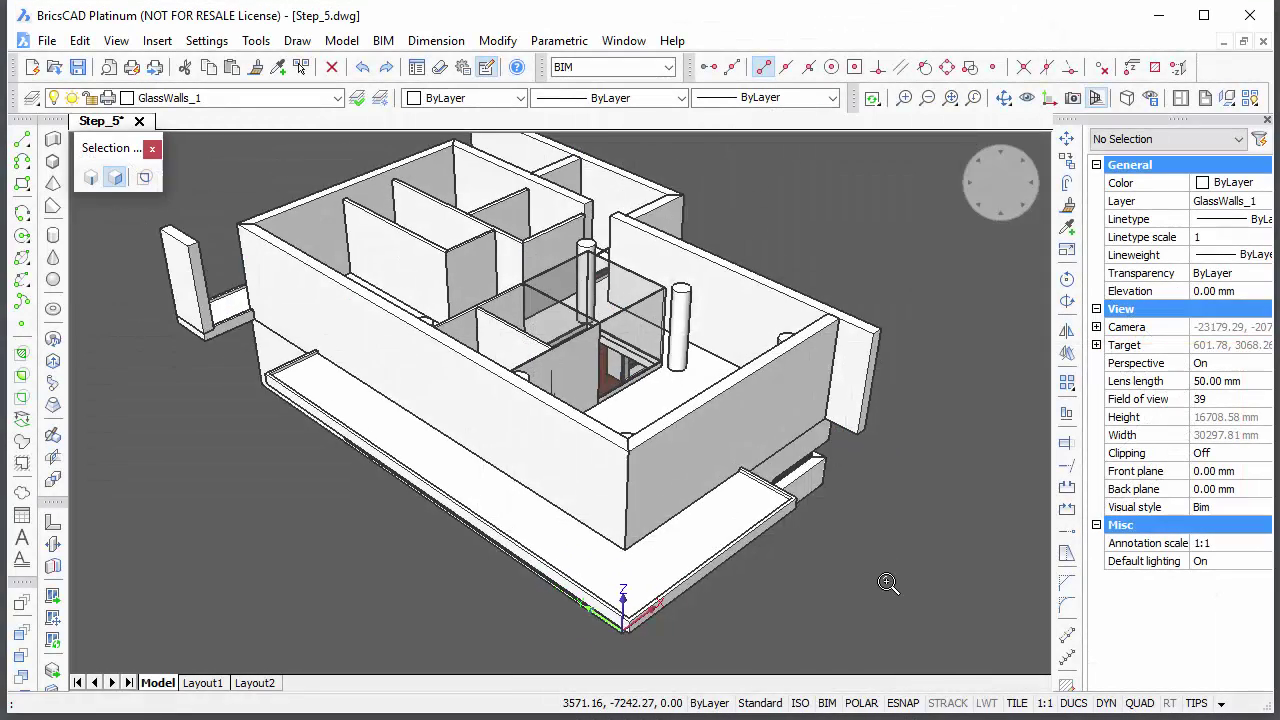
Zoom in on the exterior wall corner of the 3D house model in Step_5.dwg
{"action": "scroll", "coordinate": [877, 524], "scroll_direction": "up", "scroll_amount": 5}
{"action": "scroll", "coordinate": [877, 524], "scroll_direction": "up", "scroll_amount": 5}
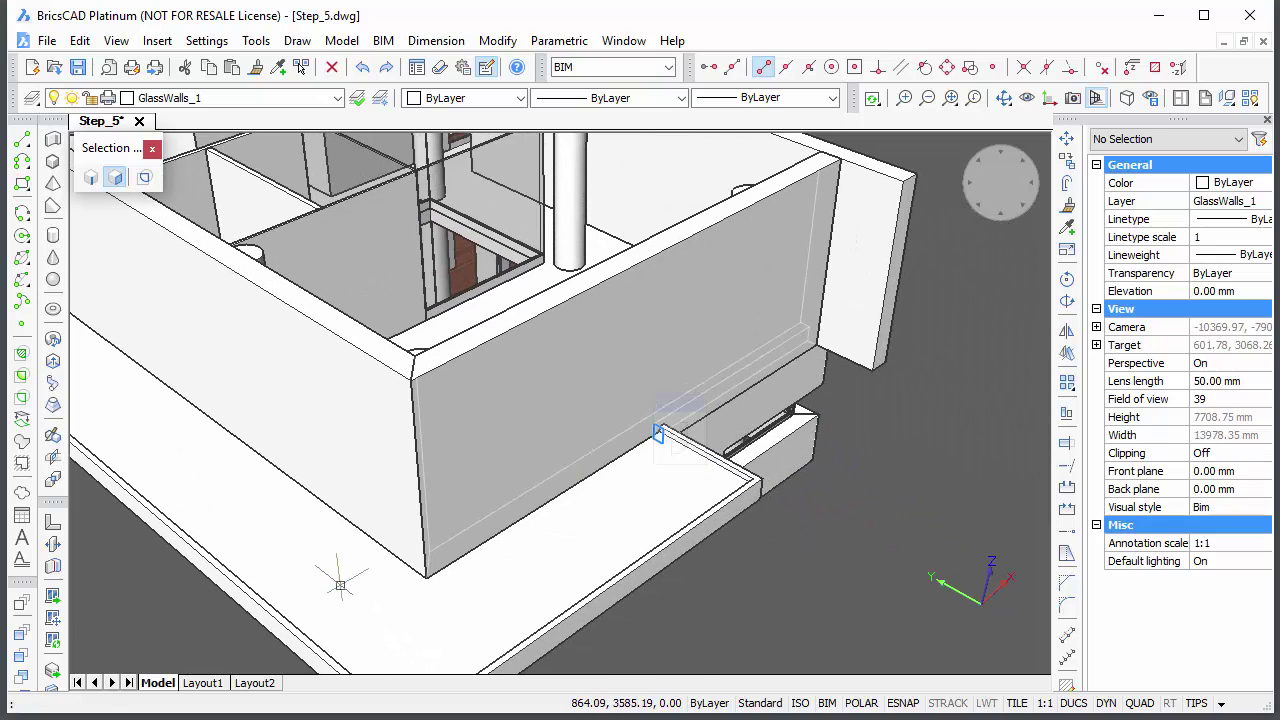
Insert Window_1x1.dwg into the exterior wall and set its height to 2750
{"action": "left_click", "coordinate": [53, 596]}
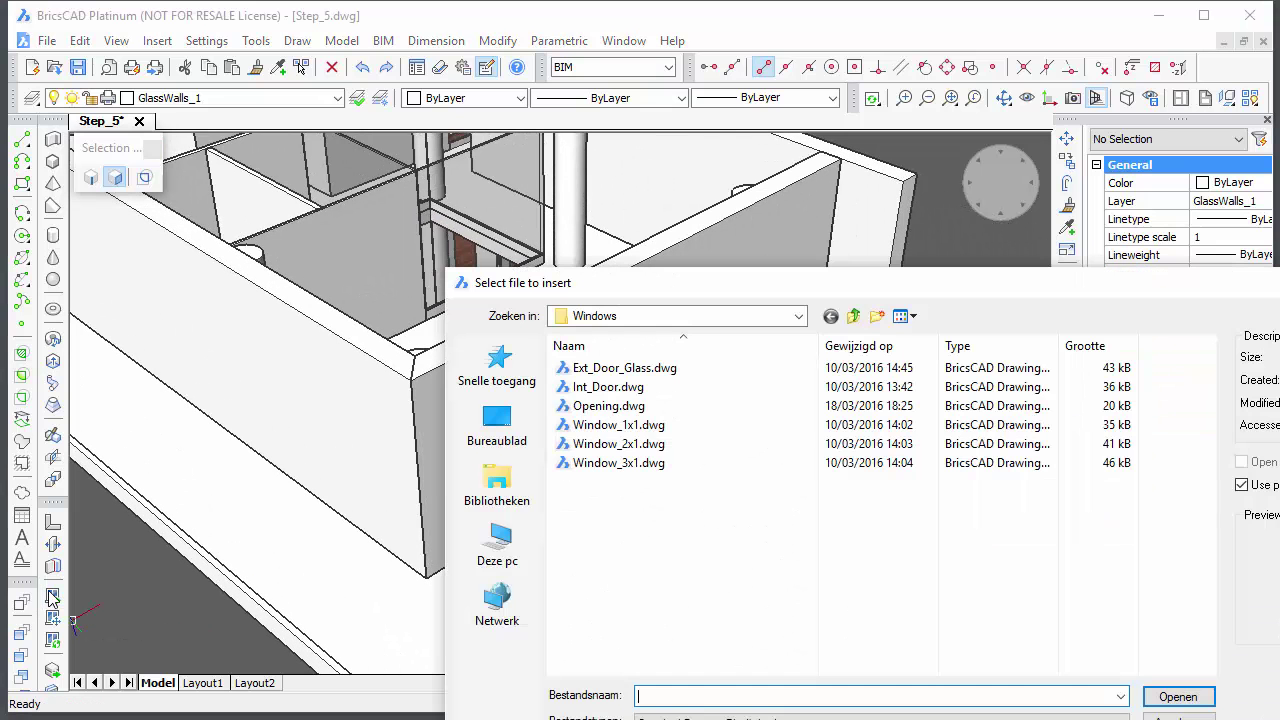
{"action": "double_click", "coordinate": [613, 427]}
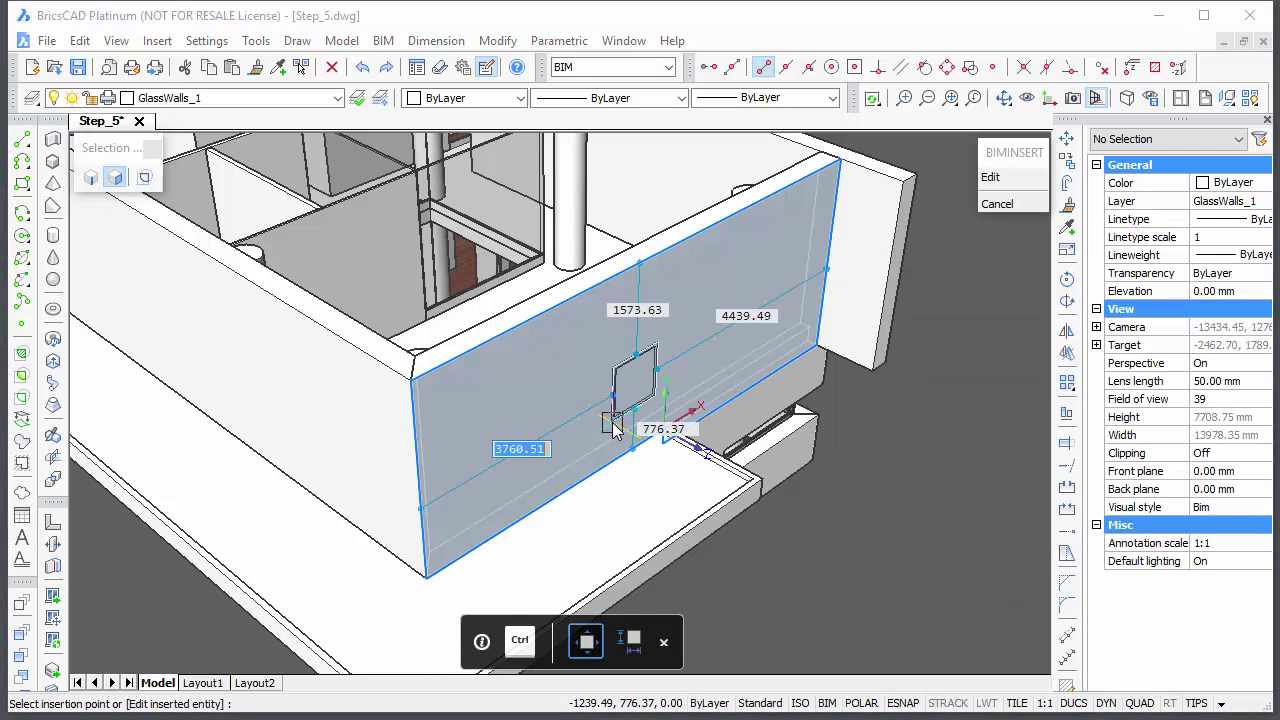
{"action": "key", "text": "ctrl"}
{"action": "type", "text": "2750"}
{"action": "key", "text": "Tab"}
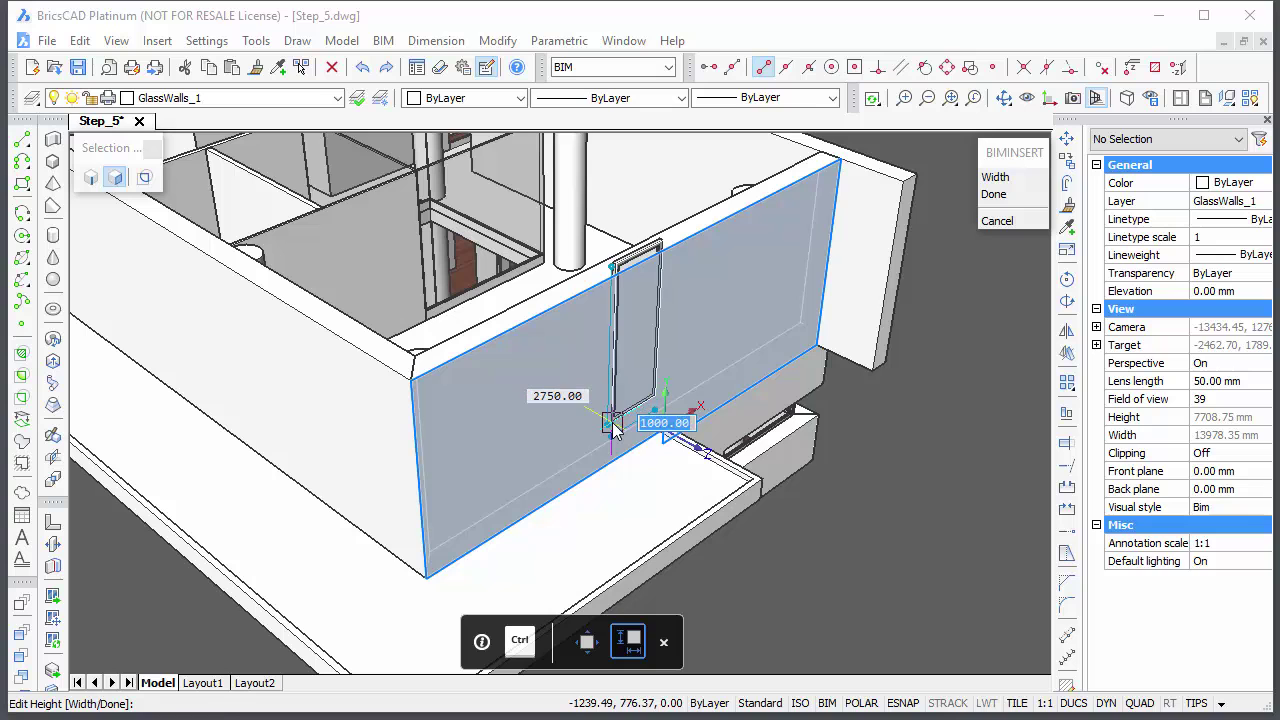
{"action": "key", "text": "Return"}
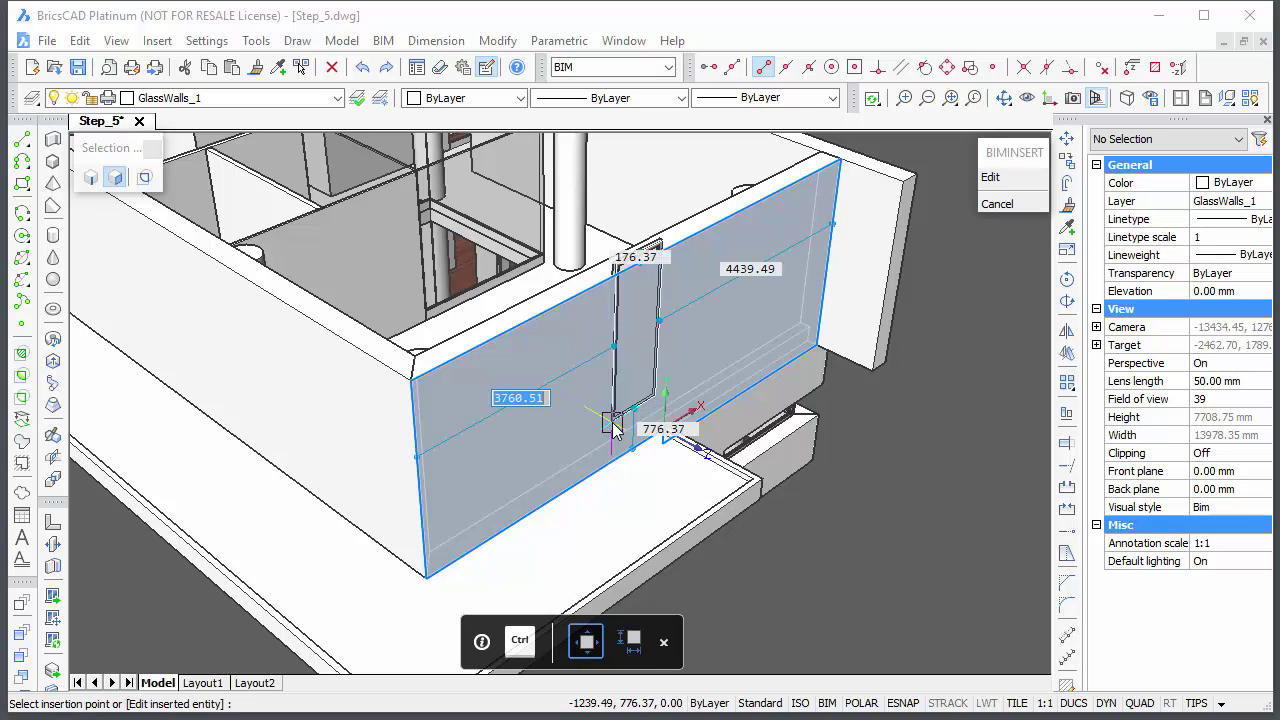
Place the window flush with the wall's right end, 500 mm up
{"action": "key", "text": "Tab"}
{"action": "key", "text": "Tab"}
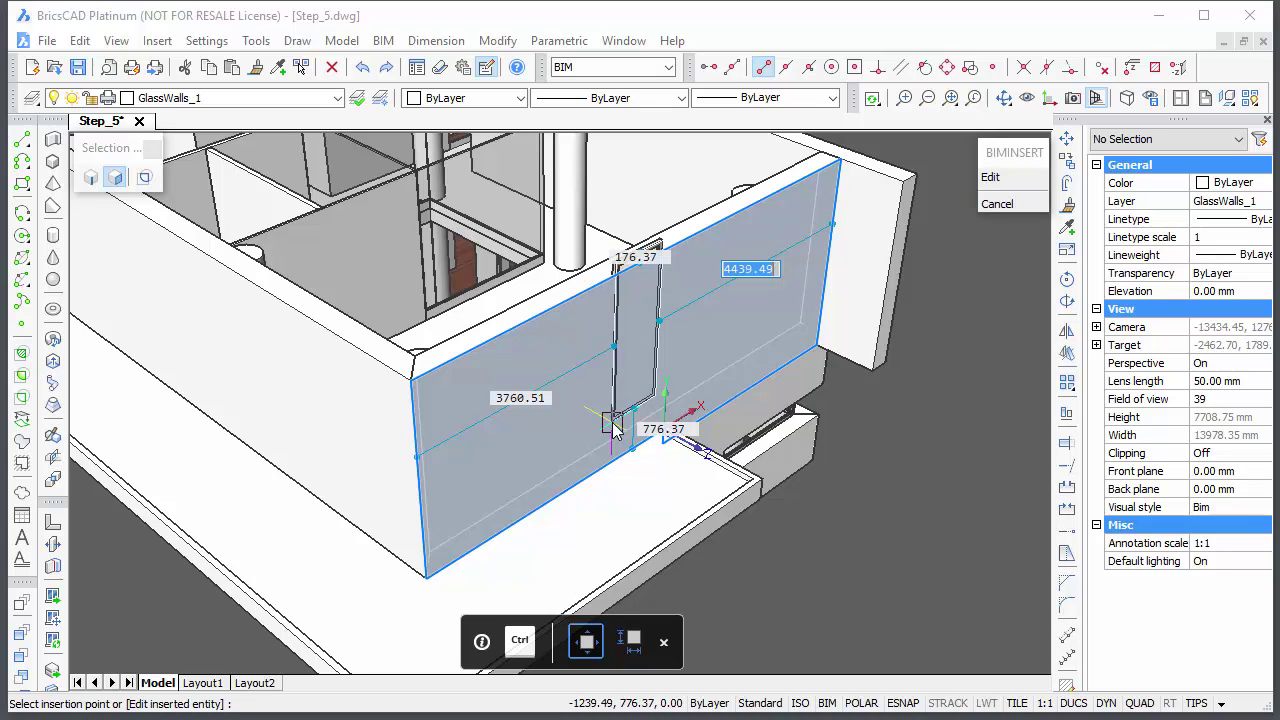
{"action": "type", "text": "0"}
{"action": "key", "text": "Tab"}
{"action": "type", "text": "5"}
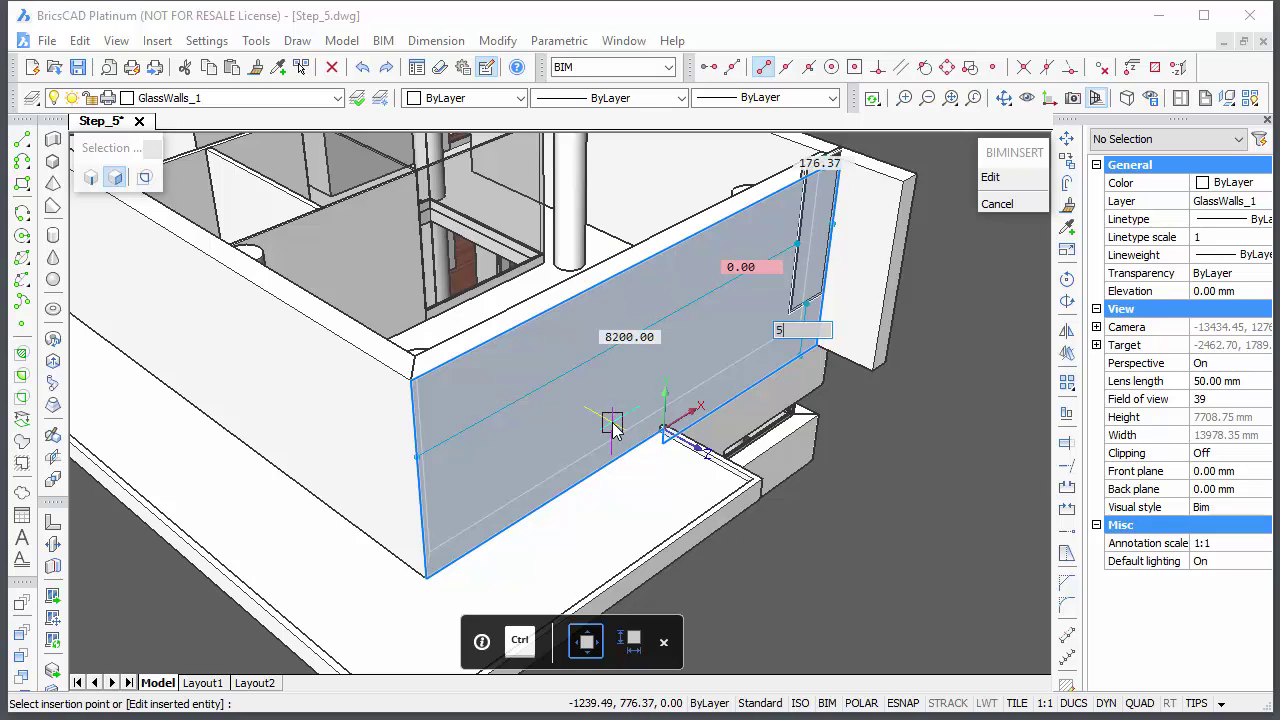
{"action": "type", "text": "00"}
{"action": "type", "text": "00"}
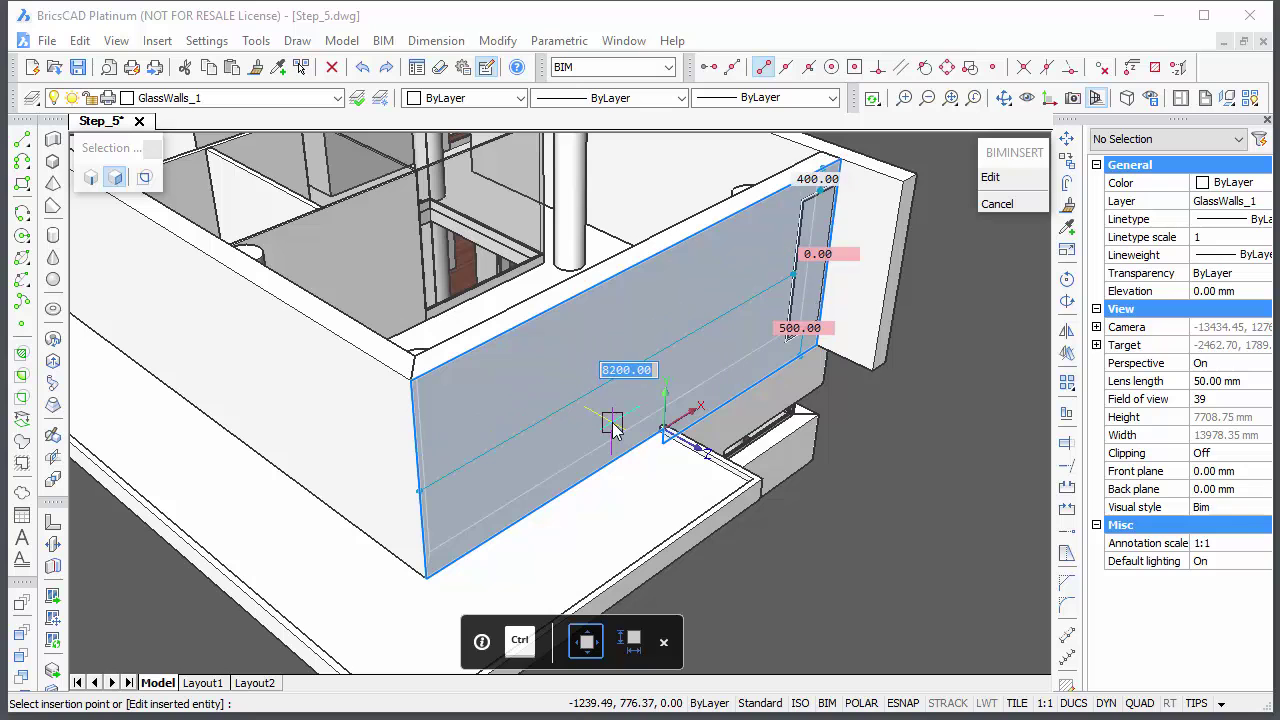
{"action": "key", "text": "Return"}
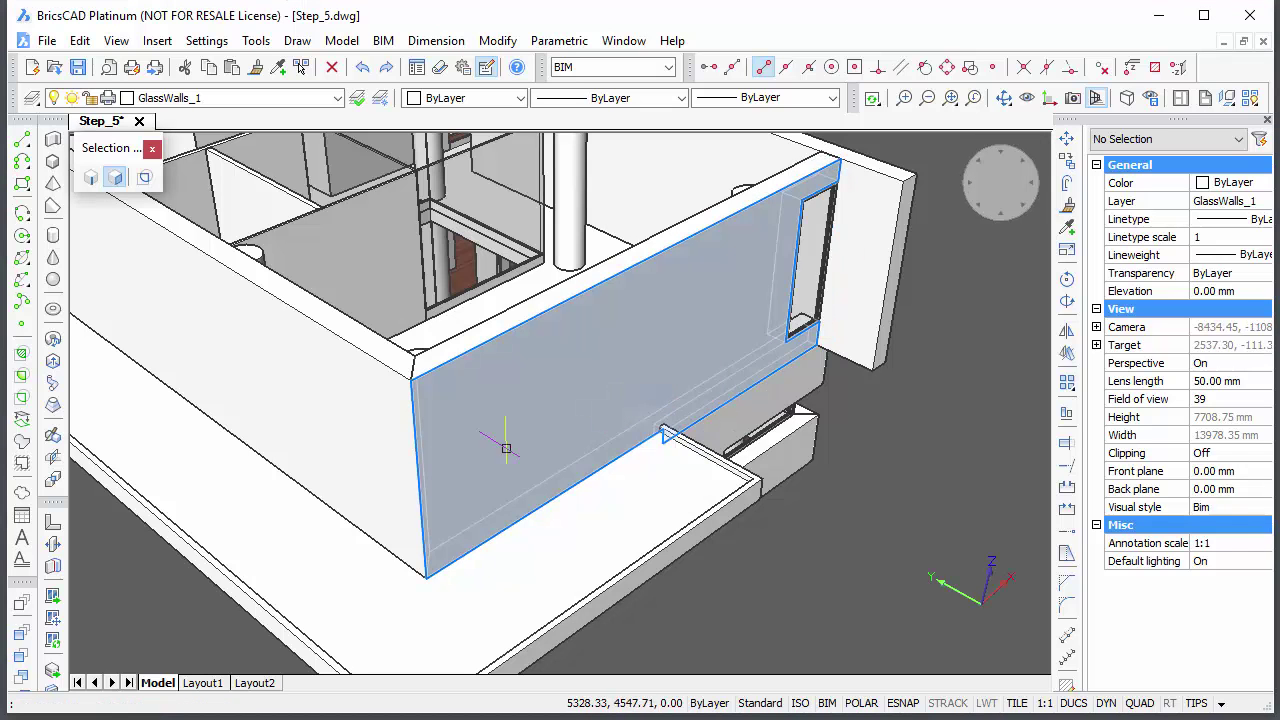
Insert Window_2x1.dwg into the same wall, sized 4630 wide by 2750 tall
{"action": "left_click", "coordinate": [52, 597]}
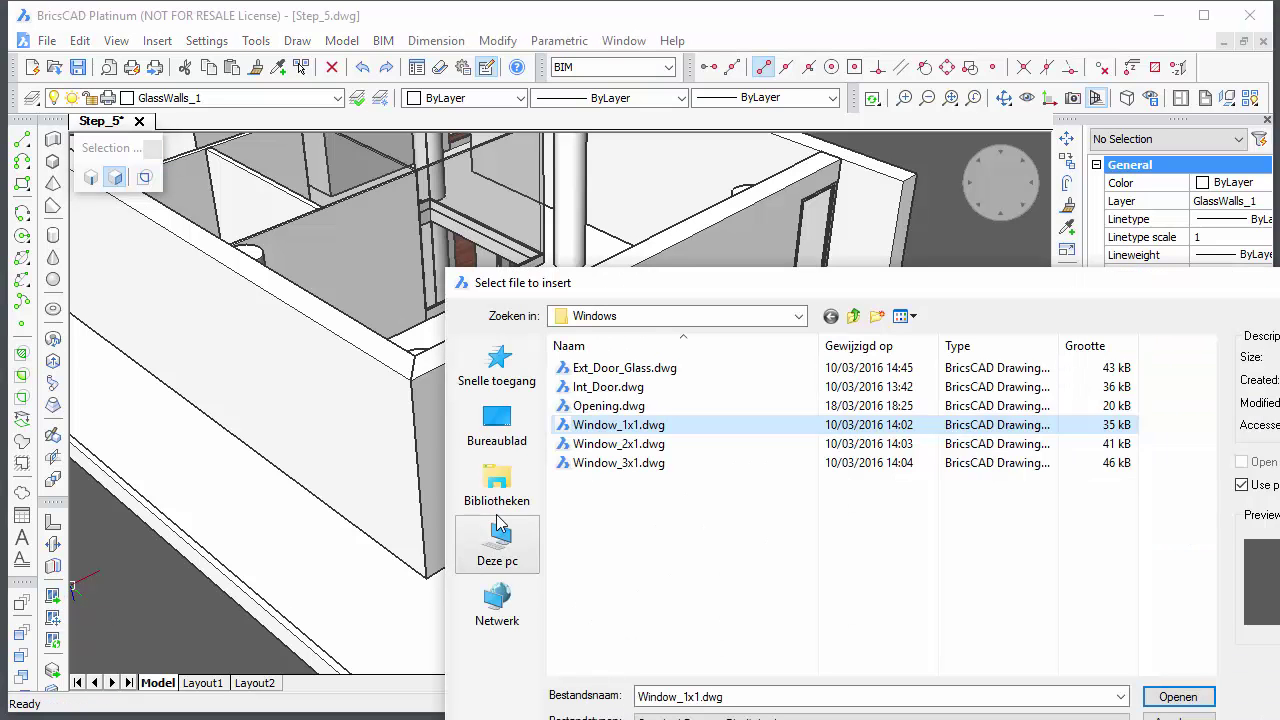
{"action": "left_click", "coordinate": [580, 447]}
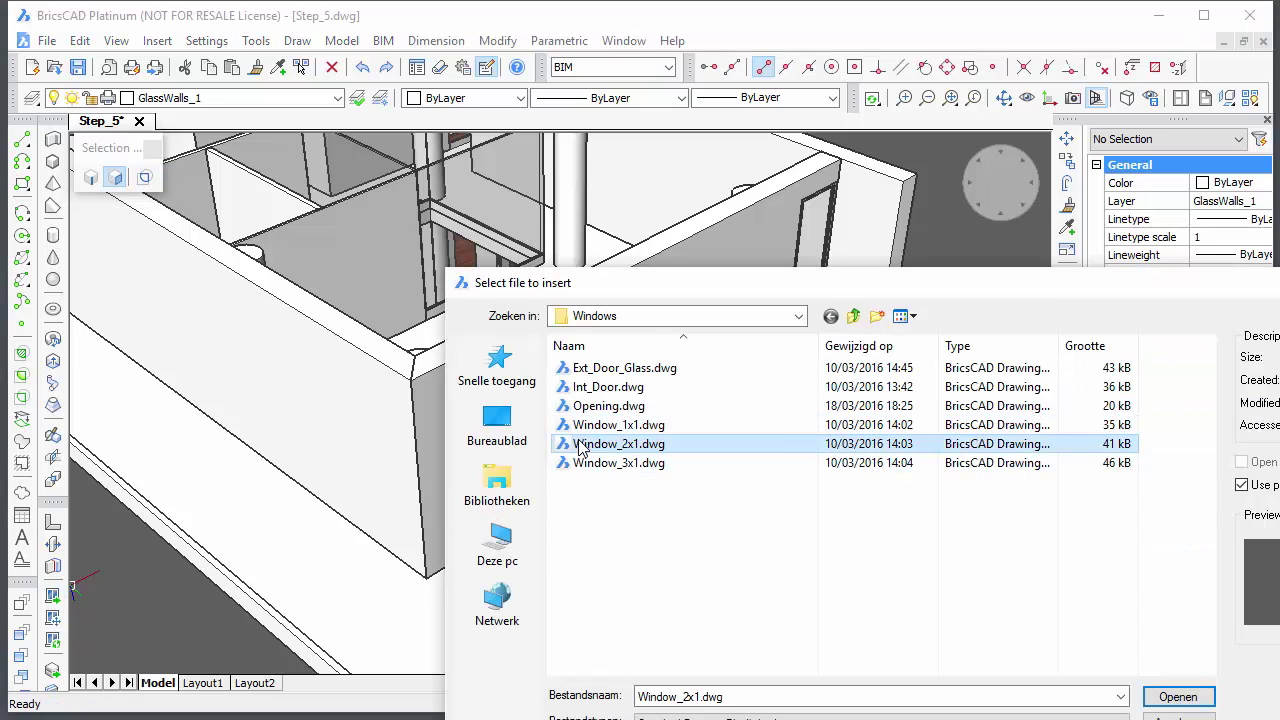
{"action": "double_click", "coordinate": [580, 447]}
{"action": "left_click", "coordinate": [531, 440]}
{"action": "type", "text": "4630"}
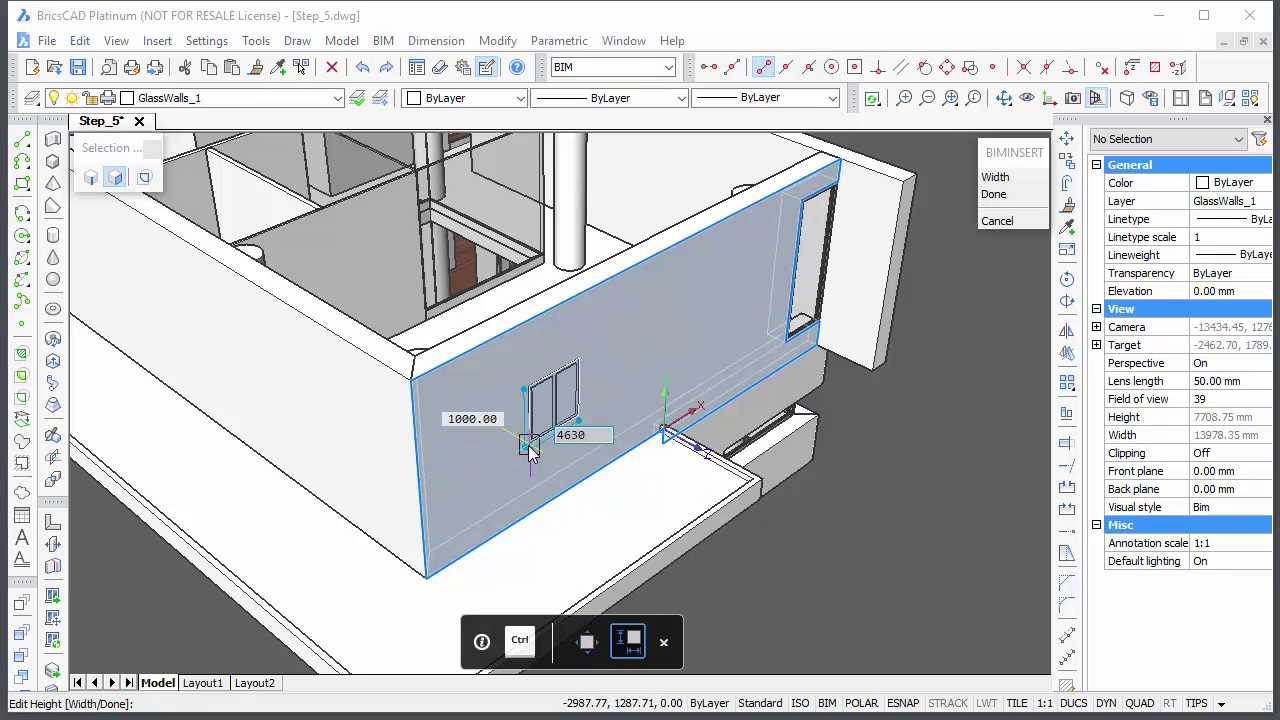
{"action": "key", "text": "Tab"}
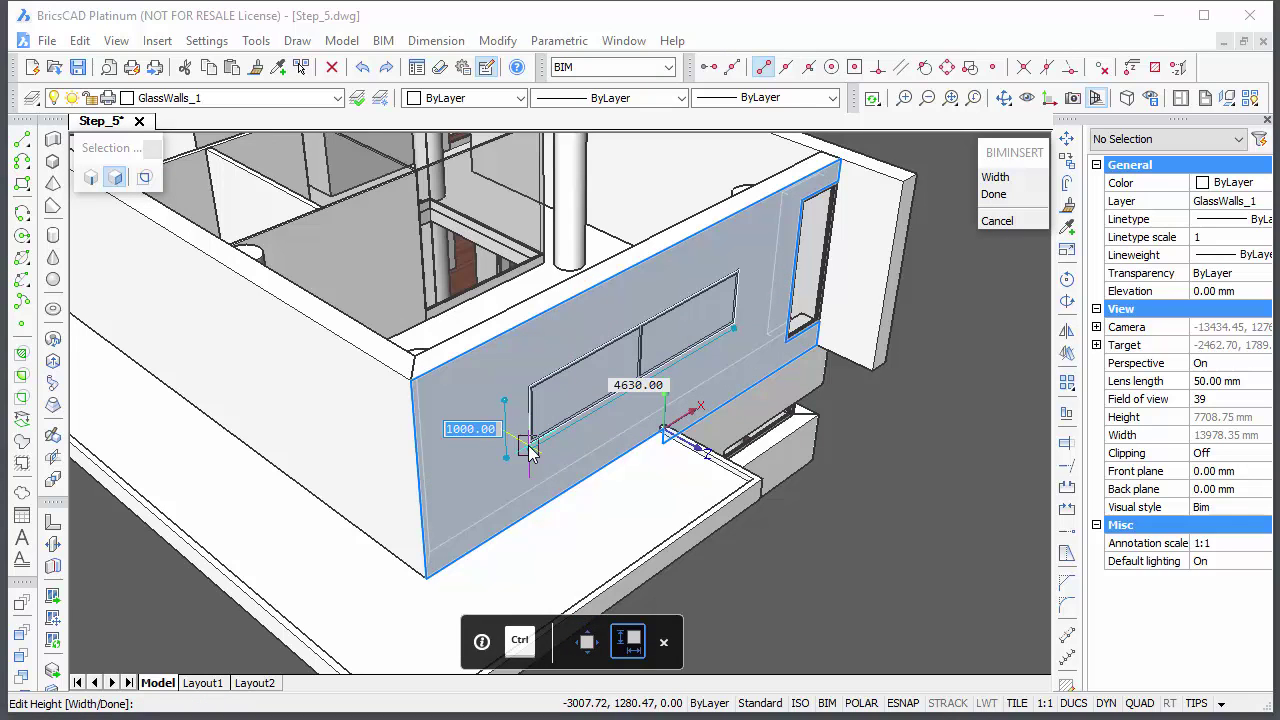
{"action": "type", "text": "2750"}
{"action": "key", "text": "Return"}
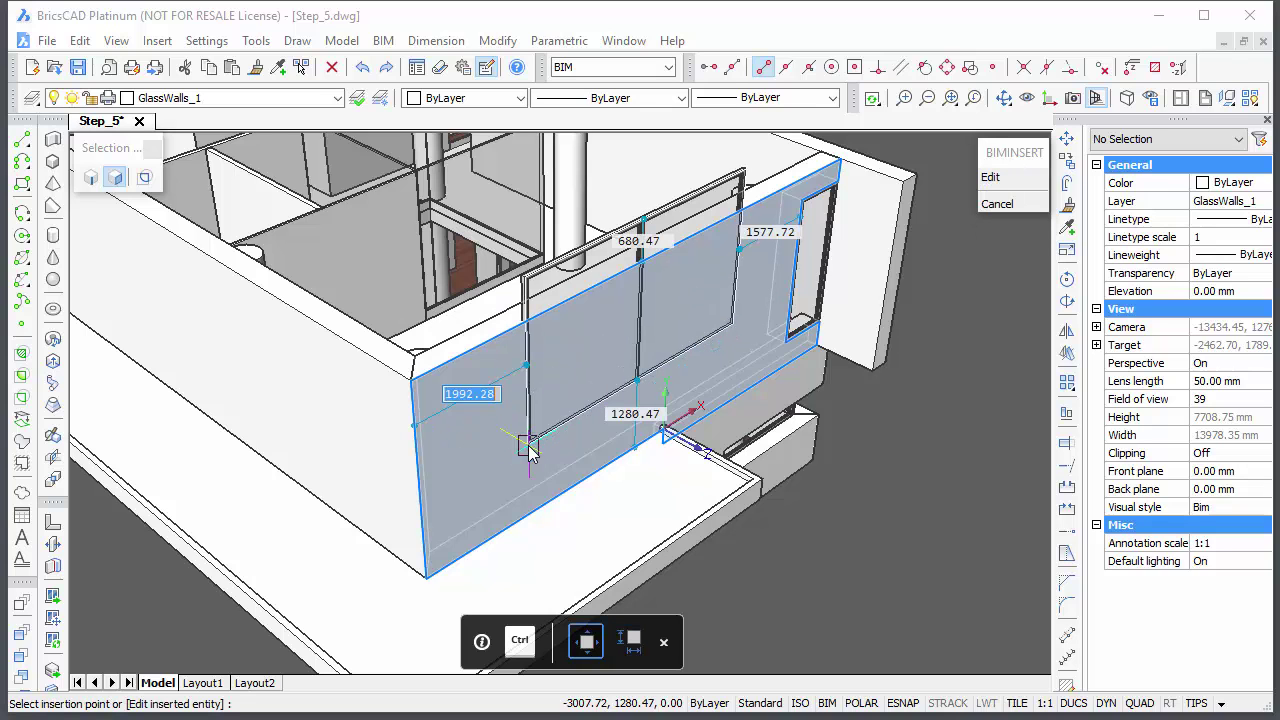
{"action": "type", "text": "70"}
Place the wide window 70 mm from the left corner and 200 mm above the base
{"action": "key", "text": "Tab"}
{"action": "key", "text": "Tab"}
{"action": "key", "text": "Tab"}
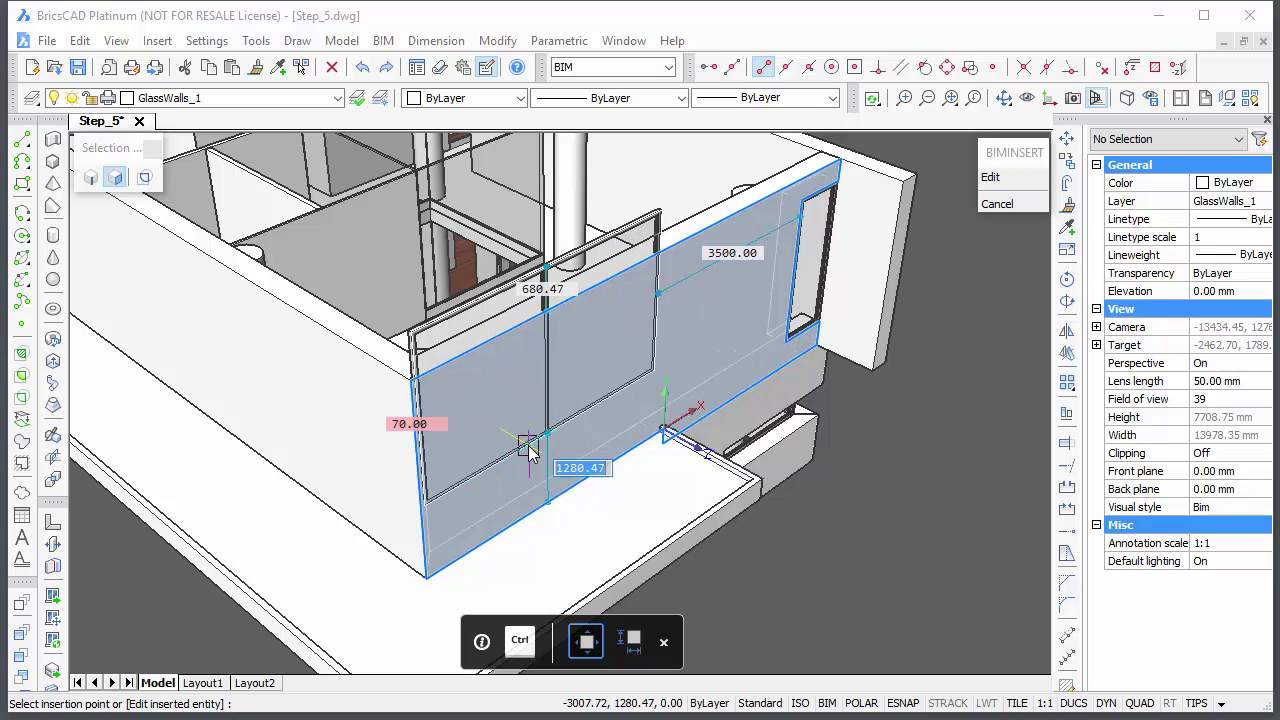
{"action": "type", "text": "200"}
{"action": "key", "text": "Tab"}
{"action": "key", "text": "Return"}
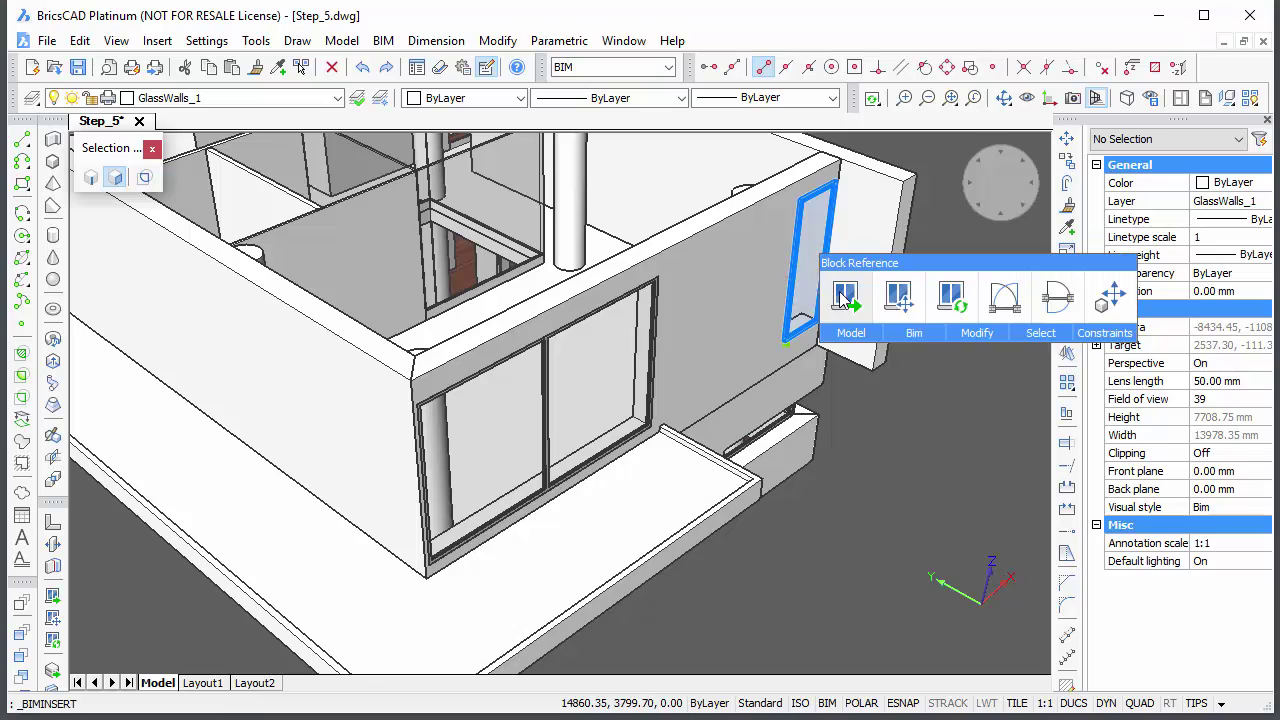
Insert another Window_1x1 into the adjoining wall with a width of 2890
{"action": "left_click", "coordinate": [845, 293]}
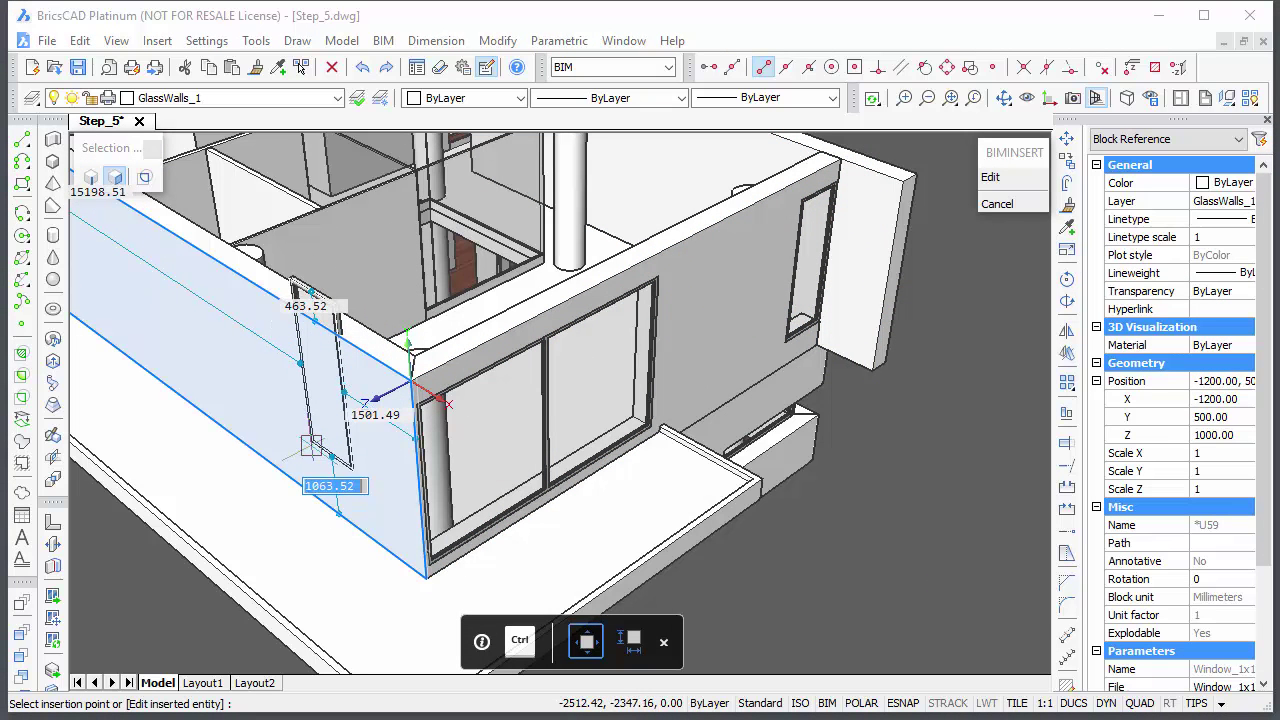
{"action": "key", "text": "ctrl"}
{"action": "type", "text": "289"}
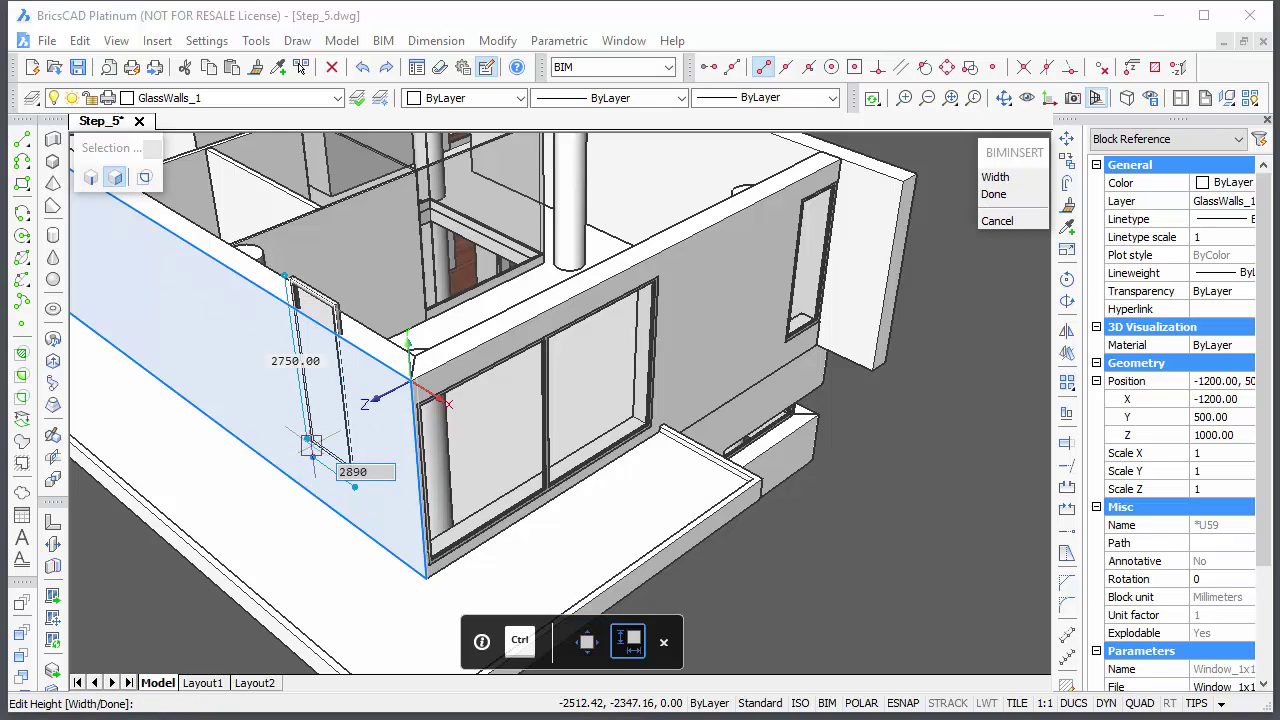
{"action": "type", "text": "0"}
{"action": "key", "text": "Tab"}
{"action": "key", "text": "Return"}
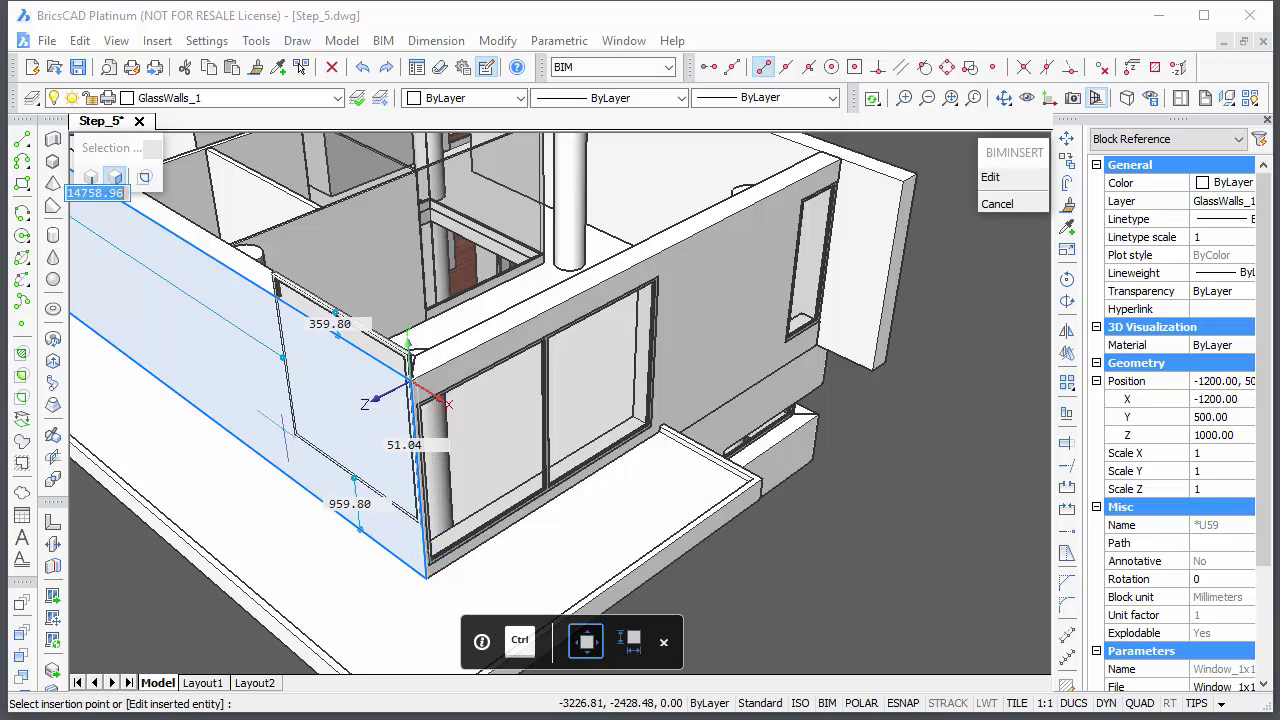
Place the window 10 mm from the corner and 200 mm up
{"action": "key", "text": "Tab"}
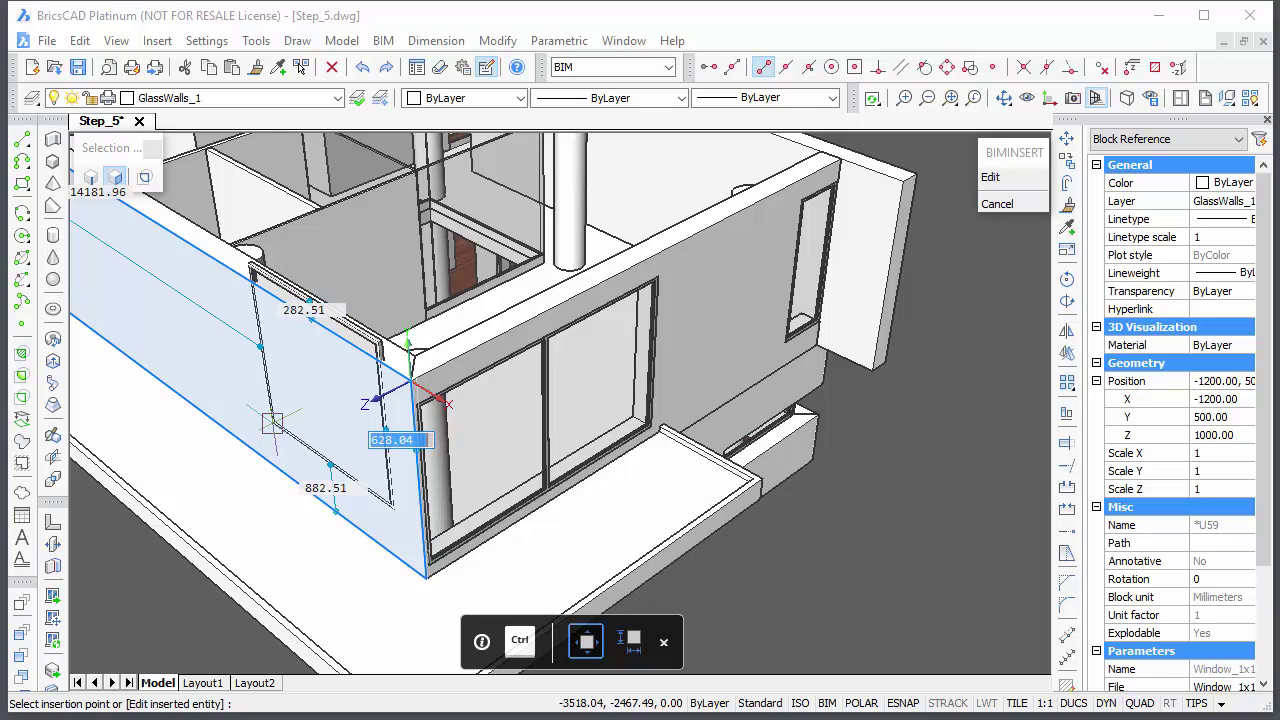
{"action": "type", "text": "10"}
{"action": "key", "text": "Tab"}
{"action": "type", "text": "2"}
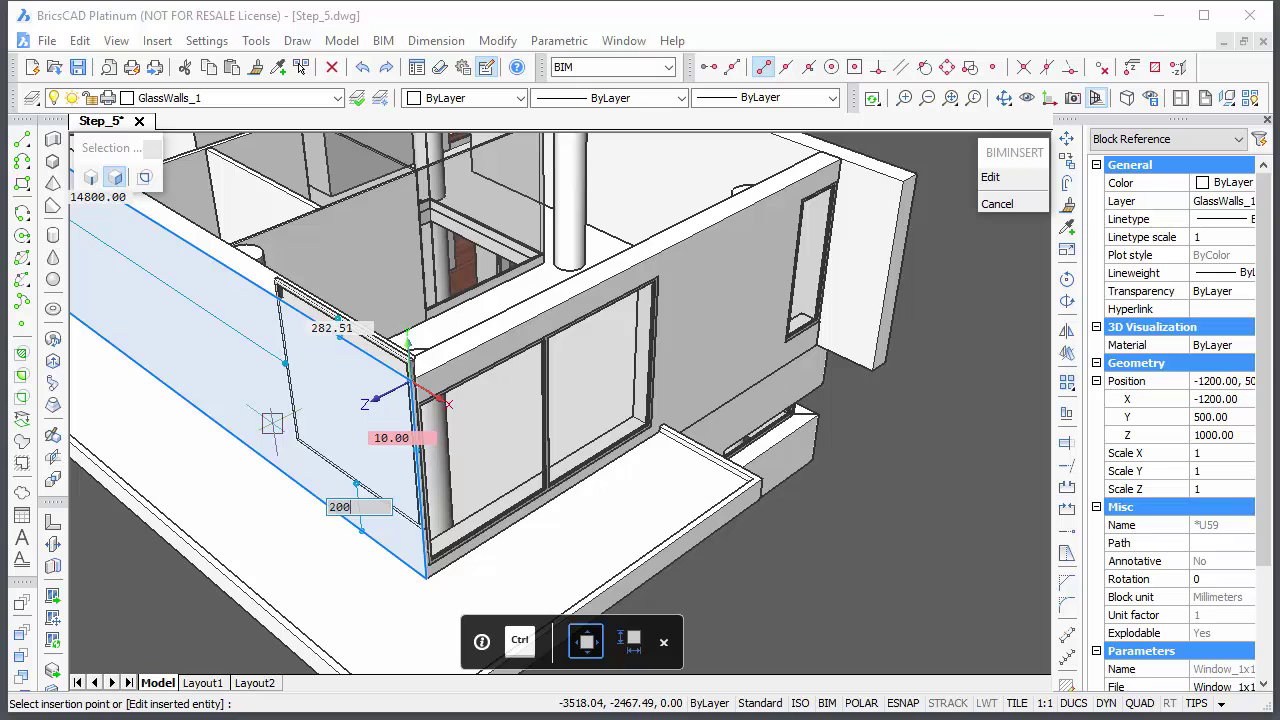
{"action": "key", "text": "Tab"}
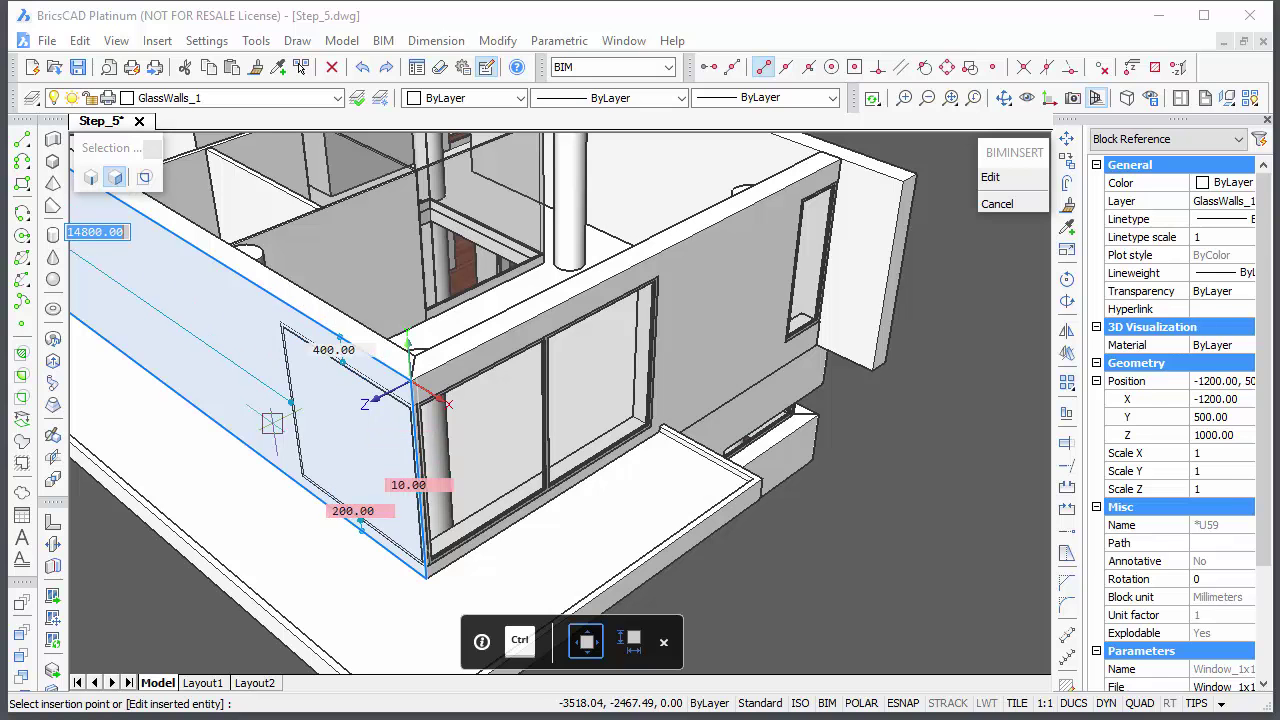
{"action": "key", "text": "Return"}
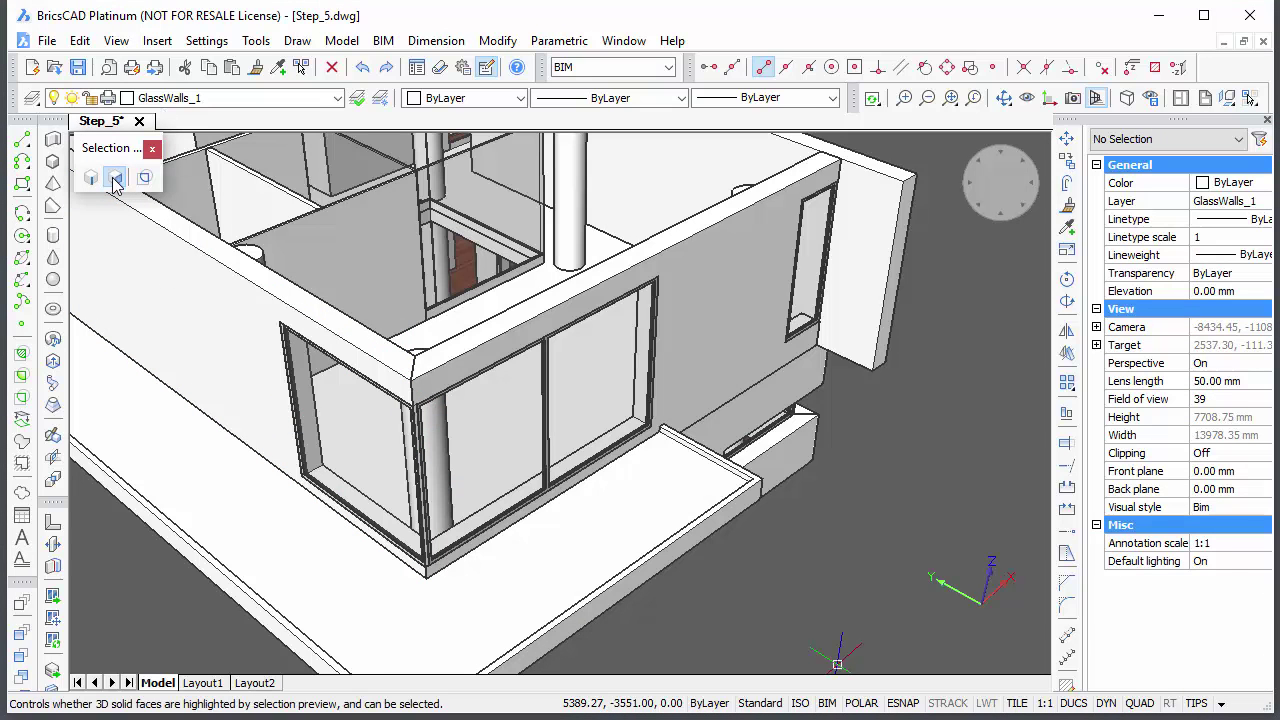
Hide the exterior walls and orbit in to see the glass wall strip at the corner
{"action": "left_click", "coordinate": [257, 351]}
{"action": "mouse_move", "coordinate": [245, 352]}
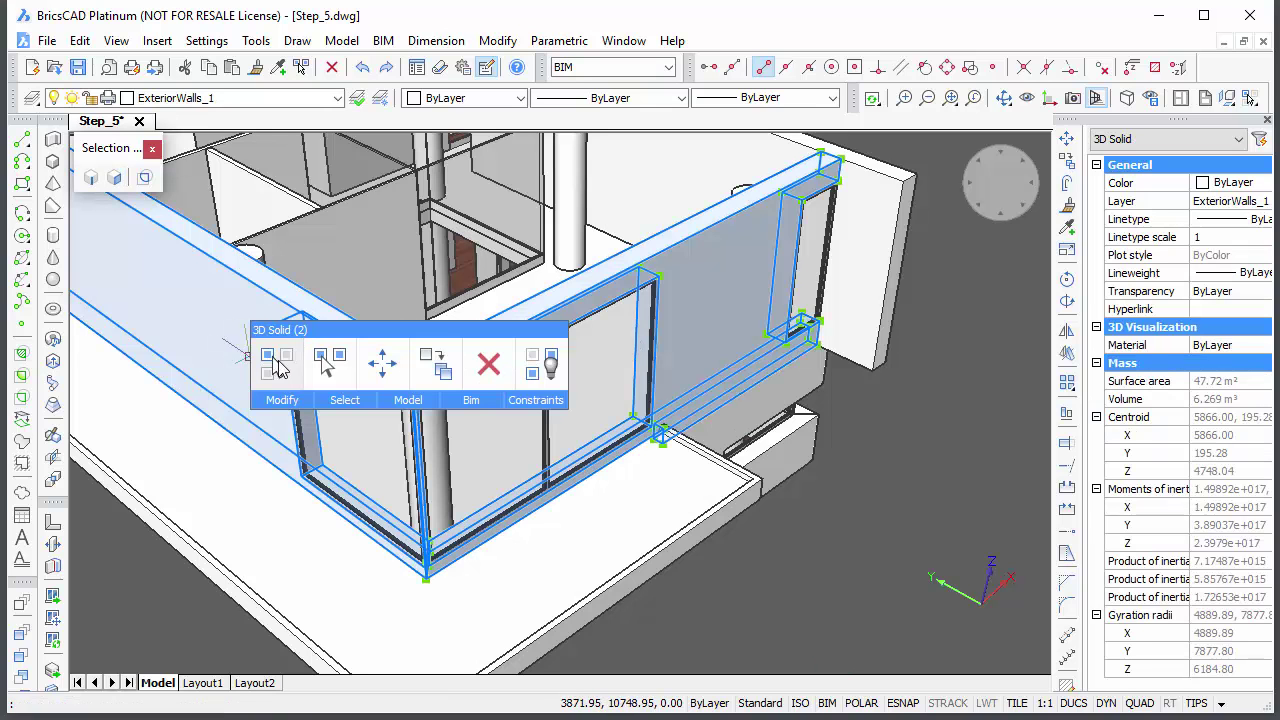
{"action": "mouse_move", "coordinate": [277, 400]}
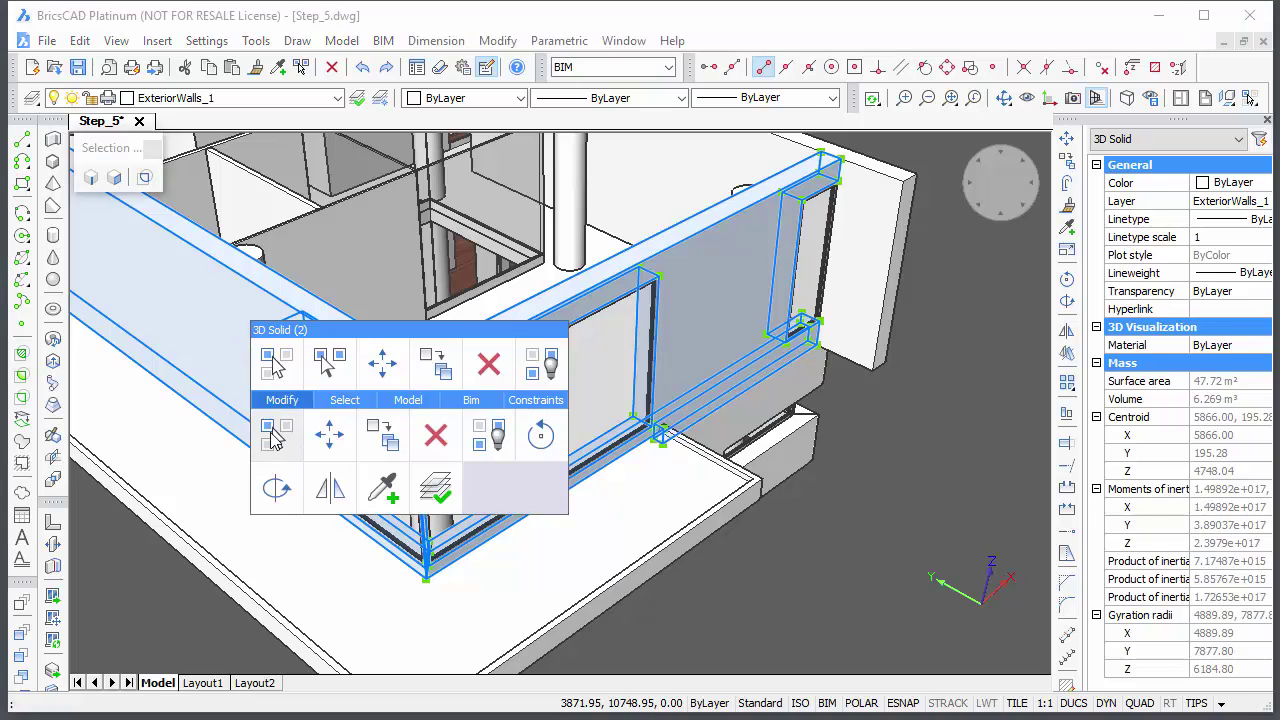
{"action": "left_click", "coordinate": [275, 440]}
{"action": "middle_click_drag", "start_coordinate": [267, 620], "coordinate": [547, 636], "text": "shift"}
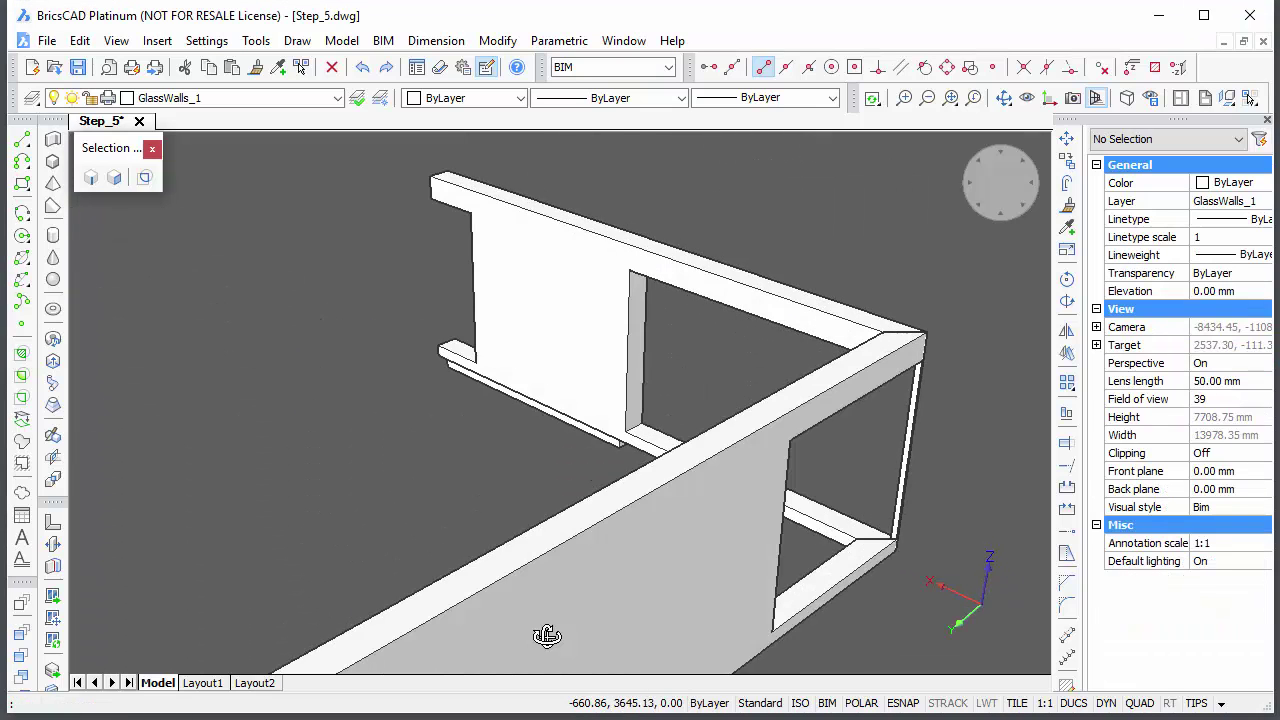
{"action": "scroll", "coordinate": [880, 495], "scroll_direction": "up", "scroll_amount": 5}
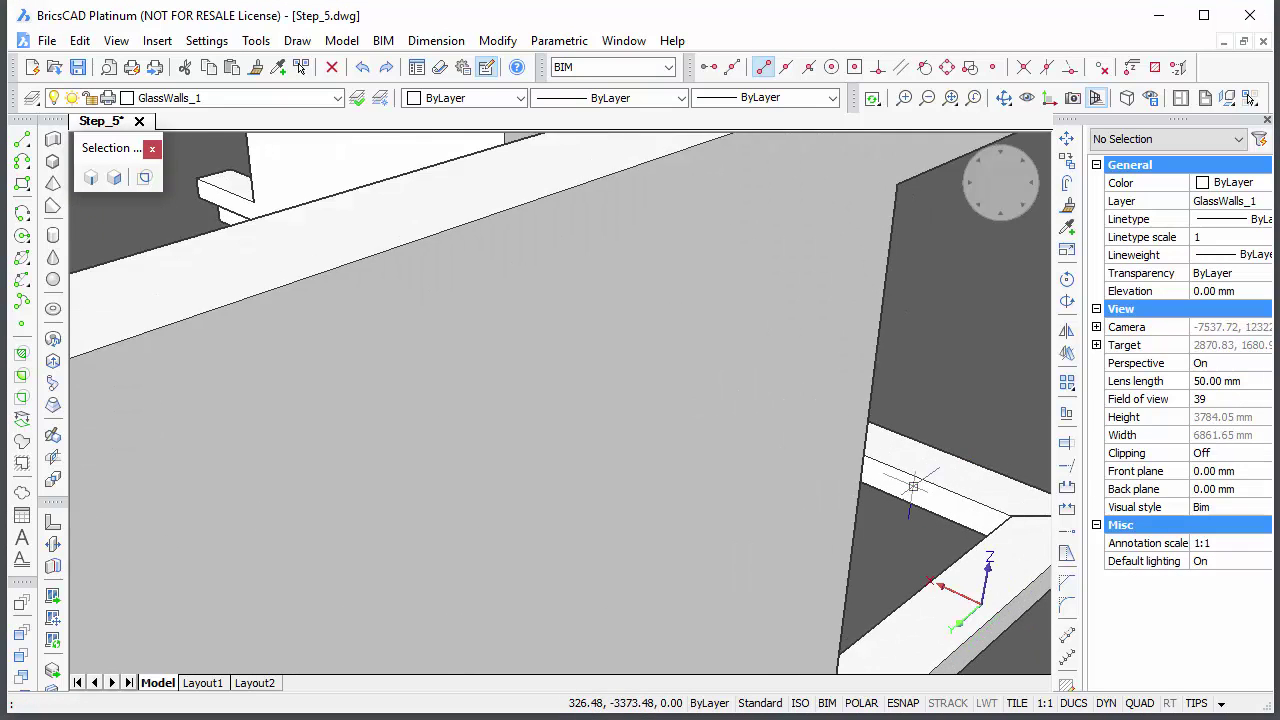
{"action": "scroll", "coordinate": [563, 443], "scroll_direction": "down", "scroll_amount": 3}
{"action": "scroll", "coordinate": [680, 417], "scroll_direction": "up", "scroll_amount": 4}
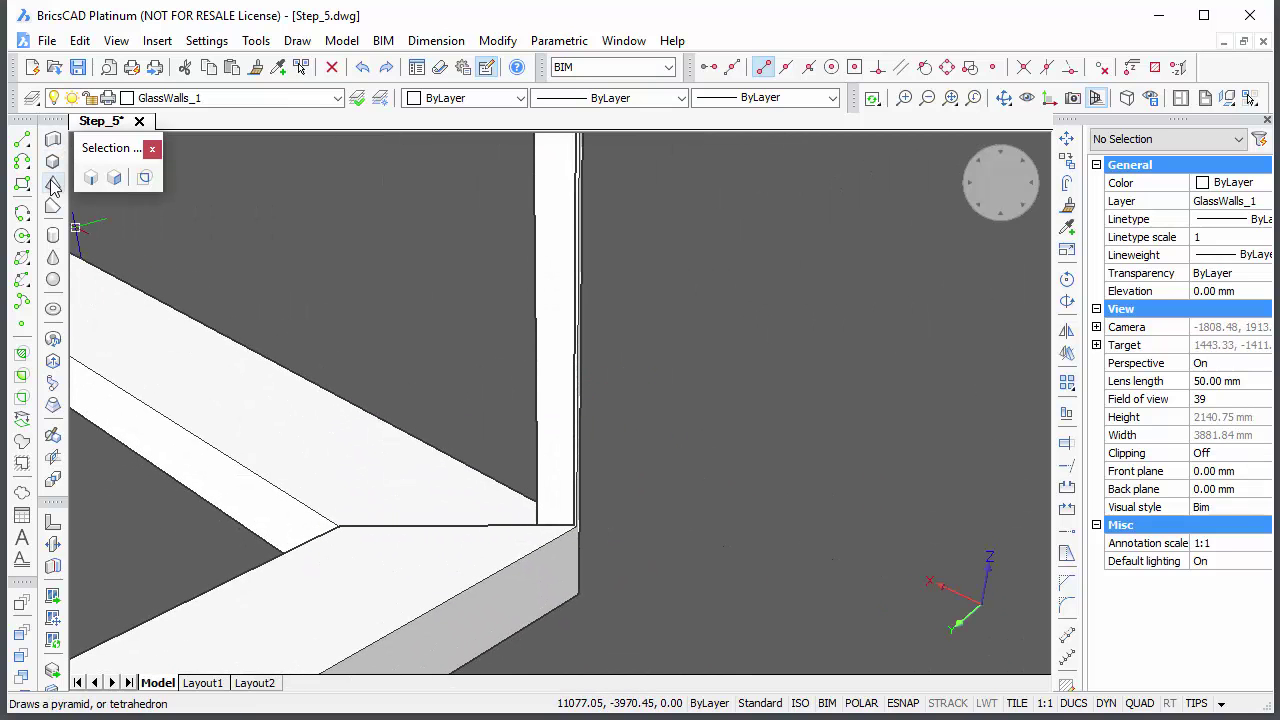
Push the thin glass wall face away with a face extrude, then view from Top Front Left
{"action": "left_click", "coordinate": [114, 176]}
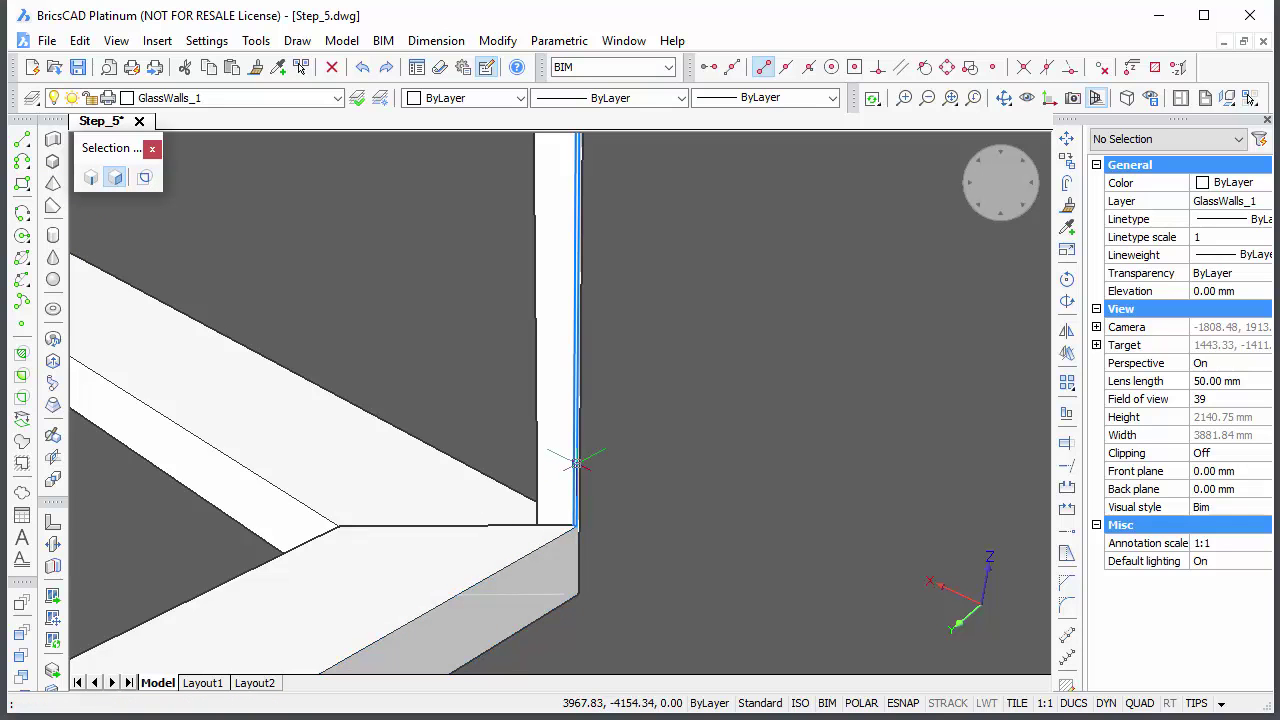
{"action": "left_click", "coordinate": [612, 468]}
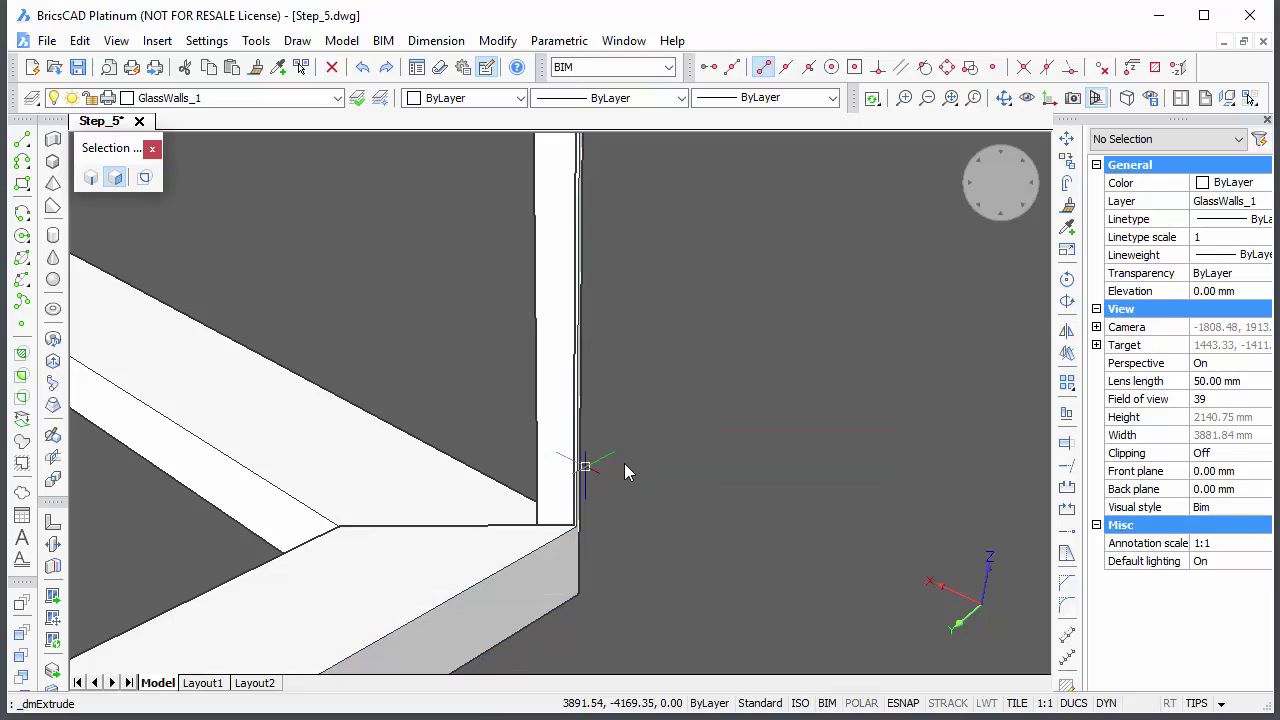
{"action": "key", "text": "Escape"}
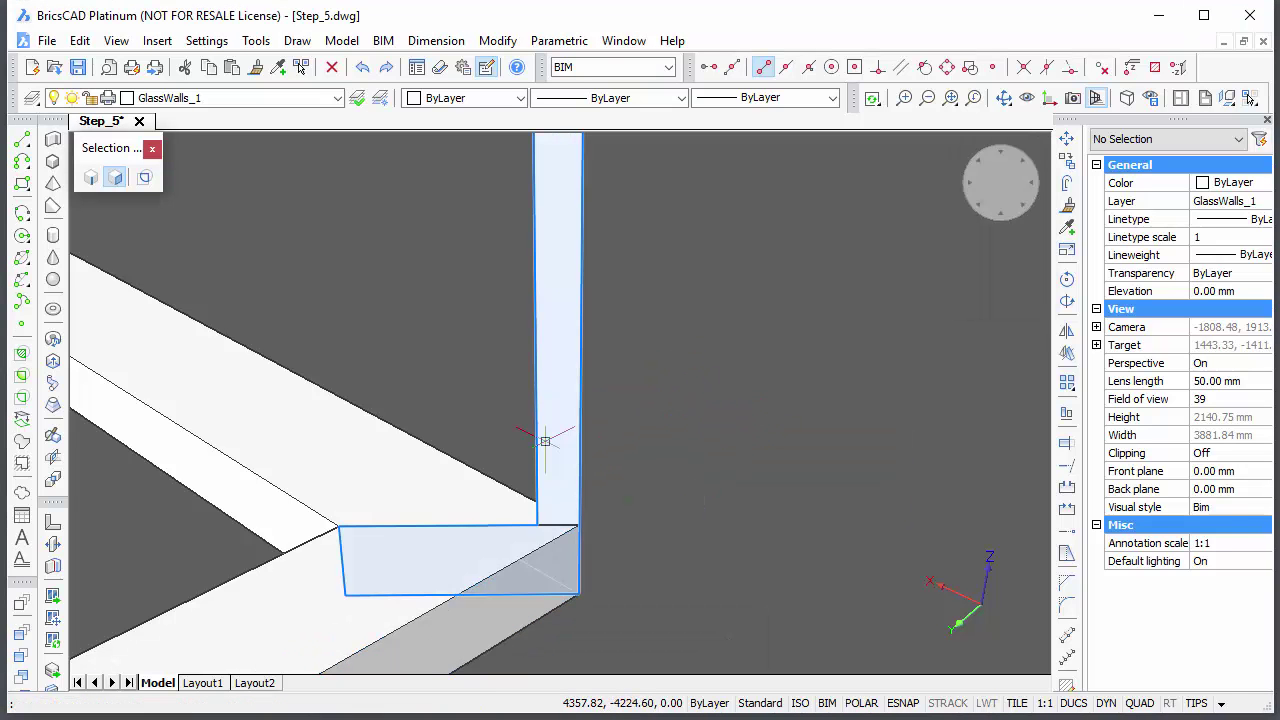
{"action": "mouse_move", "coordinate": [545, 441]}
{"action": "left_click_drag", "start_coordinate": [545, 441], "coordinate": [714, 500]}
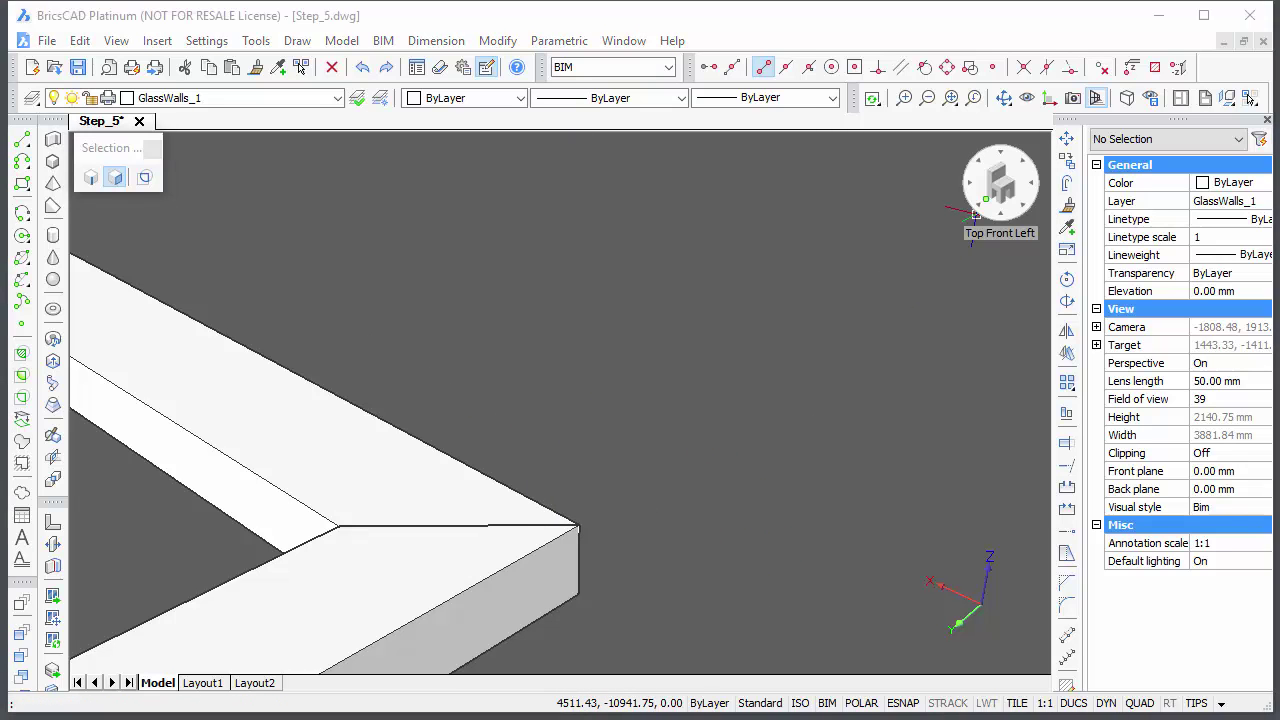
{"action": "left_click", "coordinate": [975, 214]}
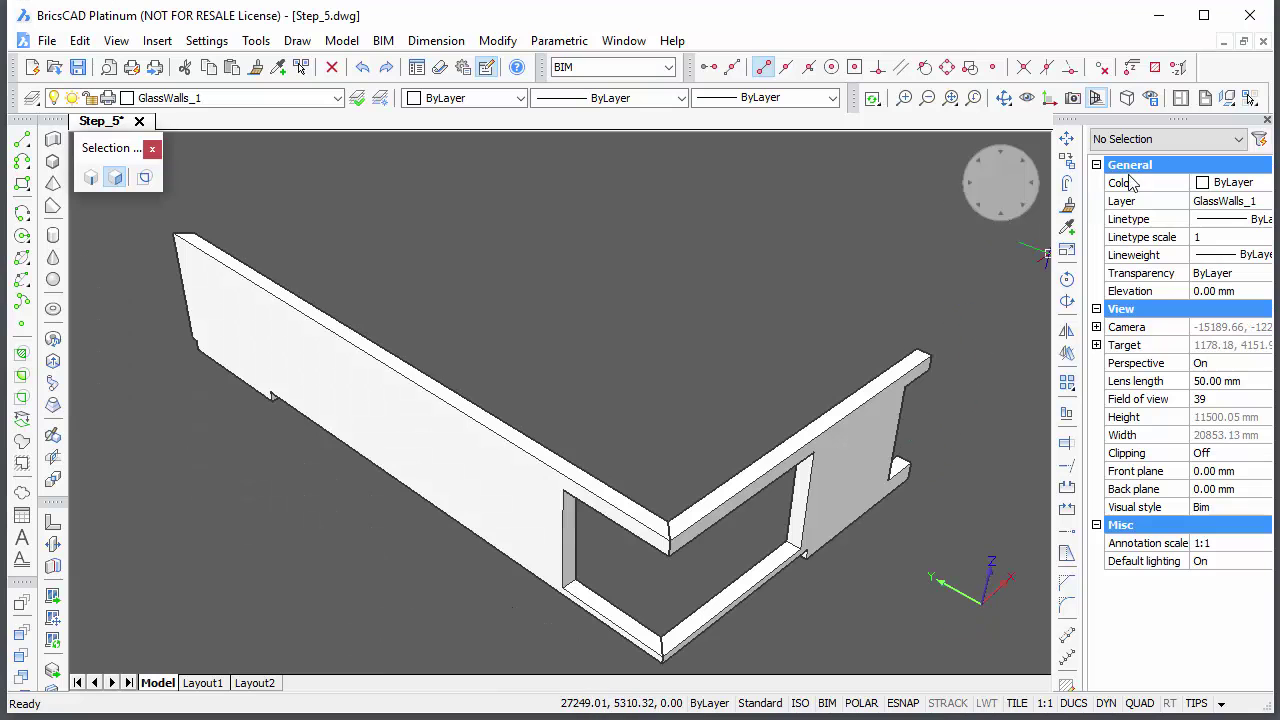
Show all hidden entities again and save the drawing
{"action": "left_click", "coordinate": [1250, 98]}
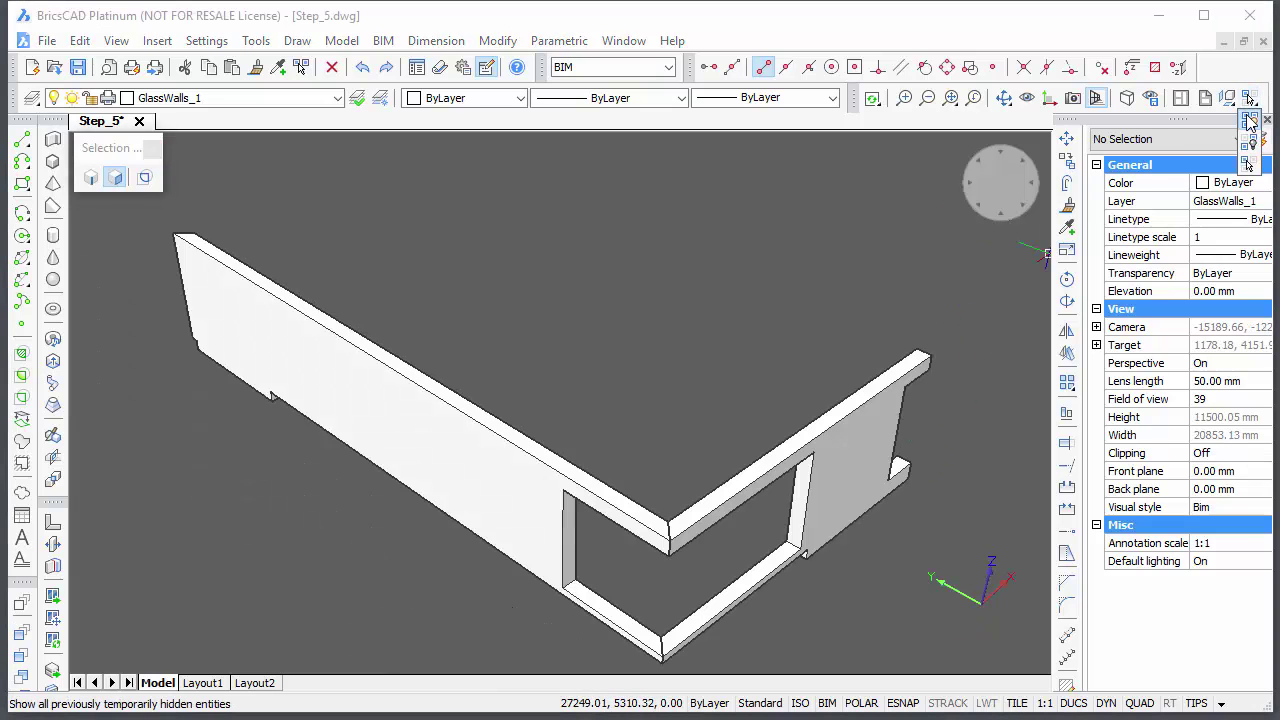
{"action": "left_click", "coordinate": [1249, 122]}
{"action": "middle_click_drag", "start_coordinate": [905, 668], "coordinate": [929, 640], "text": "shift"}
{"action": "key", "text": "ctrl+s"}
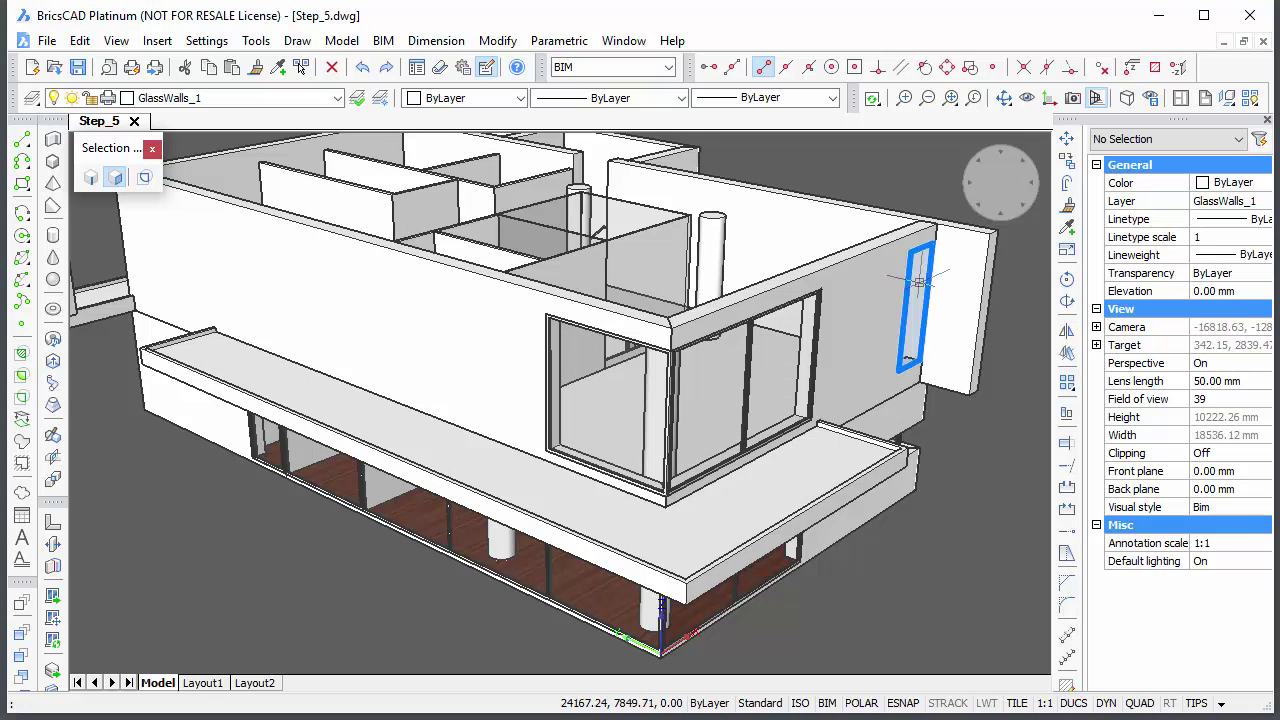
Place a narrow window copy in the long front wall: 200 up, 400 wide, 3050 tall
{"action": "mouse_move", "coordinate": [918, 280]}
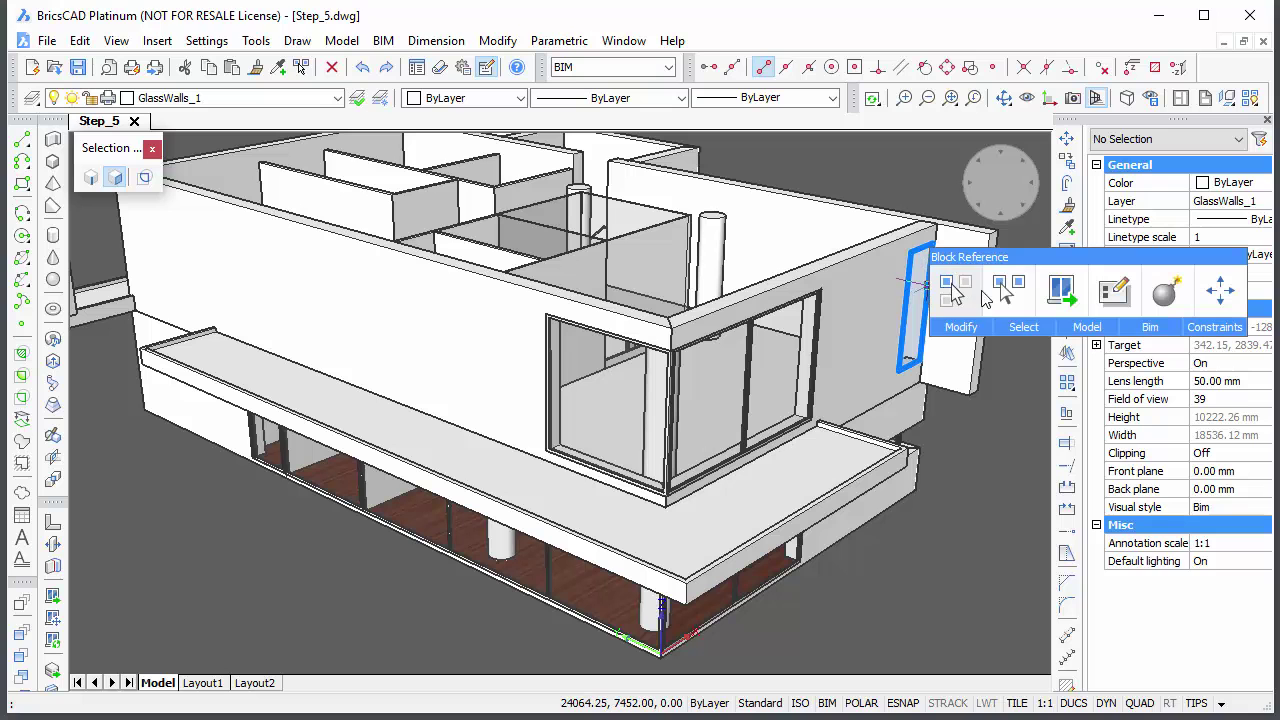
{"action": "left_click", "coordinate": [1062, 292]}
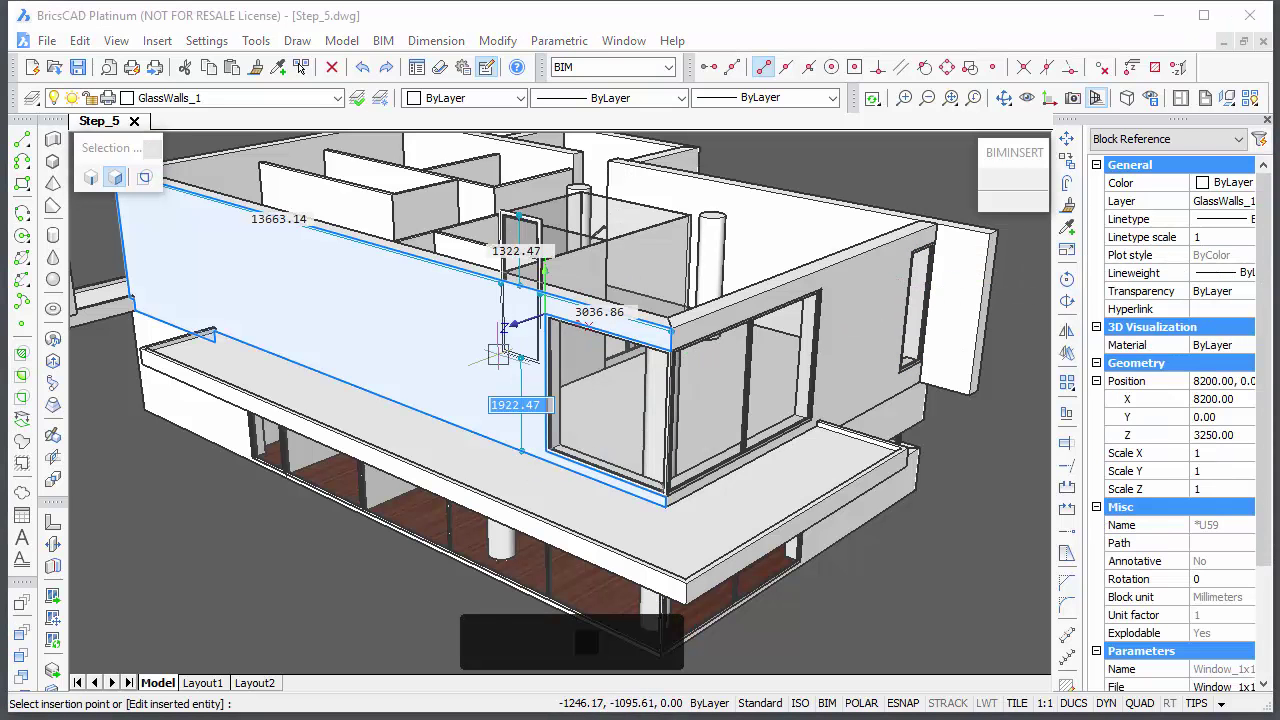
{"action": "type", "text": "200"}
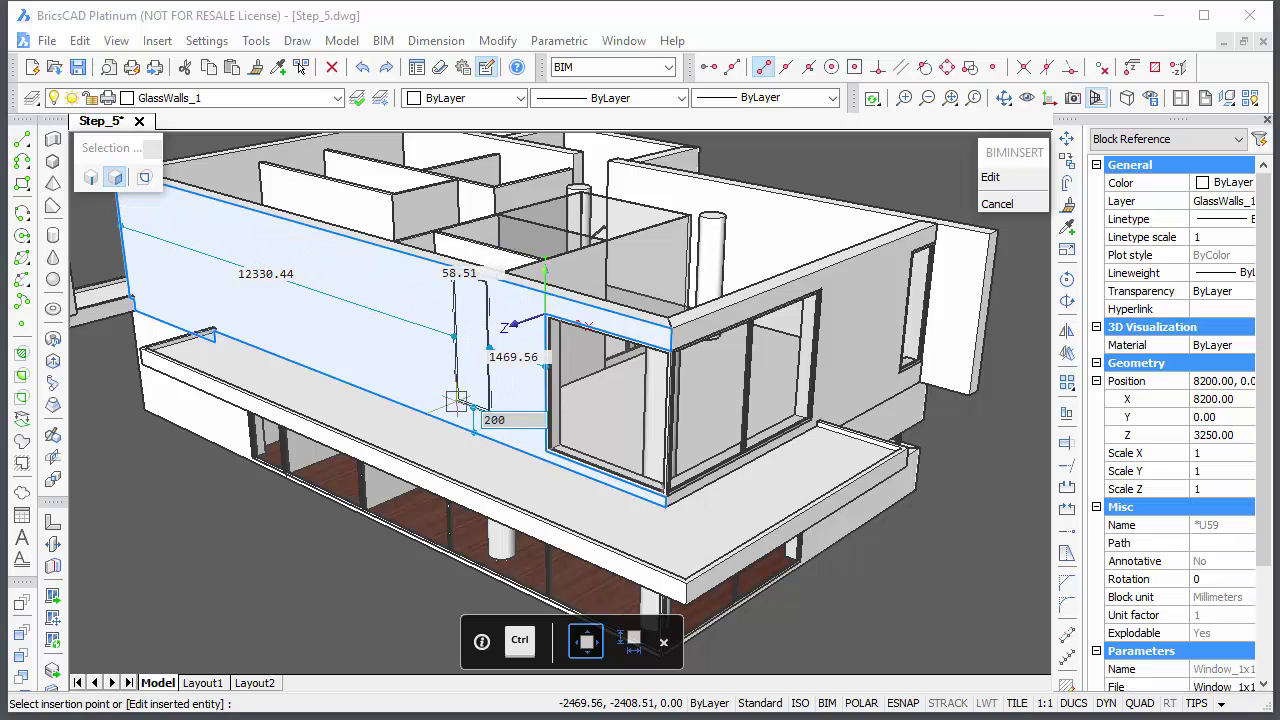
{"action": "key", "text": "Tab"}
{"action": "type", "text": "400"}
{"action": "key", "text": "Tab"}
{"action": "type", "text": "30"}
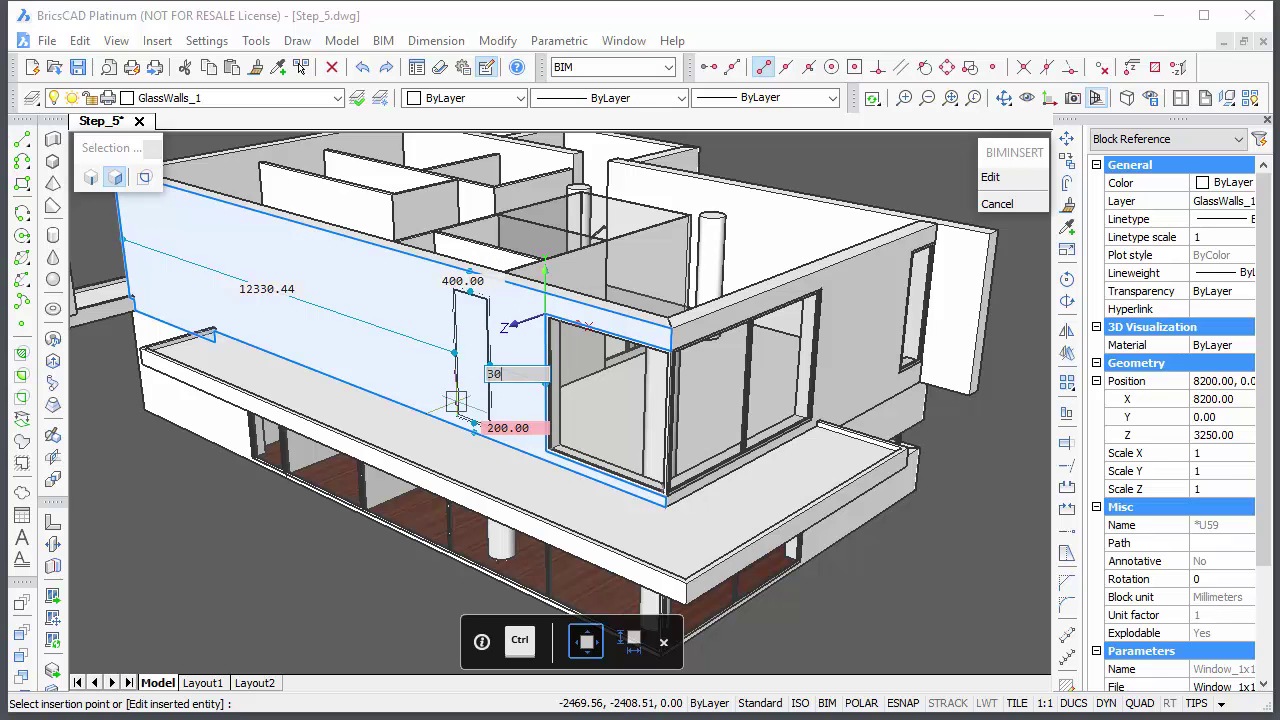
{"action": "type", "text": "50"}
{"action": "key", "text": "Tab"}
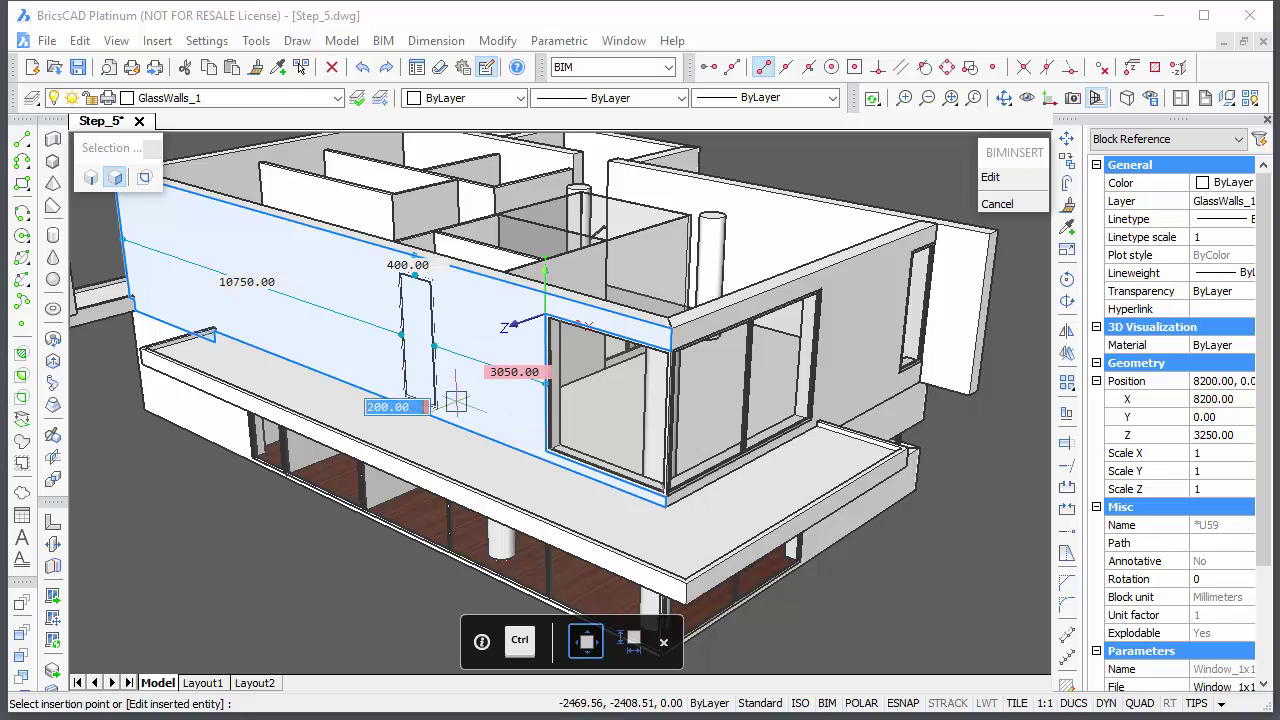
{"action": "key", "text": "Return"}
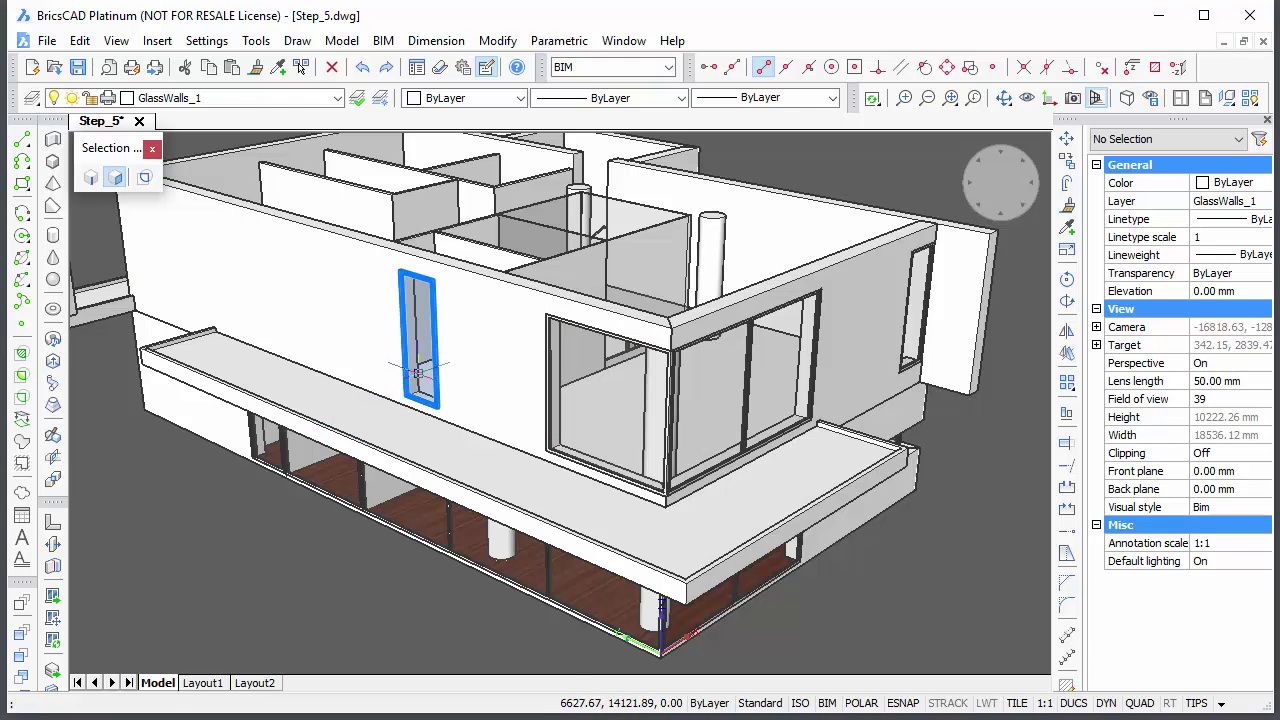
Insert another copy of the window and give it a wider width
{"action": "mouse_move", "coordinate": [418, 373]}
{"action": "left_click", "coordinate": [456, 381]}
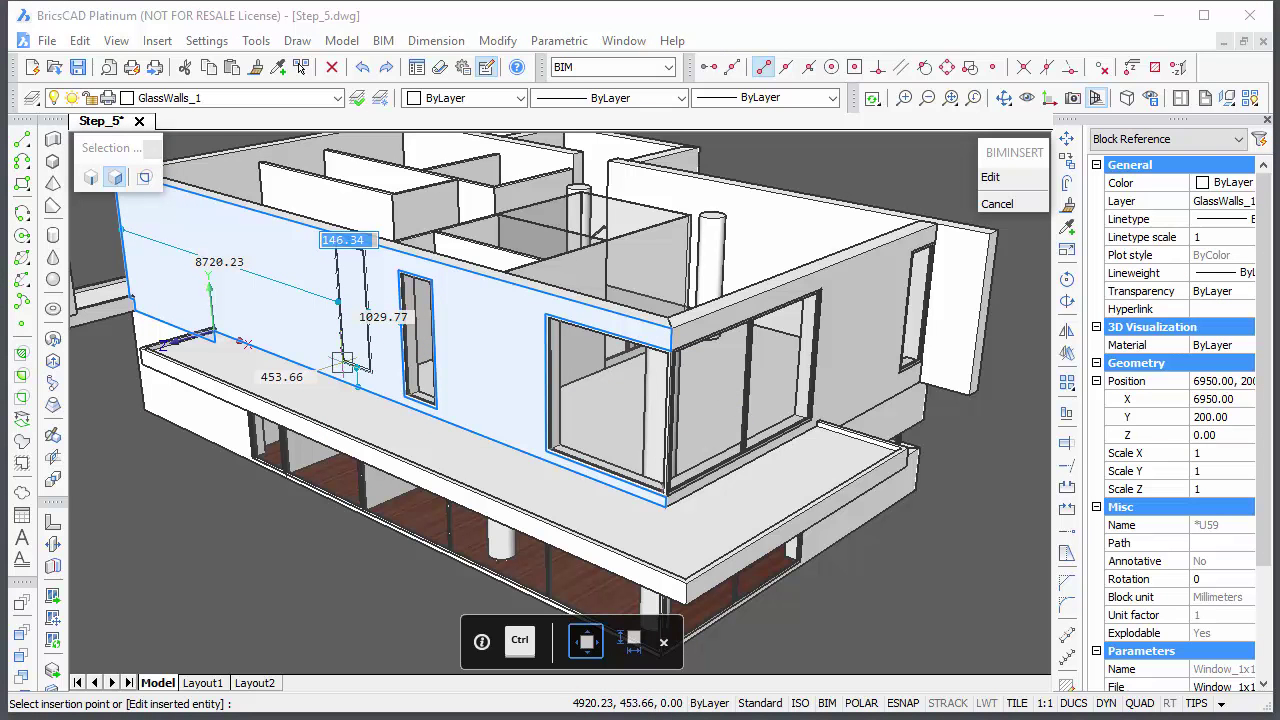
{"action": "key", "text": "ctrl"}
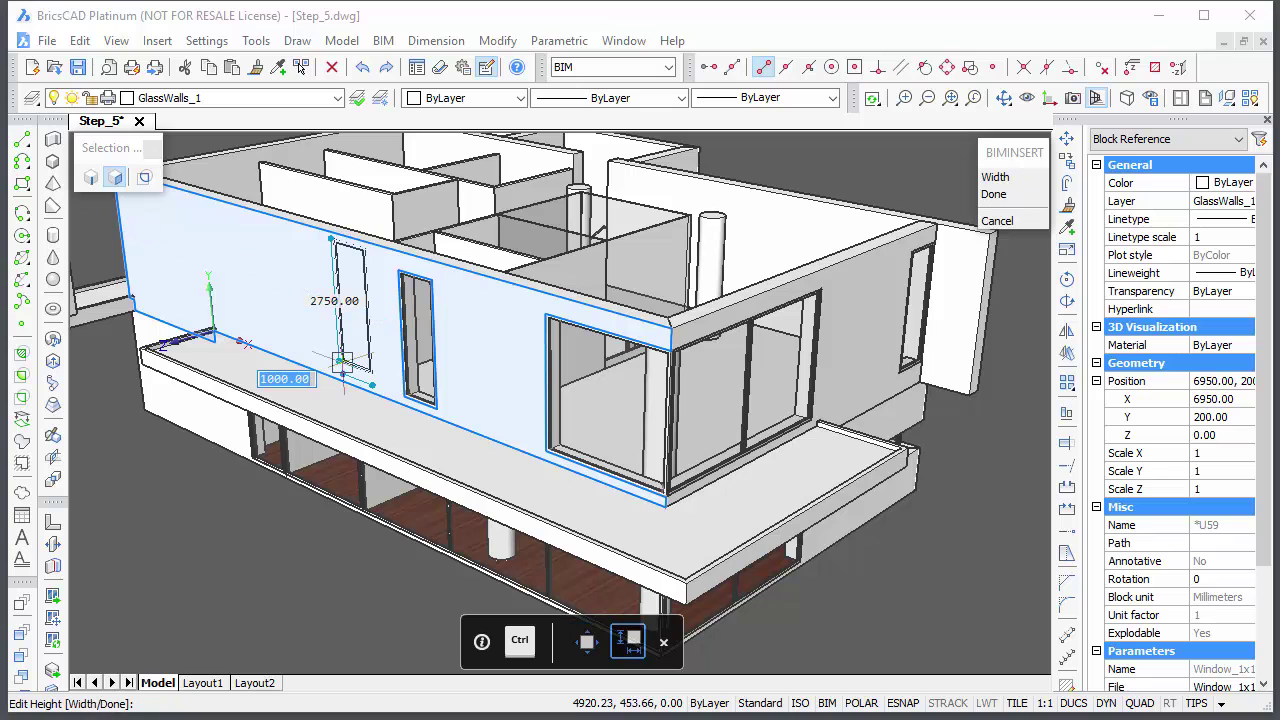
{"action": "type", "text": "3150"}
{"action": "key", "text": "Return"}
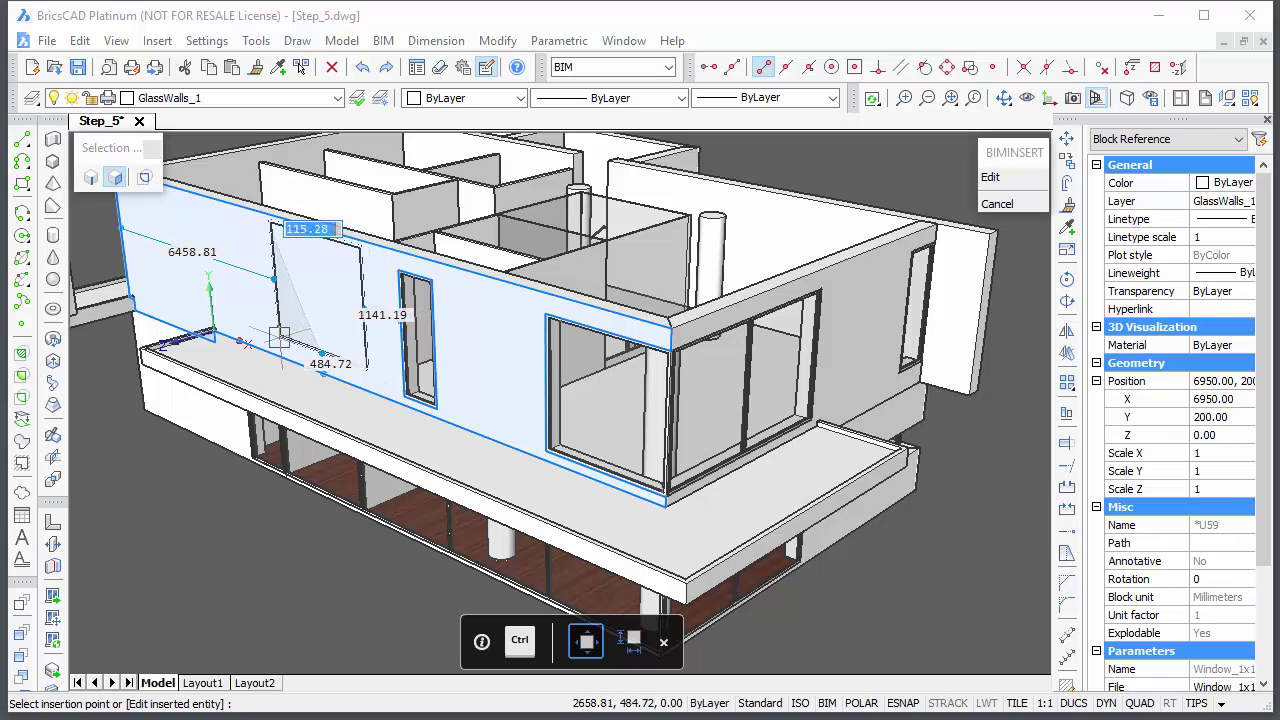
Position the wider window with distances 1700 and 200, near the wall's left end
{"action": "key", "text": "Tab"}
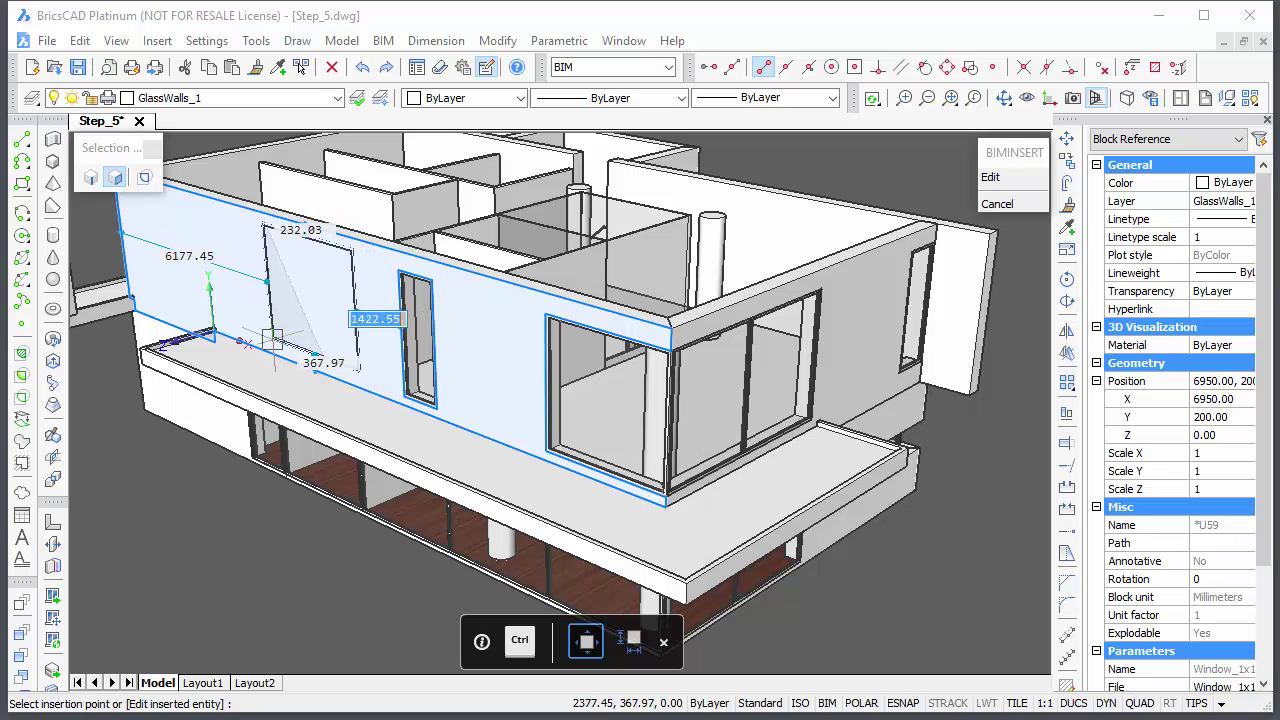
{"action": "type", "text": "1700"}
{"action": "key", "text": "Tab"}
{"action": "type", "text": "2"}
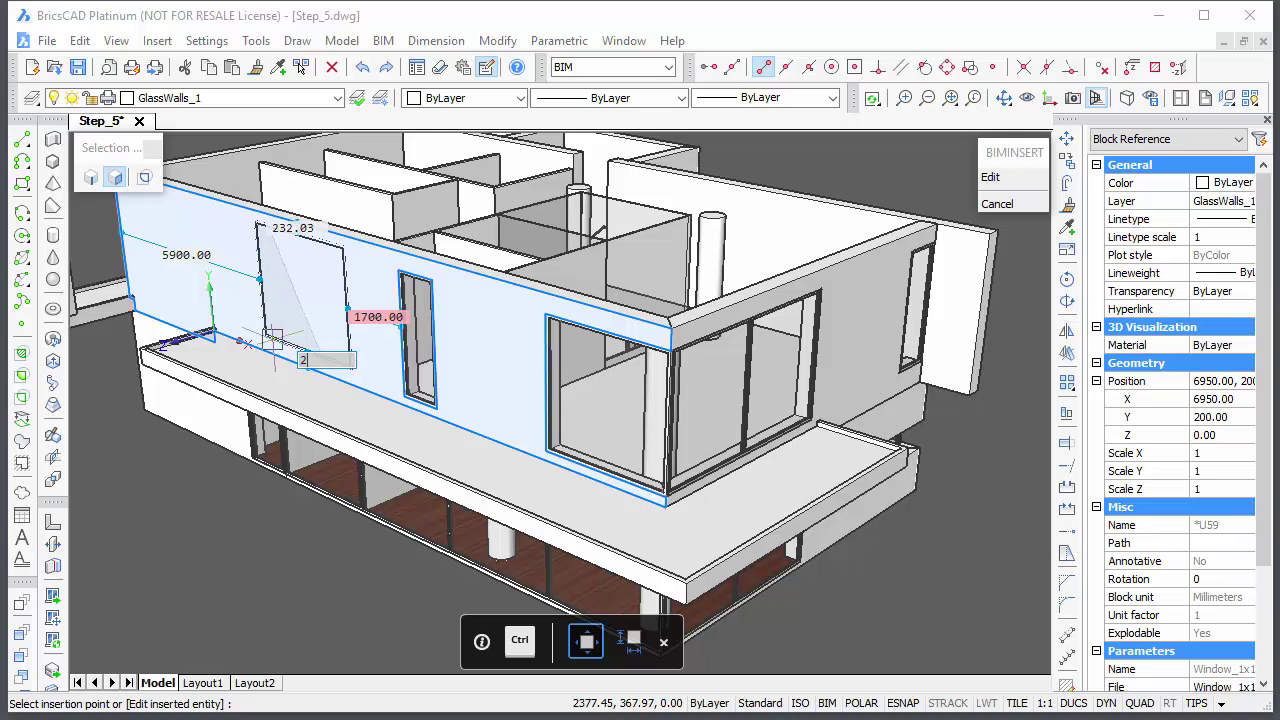
{"action": "type", "text": "00"}
{"action": "key", "text": "Tab"}
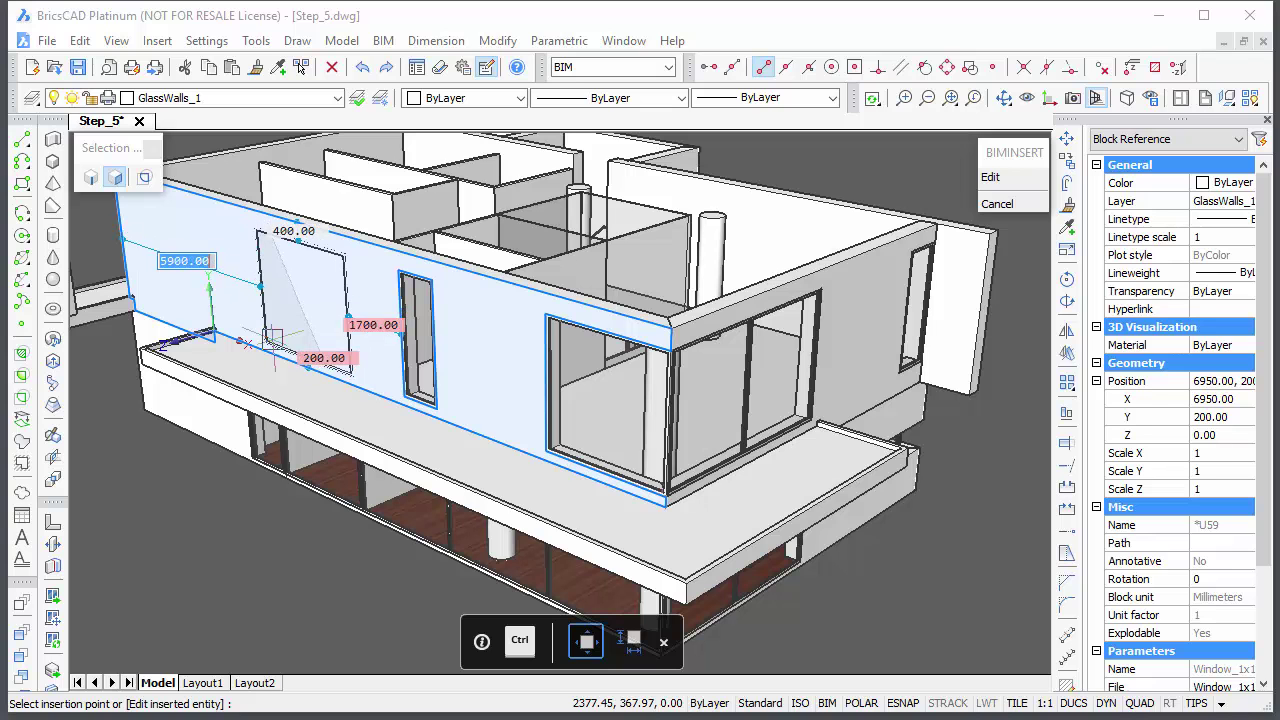
{"action": "key", "text": "Return"}
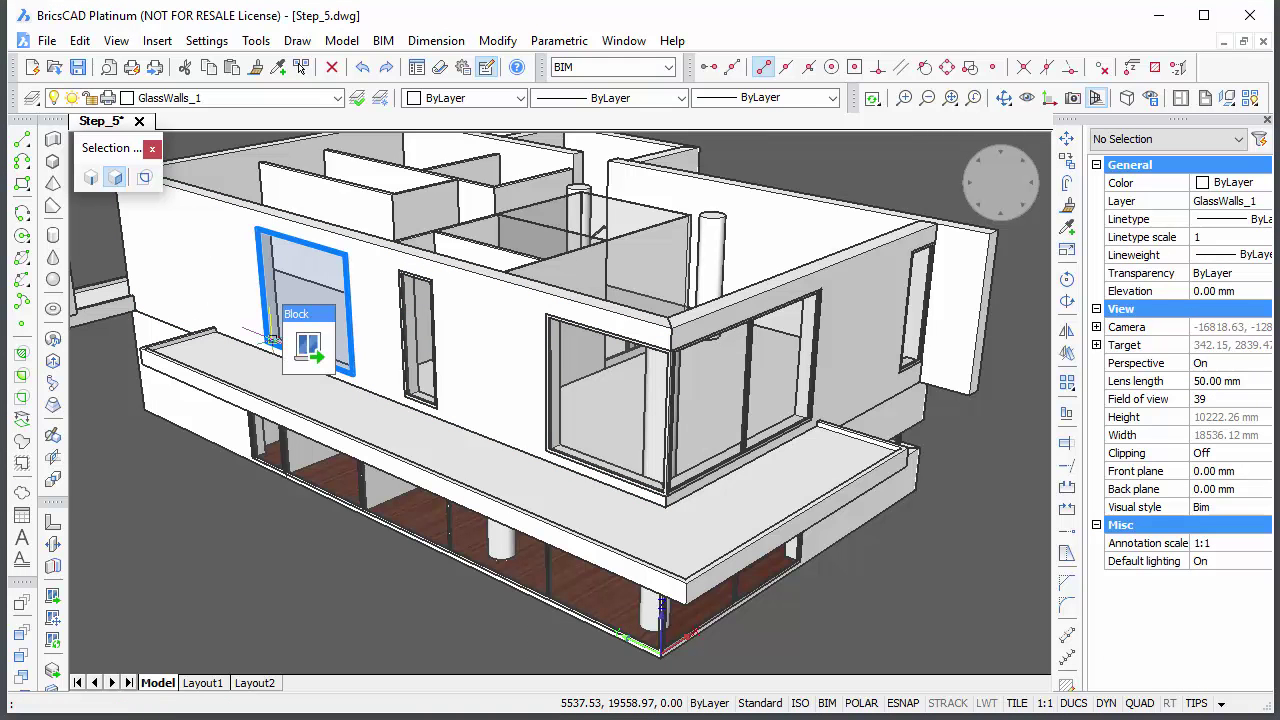
Insert Ext_Door_Glass.dwg at the long front wall's left end with distances 0 and 2
{"action": "left_click", "coordinate": [52, 597]}
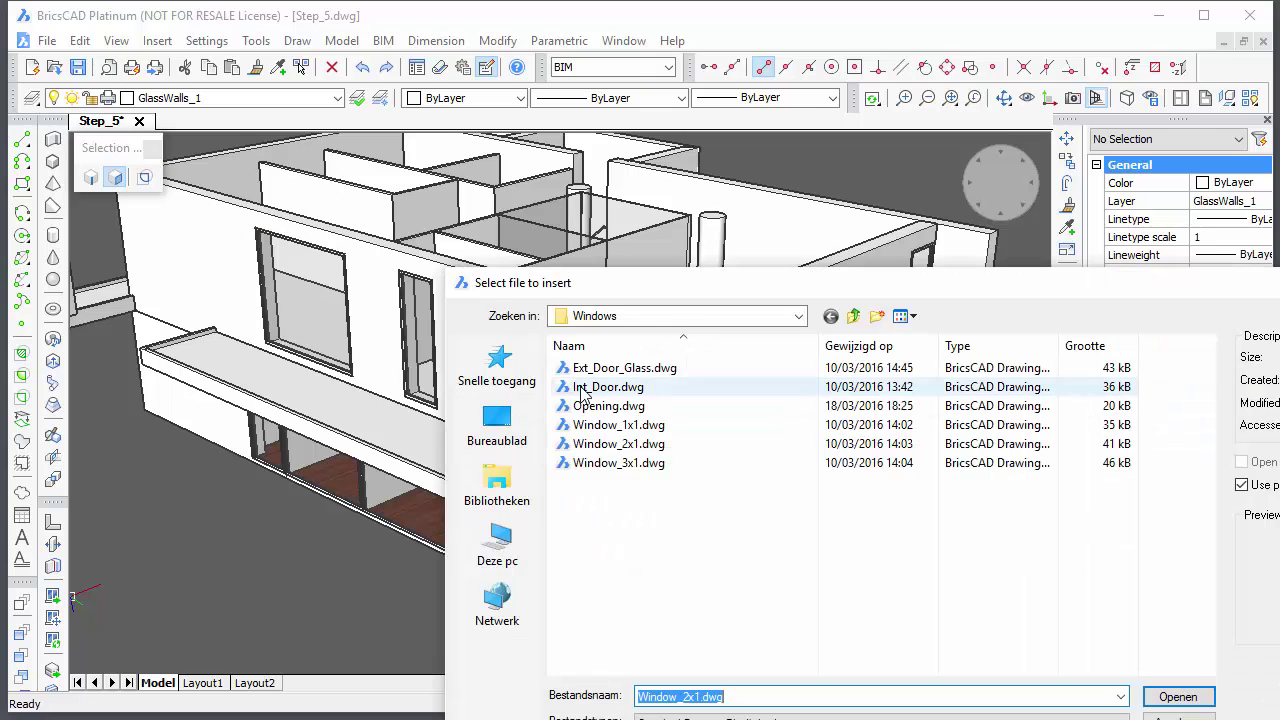
{"action": "double_click", "coordinate": [605, 368]}
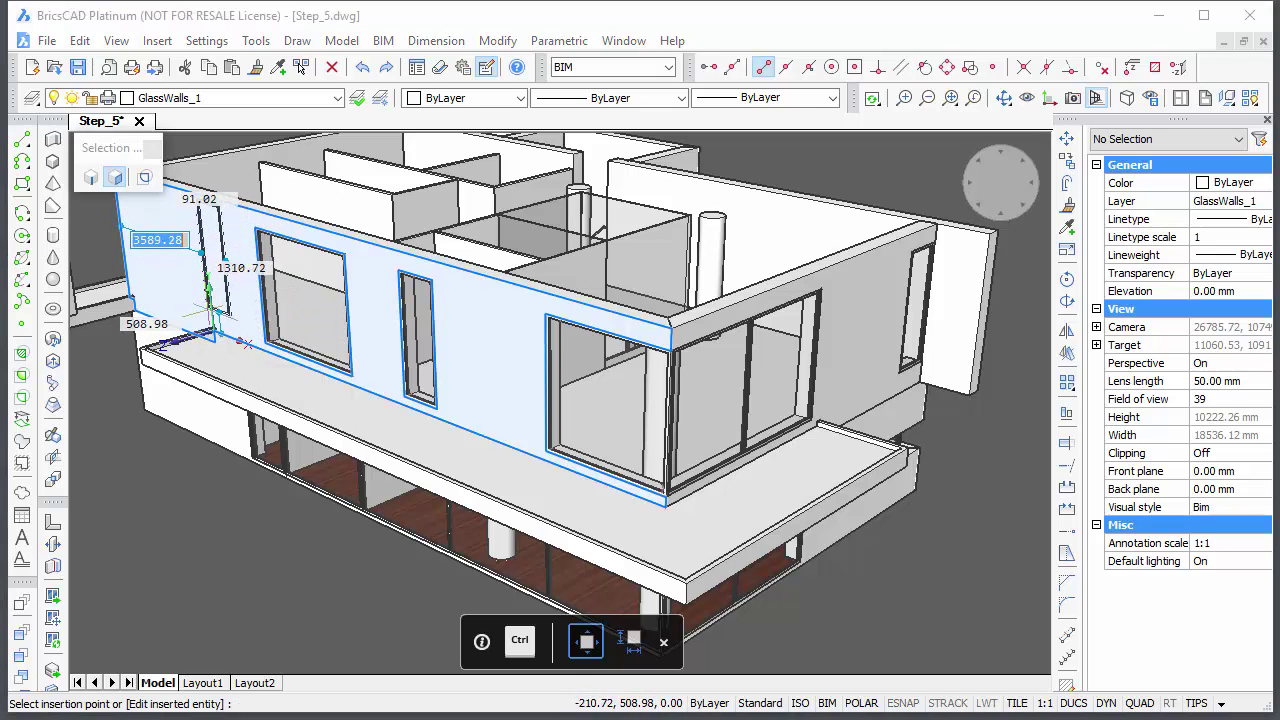
{"action": "key", "text": "Tab"}
{"action": "key", "text": "Tab"}
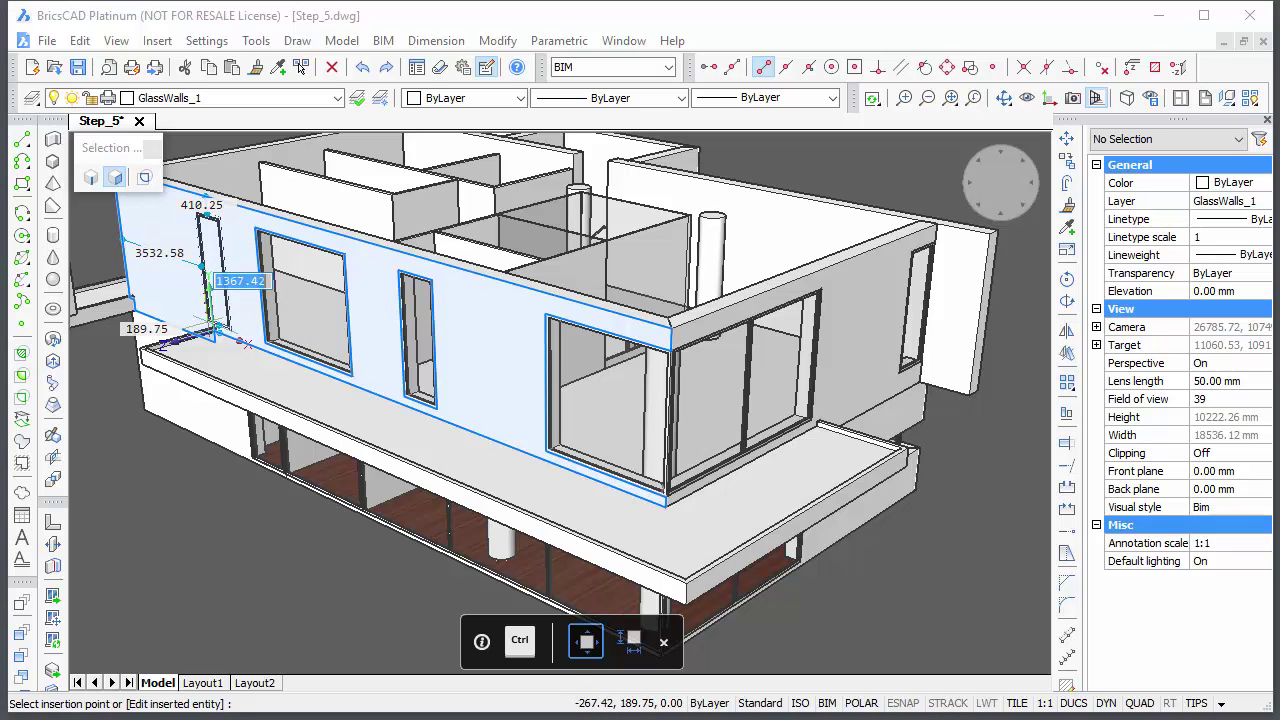
{"action": "type", "text": "0"}
{"action": "key", "text": "Tab"}
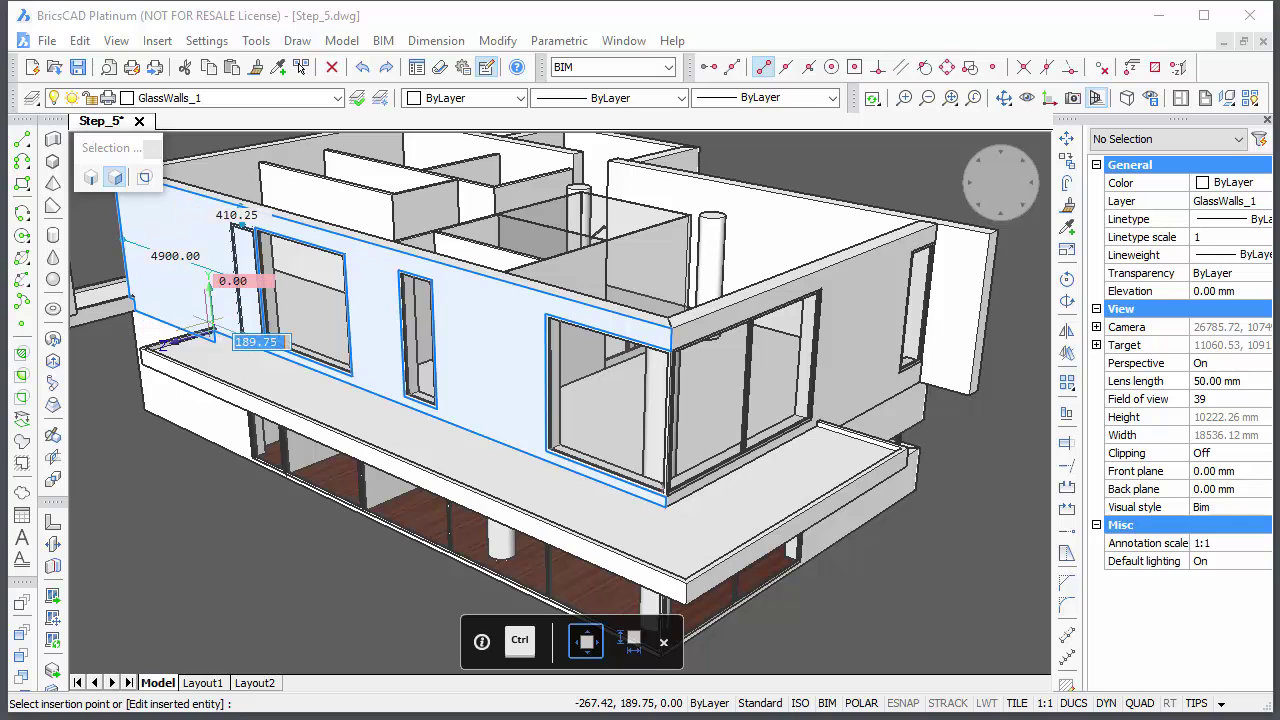
{"action": "type", "text": "200"}
{"action": "key", "text": "Tab"}
{"action": "key", "text": "Return"}
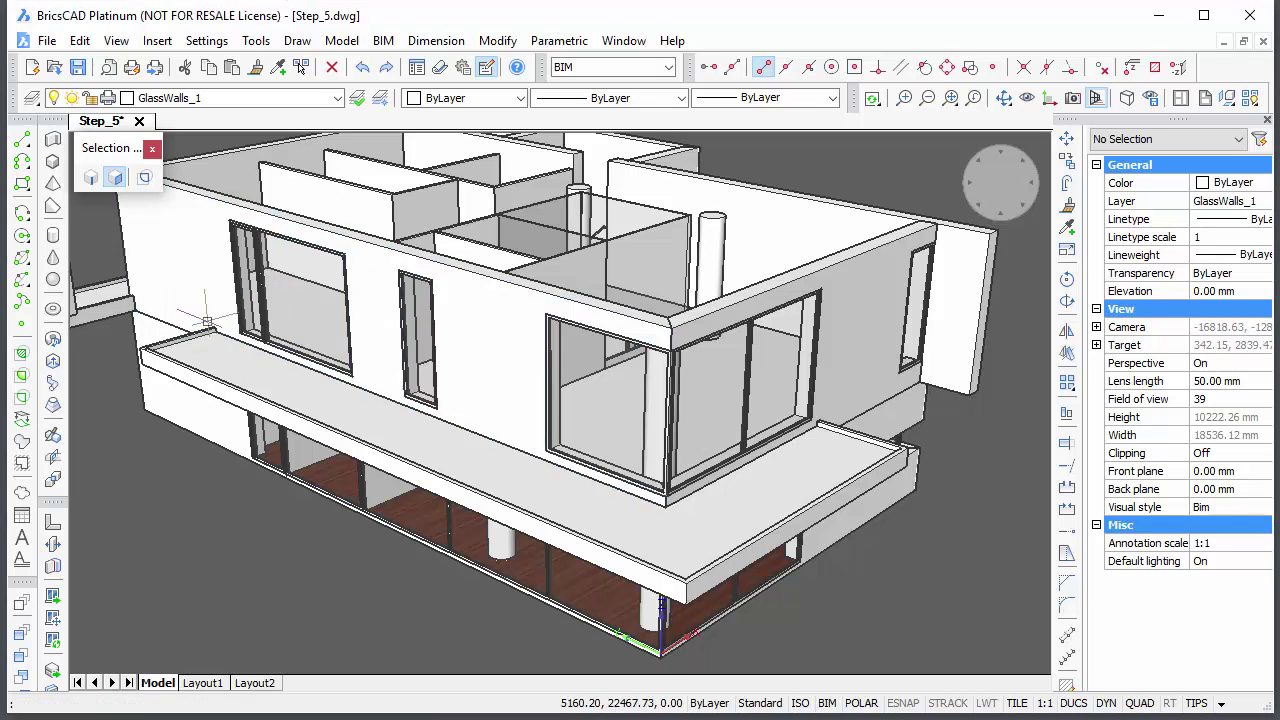
Select the new door and window inserts and change their FD frame depth from 10 to 340
{"action": "scroll", "coordinate": [446, 491], "scroll_direction": "up", "scroll_amount": 5}
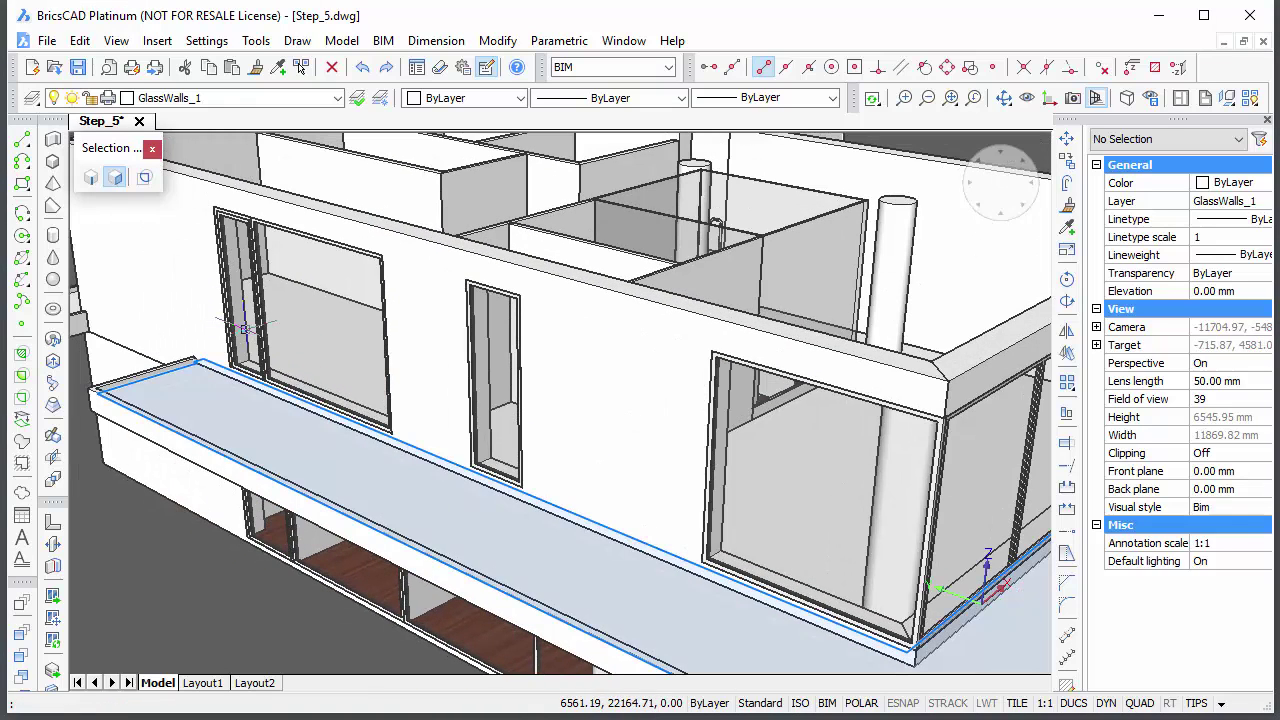
{"action": "left_click", "coordinate": [262, 340]}
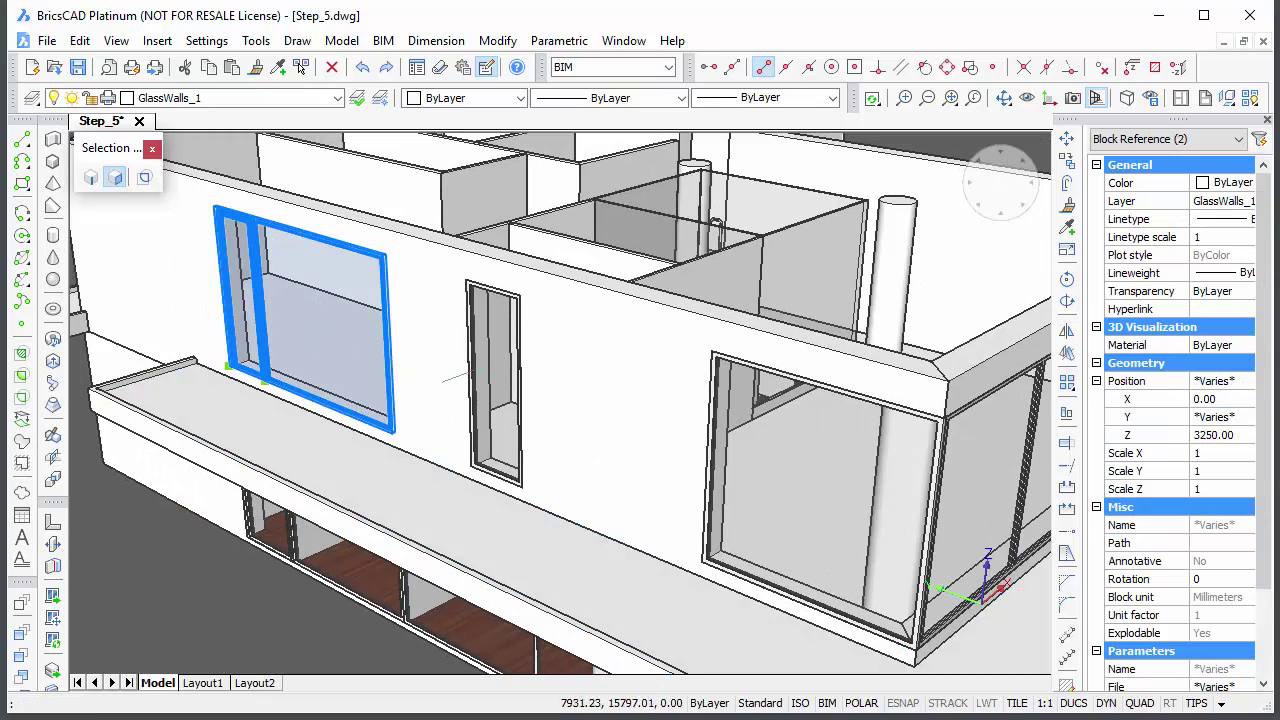
{"action": "left_click", "coordinate": [495, 385]}
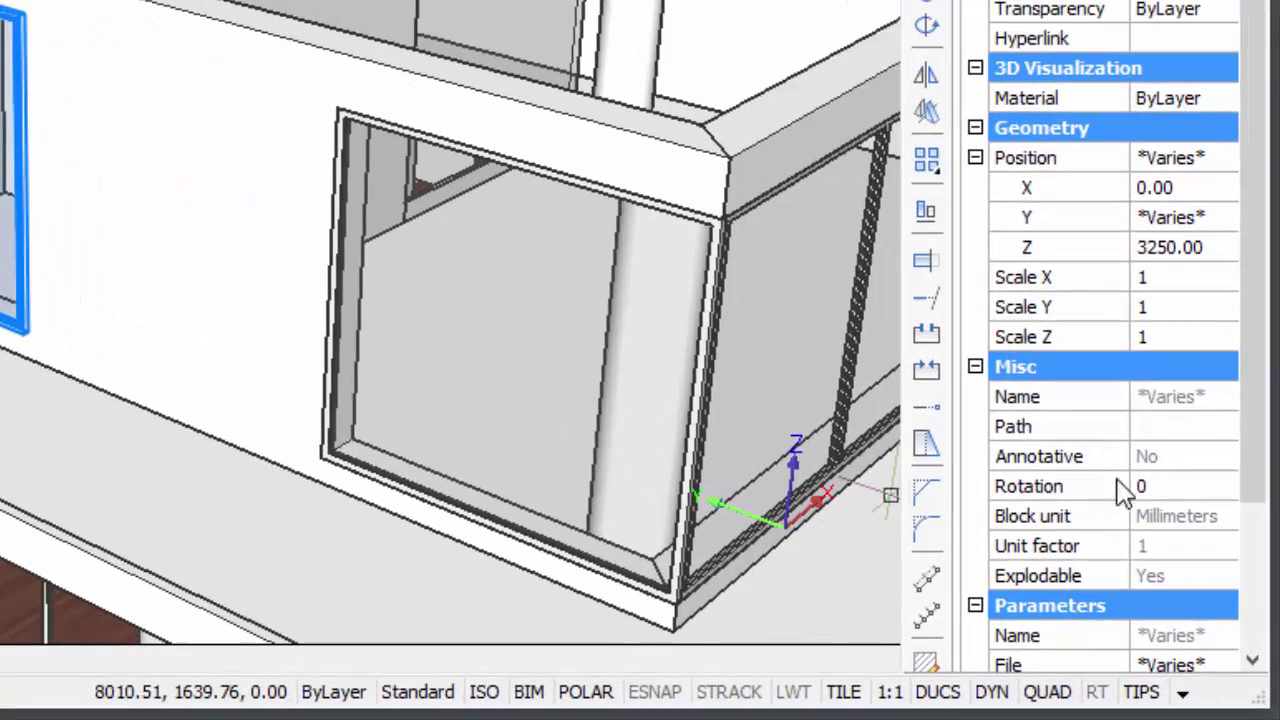
{"action": "scroll", "coordinate": [1245, 453], "scroll_direction": "down", "scroll_amount": 3}
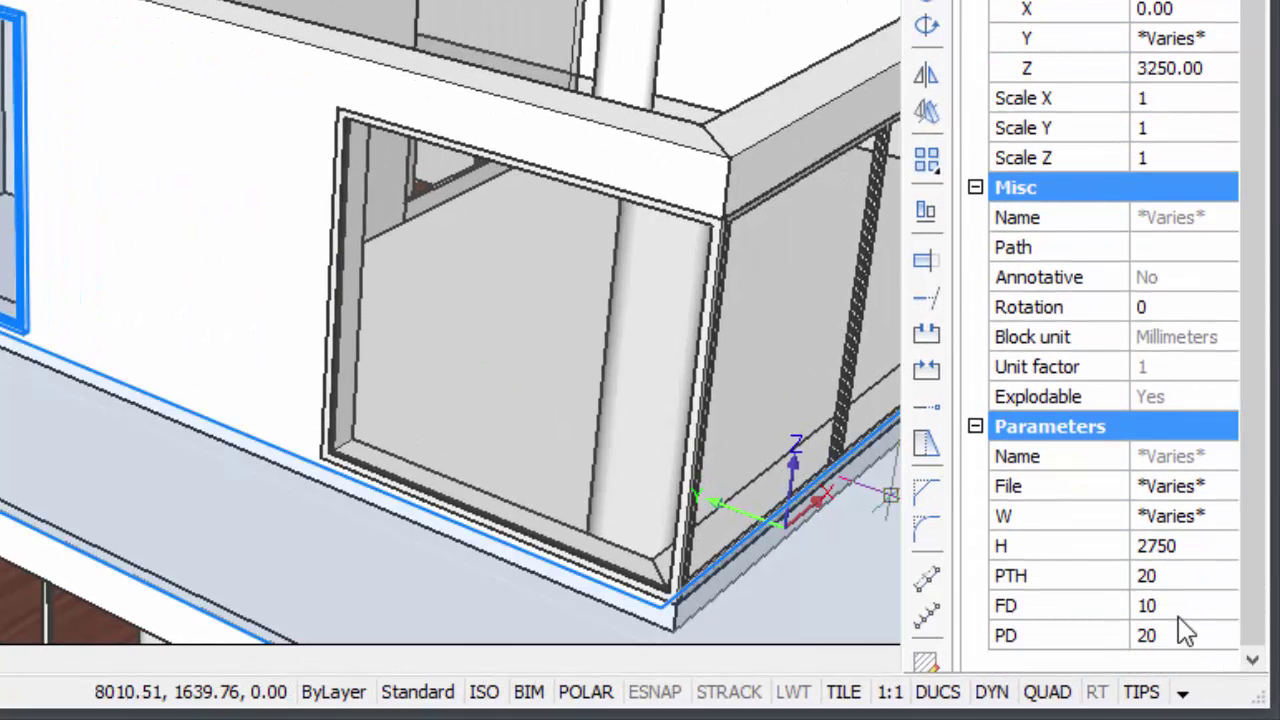
{"action": "left_click", "coordinate": [1180, 605]}
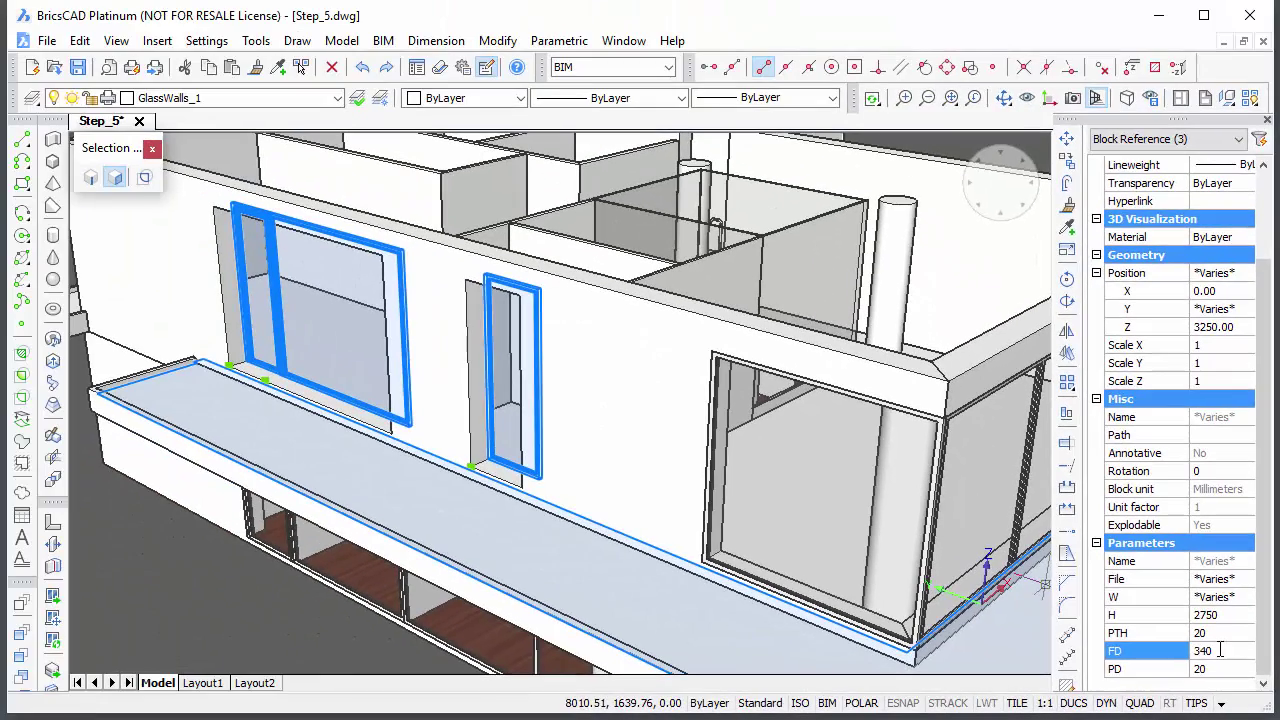
{"action": "key", "text": "Return"}
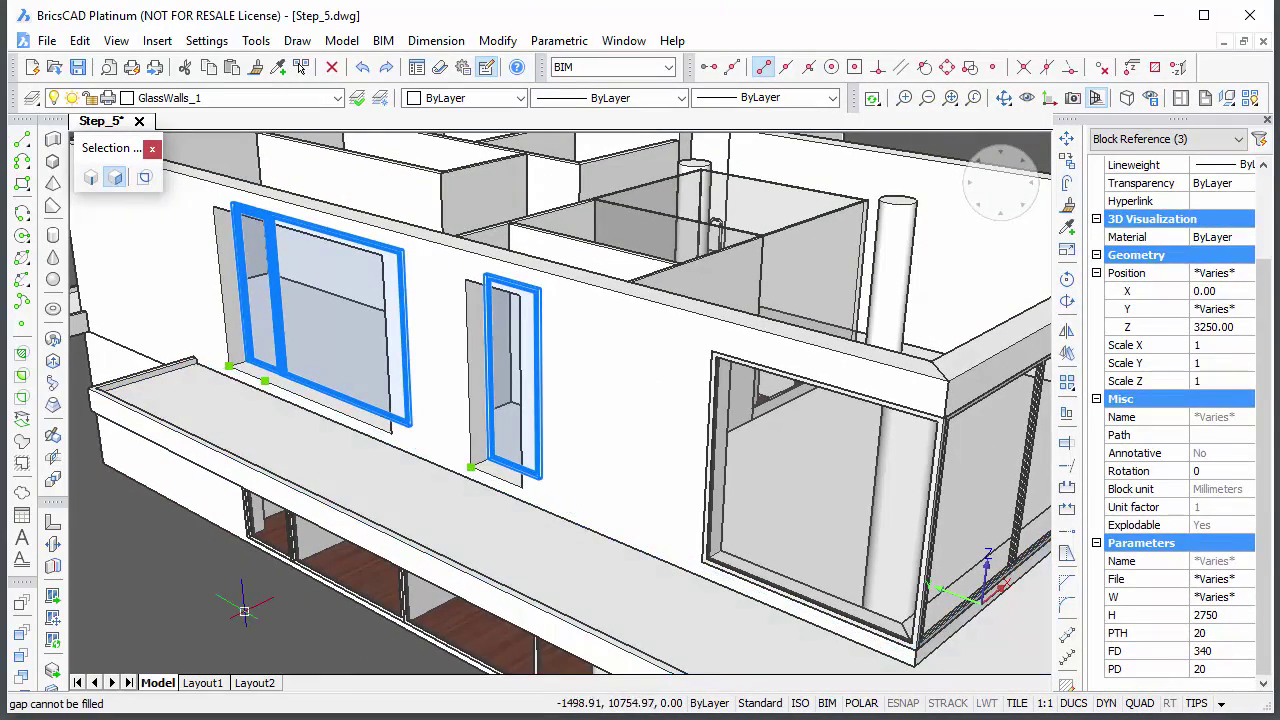
{"action": "key", "text": "Escape"}
{"action": "middle_click_drag", "start_coordinate": [187, 261], "coordinate": [560, 360], "text": "shift"}
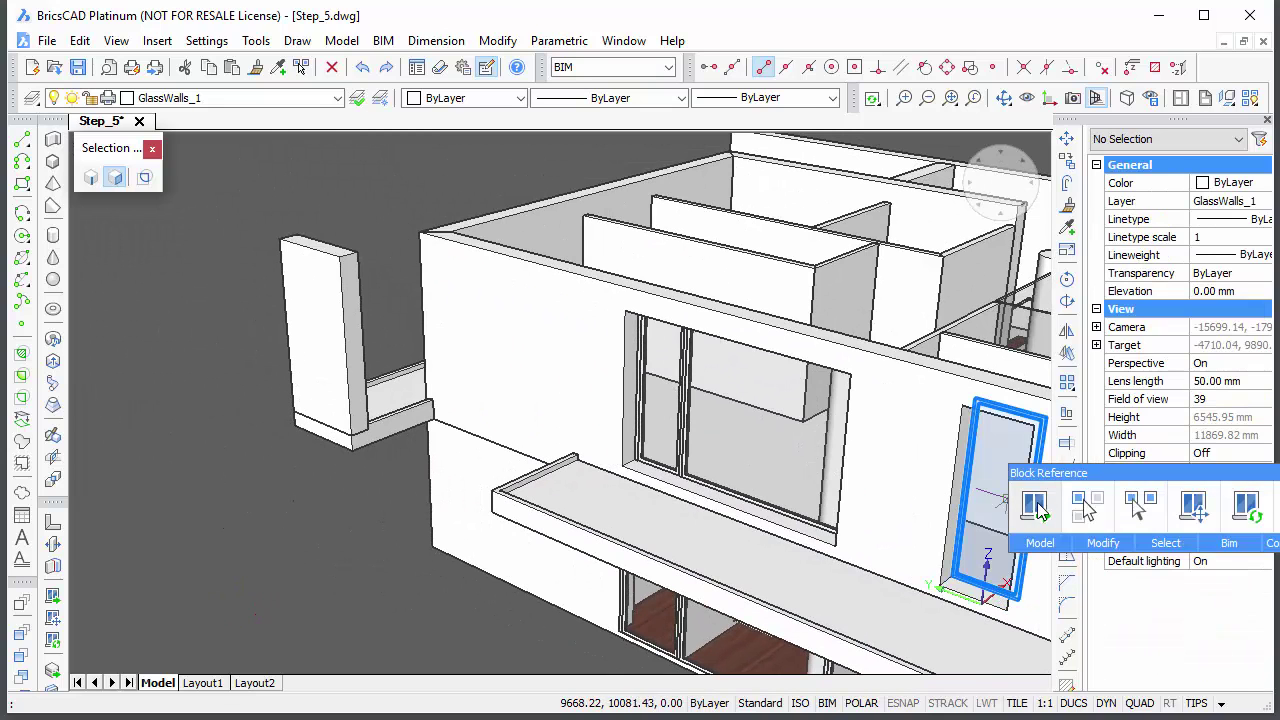
Insert another window copy sized 3050 wide by 700 tall
{"action": "left_click", "coordinate": [1038, 508]}
{"action": "type", "text": "3"}
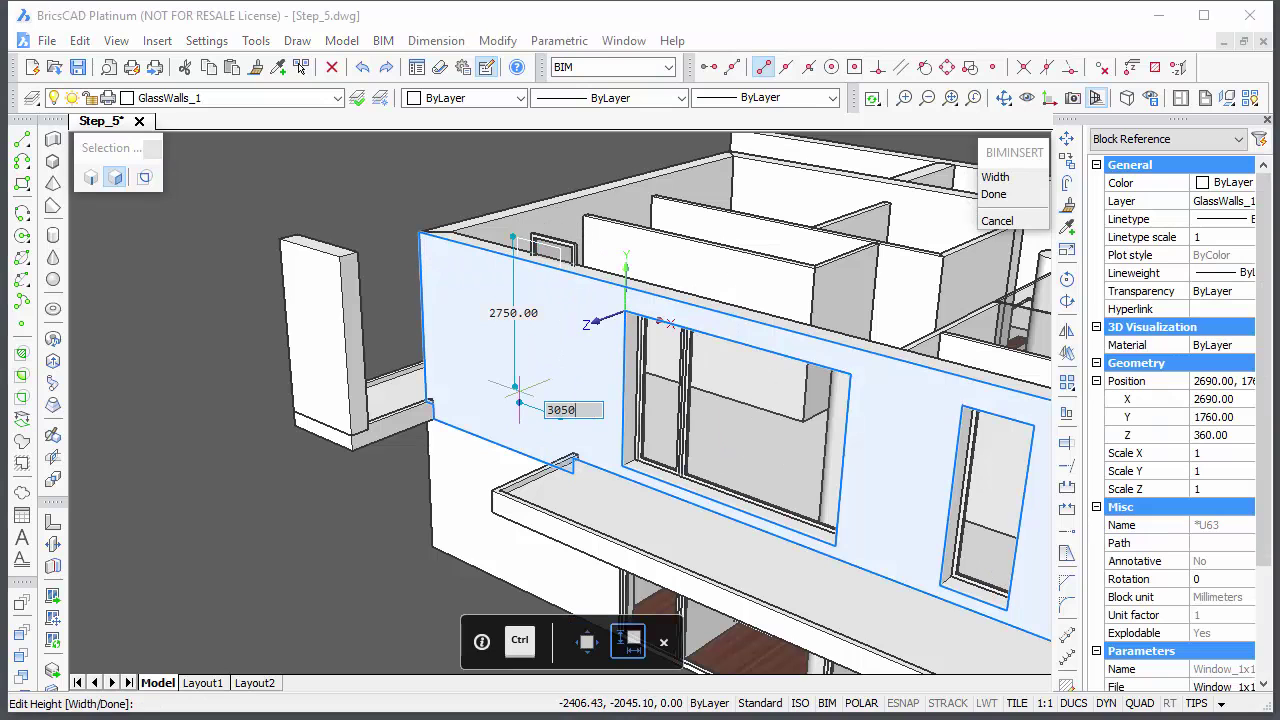
{"action": "type", "text": "050"}
{"action": "key", "text": "Tab"}
{"action": "type", "text": "700"}
{"action": "key", "text": "Tab"}
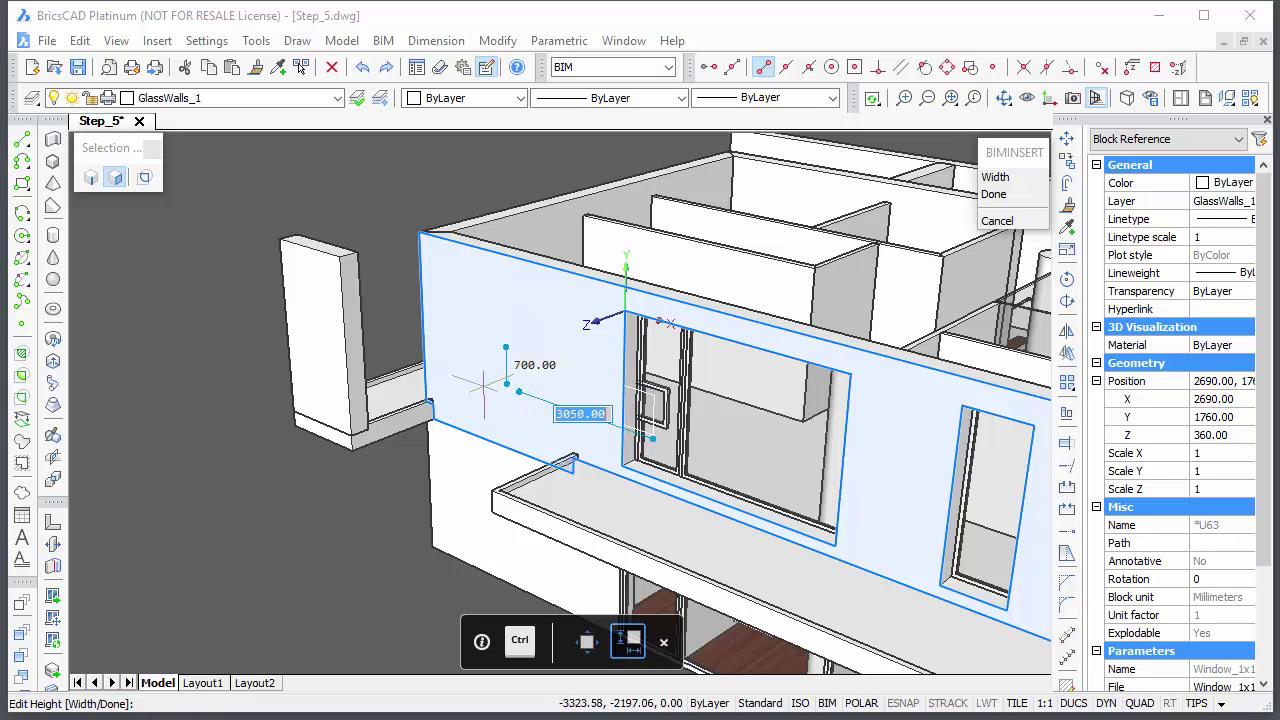
{"action": "key", "text": "Return"}
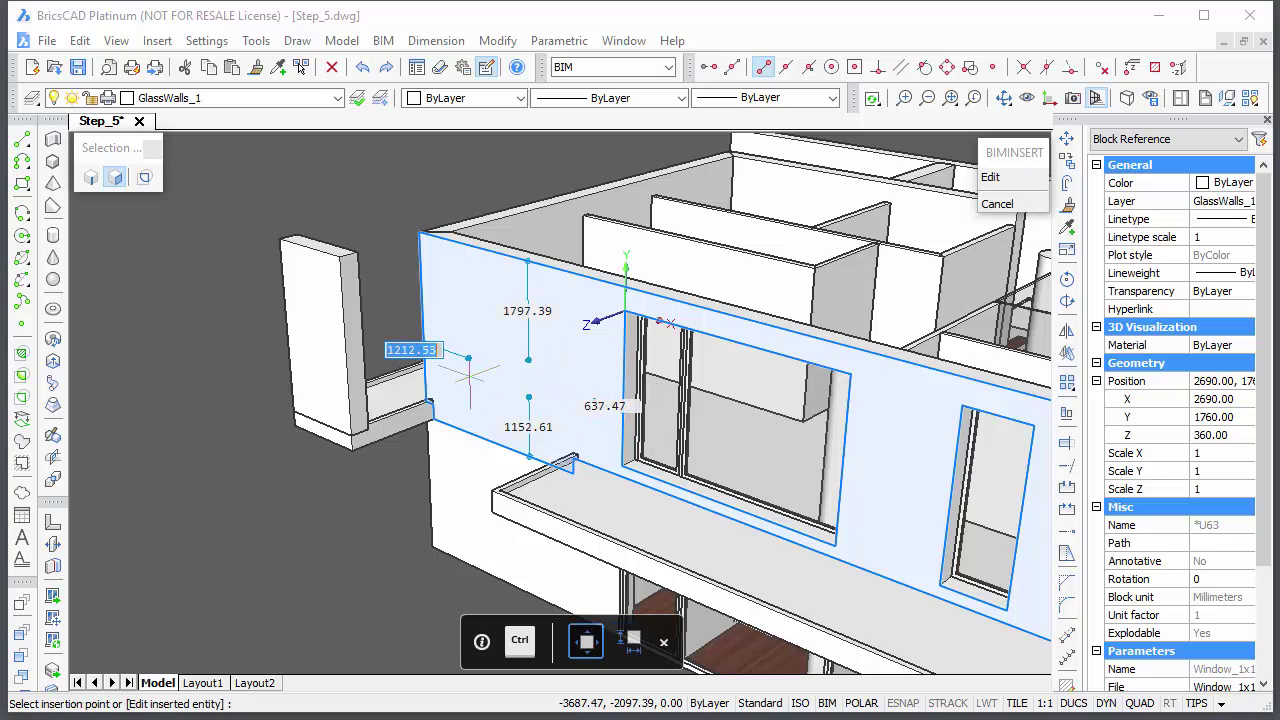
Place the window in the glass wall 400 from the edge and 1700 up
{"action": "type", "text": "400"}
{"action": "key", "text": "Tab"}
{"action": "key", "text": "Tab"}
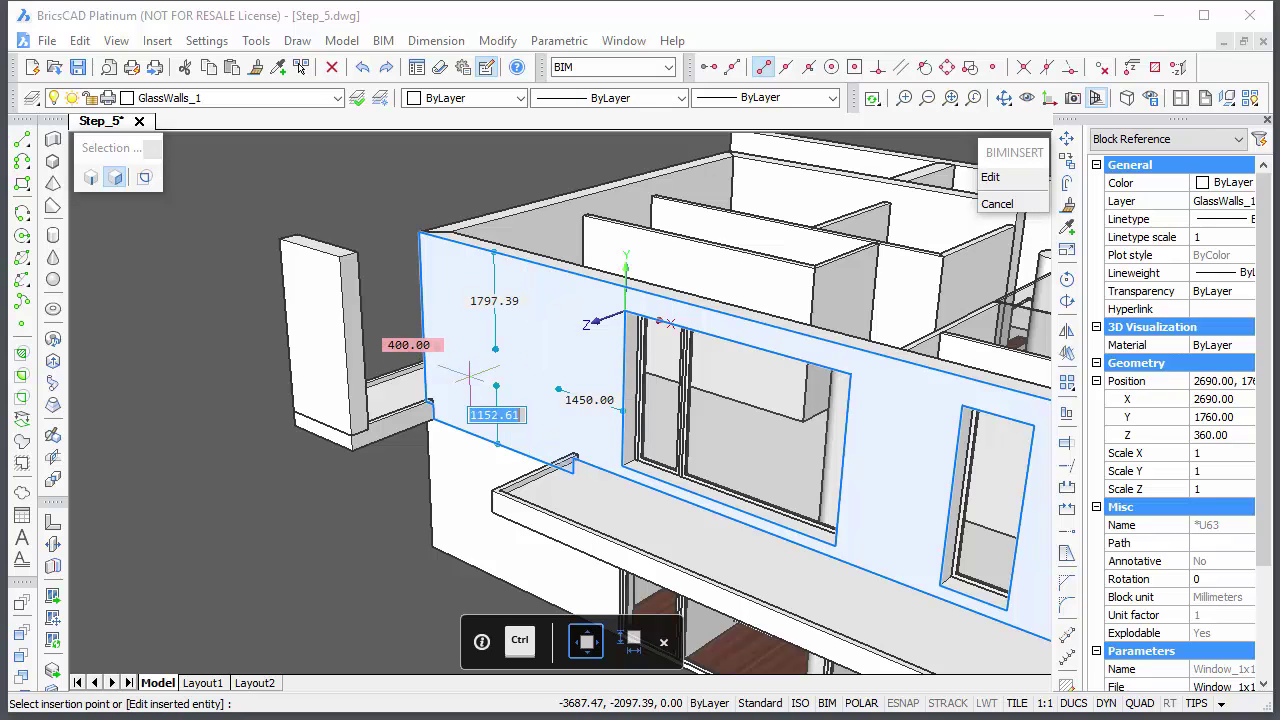
{"action": "type", "text": "1700"}
{"action": "key", "text": "Tab"}
{"action": "key", "text": "Return"}
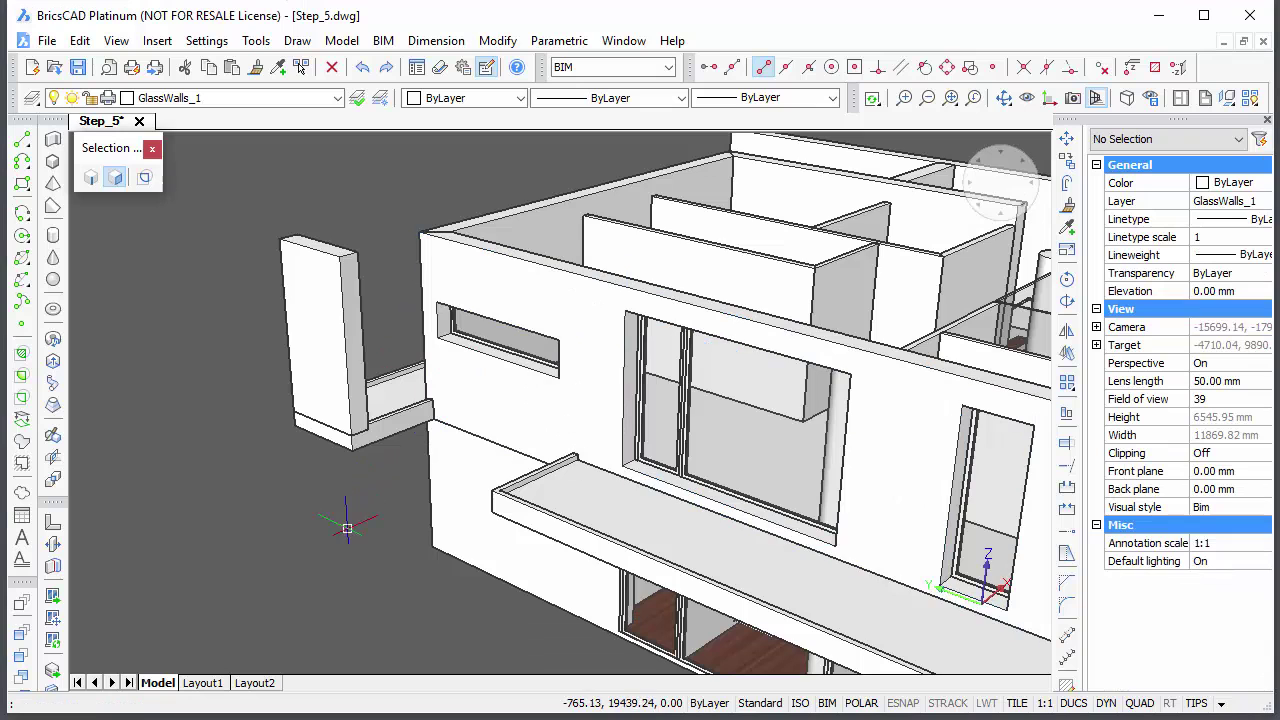
Push the wide window's opening face back so it sits deeper in the side wall
{"action": "middle_click_drag", "start_coordinate": [372, 518], "coordinate": [785, 629], "text": "shift"}
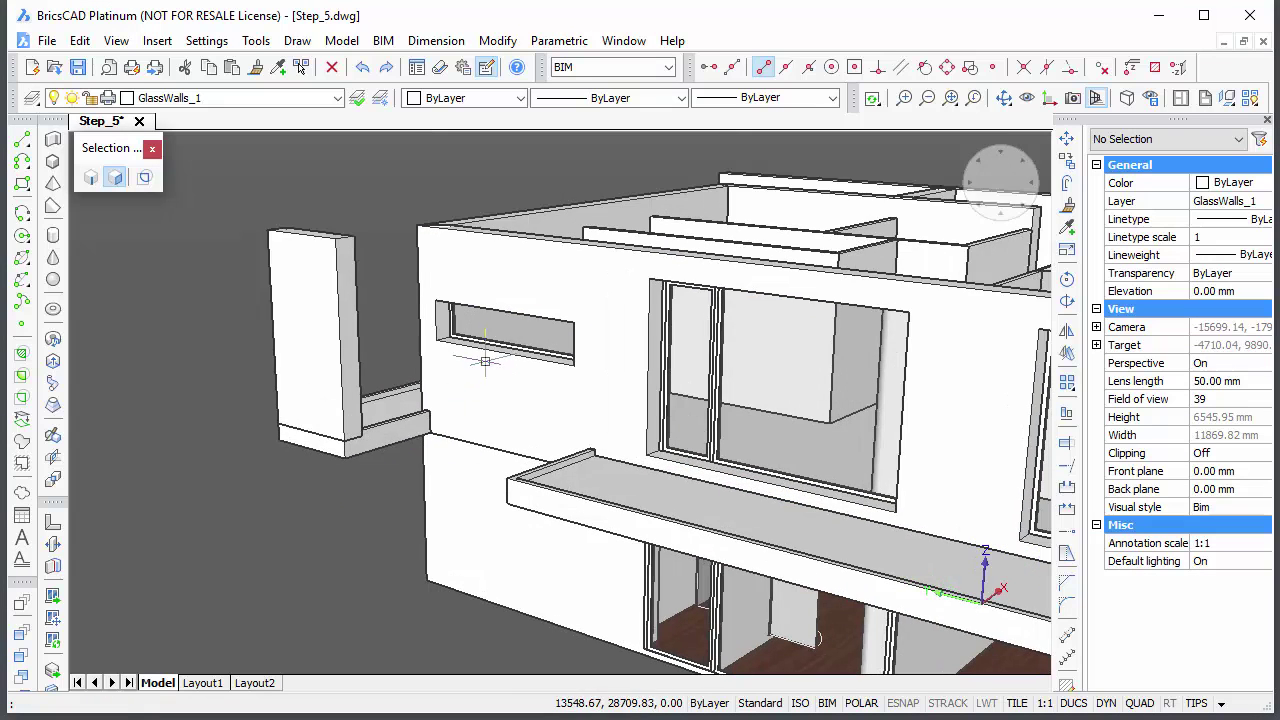
{"action": "scroll", "coordinate": [492, 368], "scroll_direction": "up", "scroll_amount": 5}
{"action": "scroll", "coordinate": [432, 285], "scroll_direction": "up", "scroll_amount": 3}
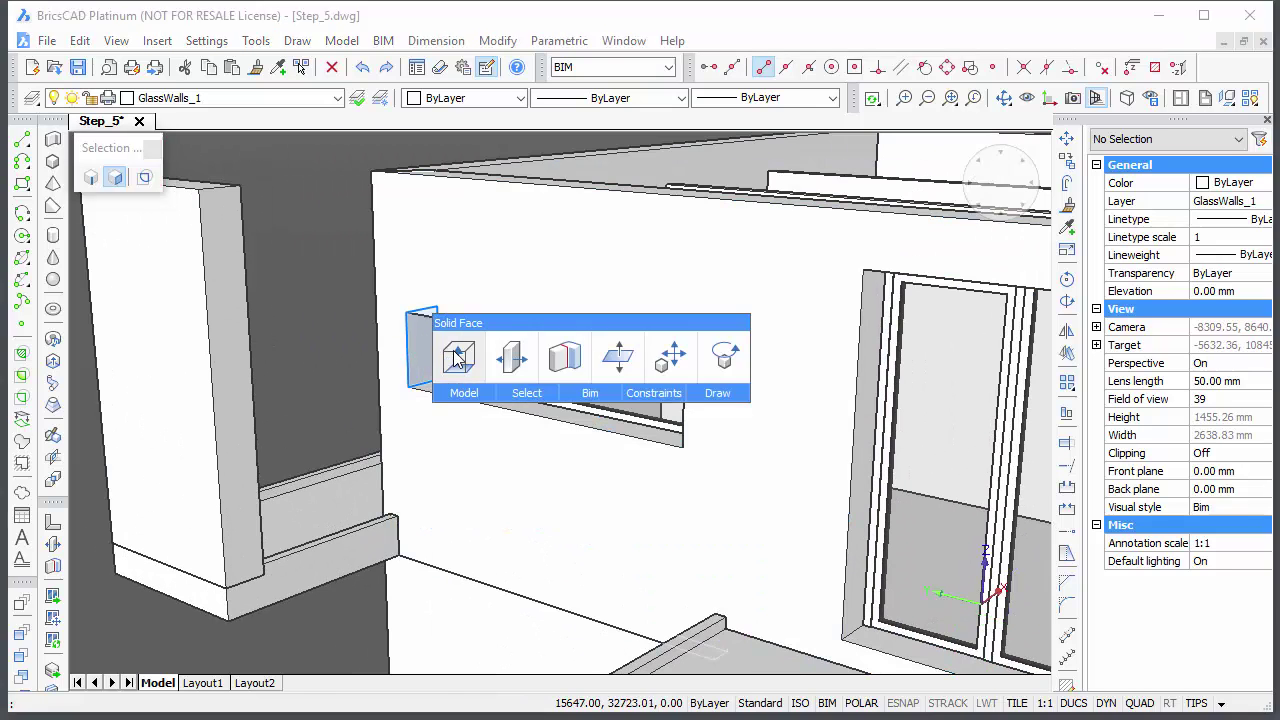
{"action": "left_click", "coordinate": [457, 355]}
{"action": "left_click", "coordinate": [380, 340]}
{"action": "middle_click_drag", "start_coordinate": [127, 633], "coordinate": [523, 437], "text": "shift"}
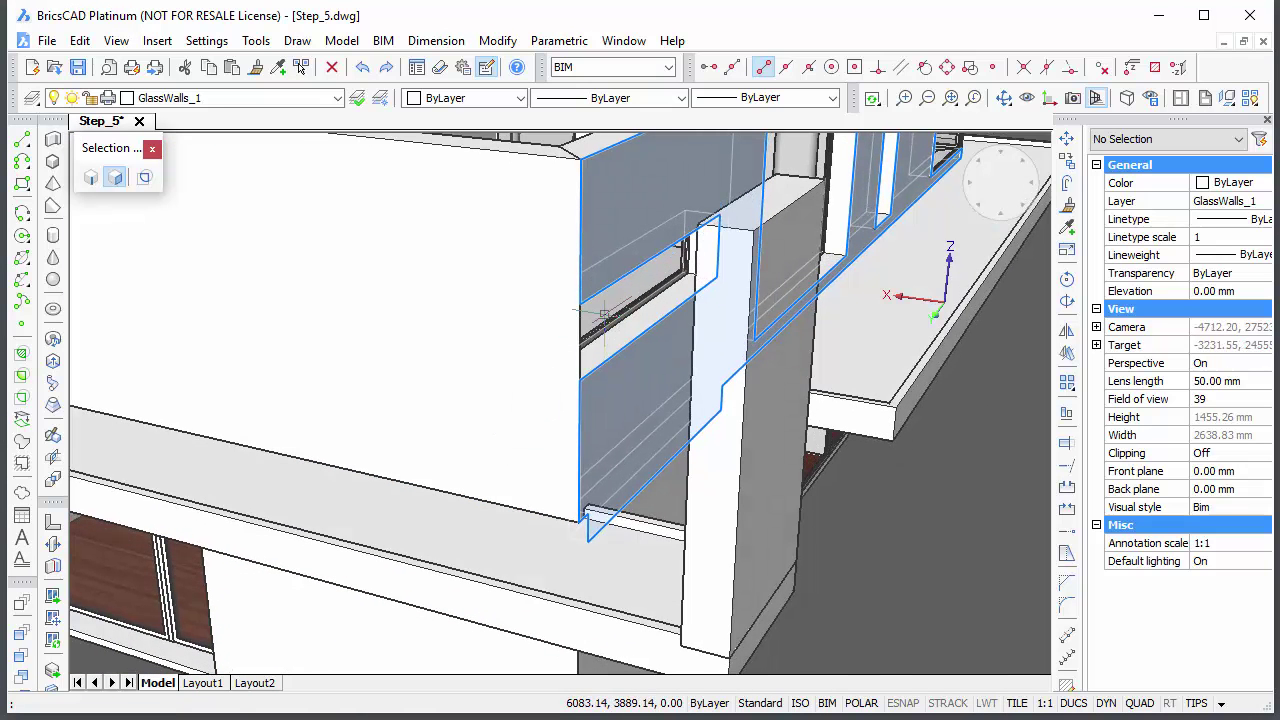
{"action": "mouse_move", "coordinate": [620, 321]}
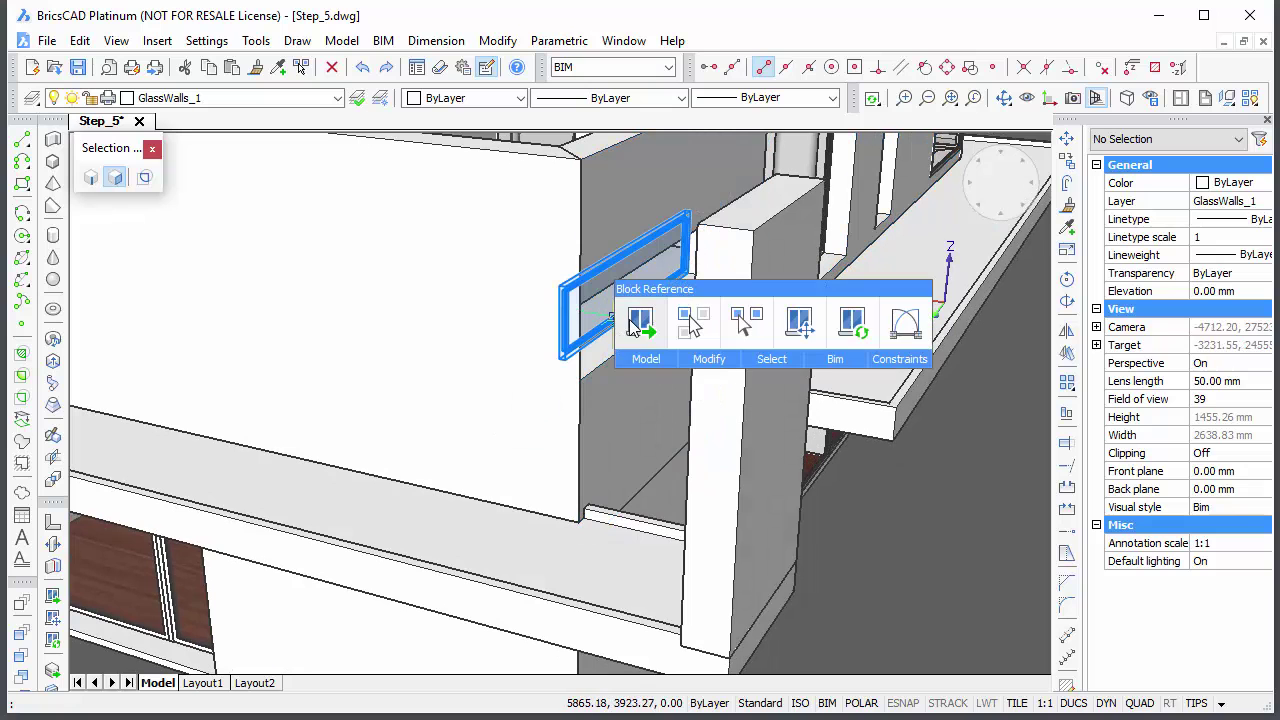
Insert a 1160 × 700 copy of the small window, 340 from the right edge and 1400 up
{"action": "left_click", "coordinate": [638, 325]}
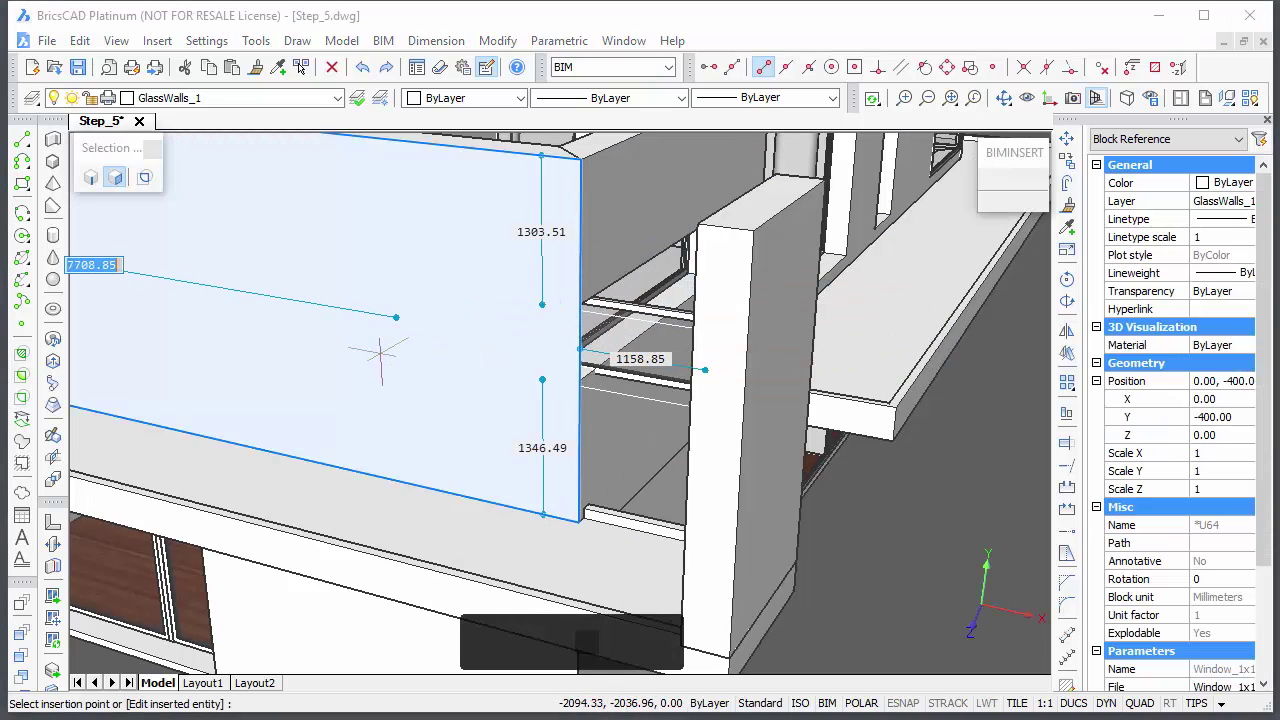
{"action": "left_click", "coordinate": [272, 323]}
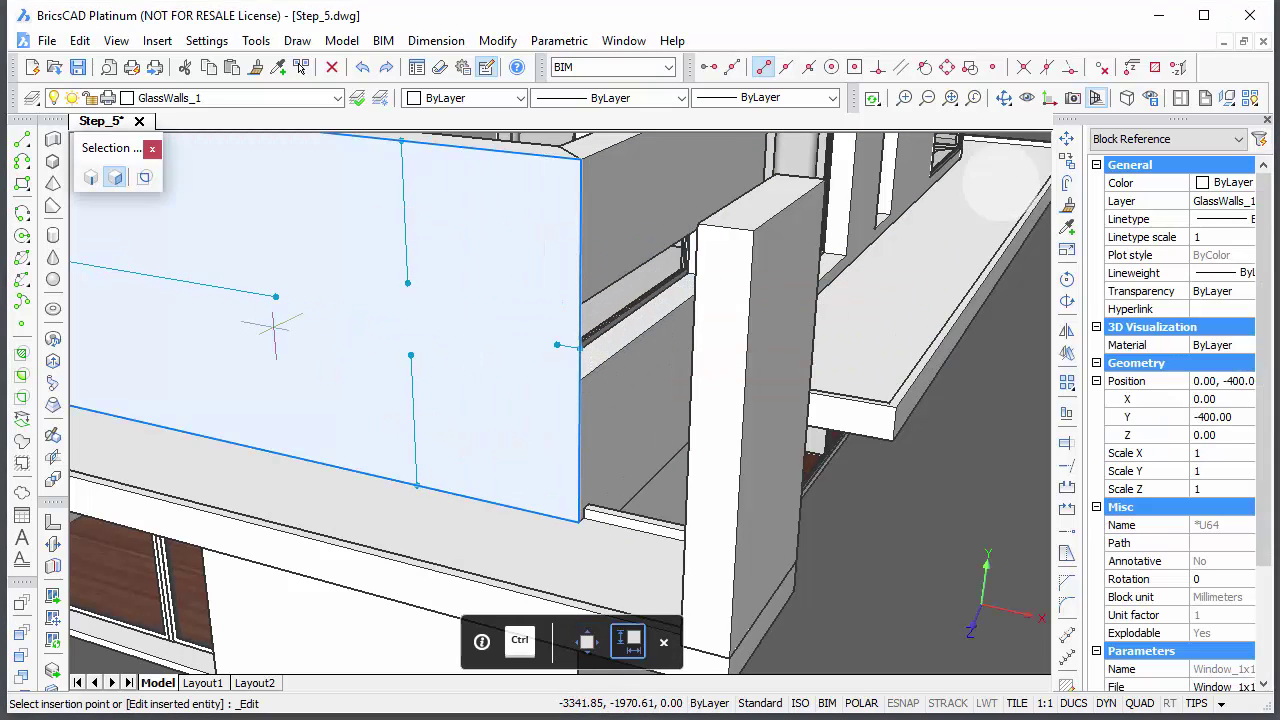
{"action": "type", "text": "11"}
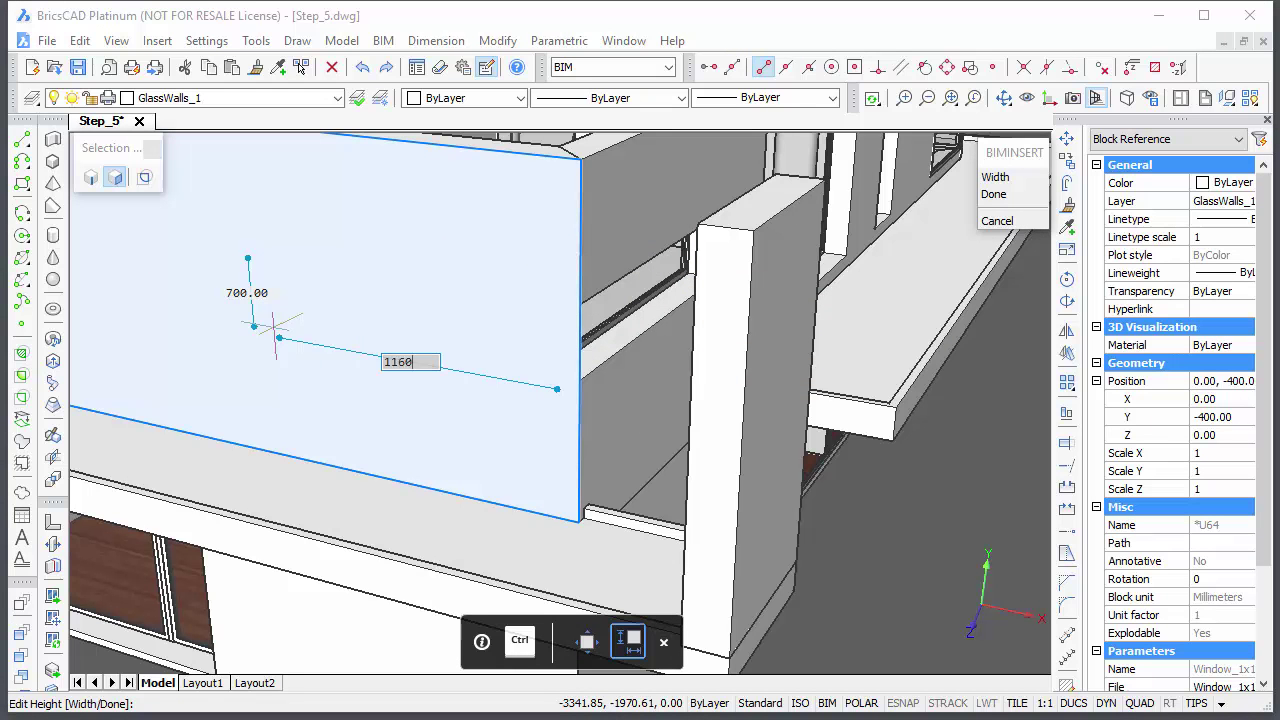
{"action": "type", "text": "60"}
{"action": "key", "text": "Tab"}
{"action": "key", "text": "Return"}
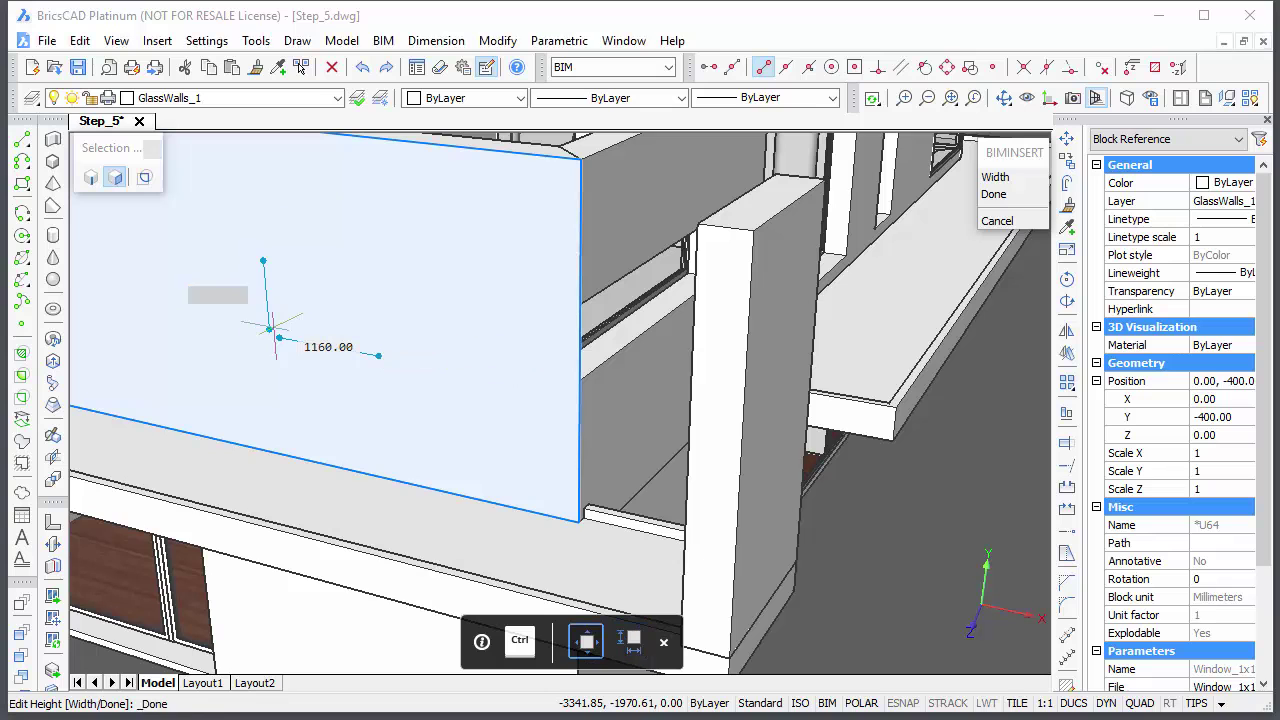
{"action": "key", "text": "Tab"}
{"action": "key", "text": "Tab"}
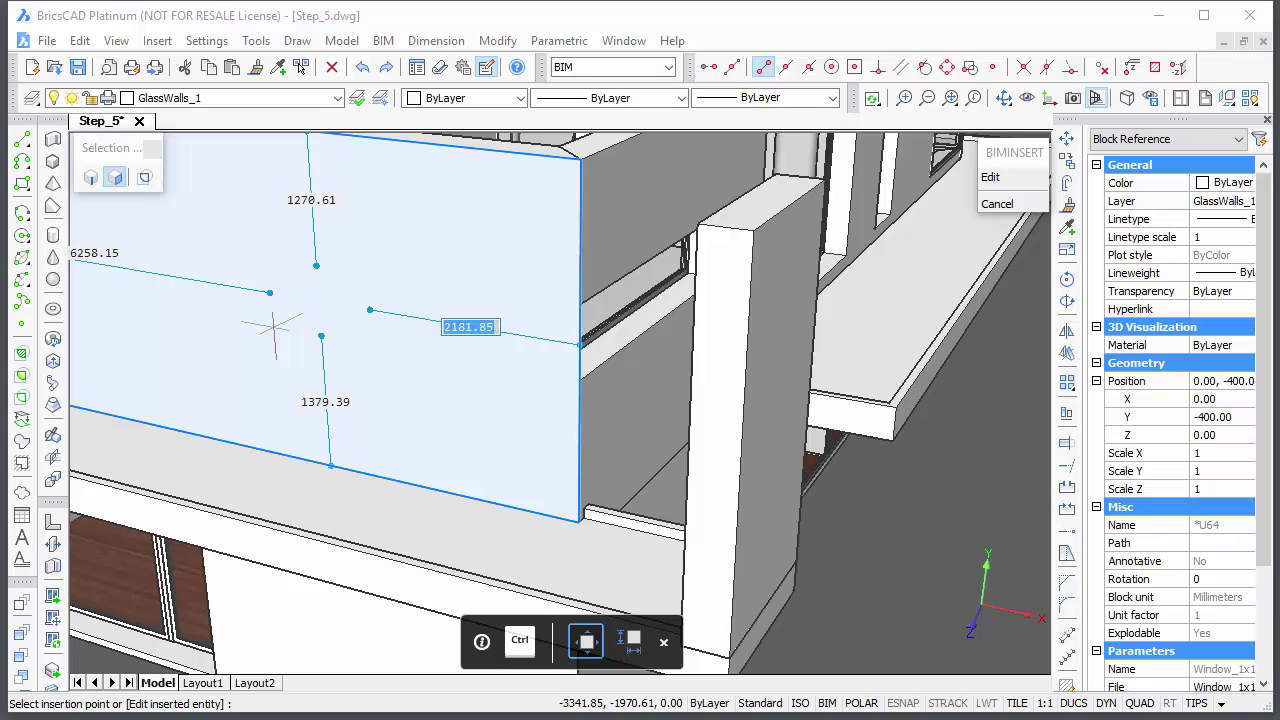
{"action": "type", "text": "340"}
{"action": "key", "text": "Tab"}
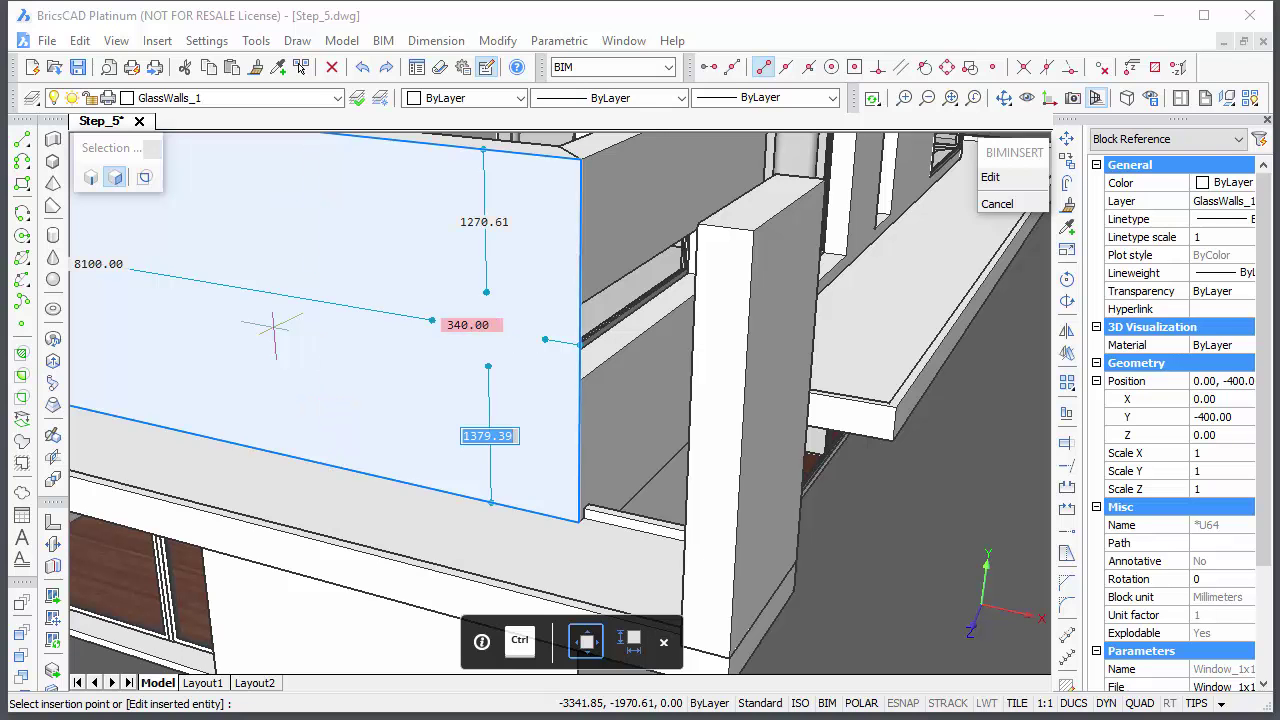
{"action": "type", "text": "1400"}
{"action": "key", "text": "Tab"}
{"action": "key", "text": "Return"}
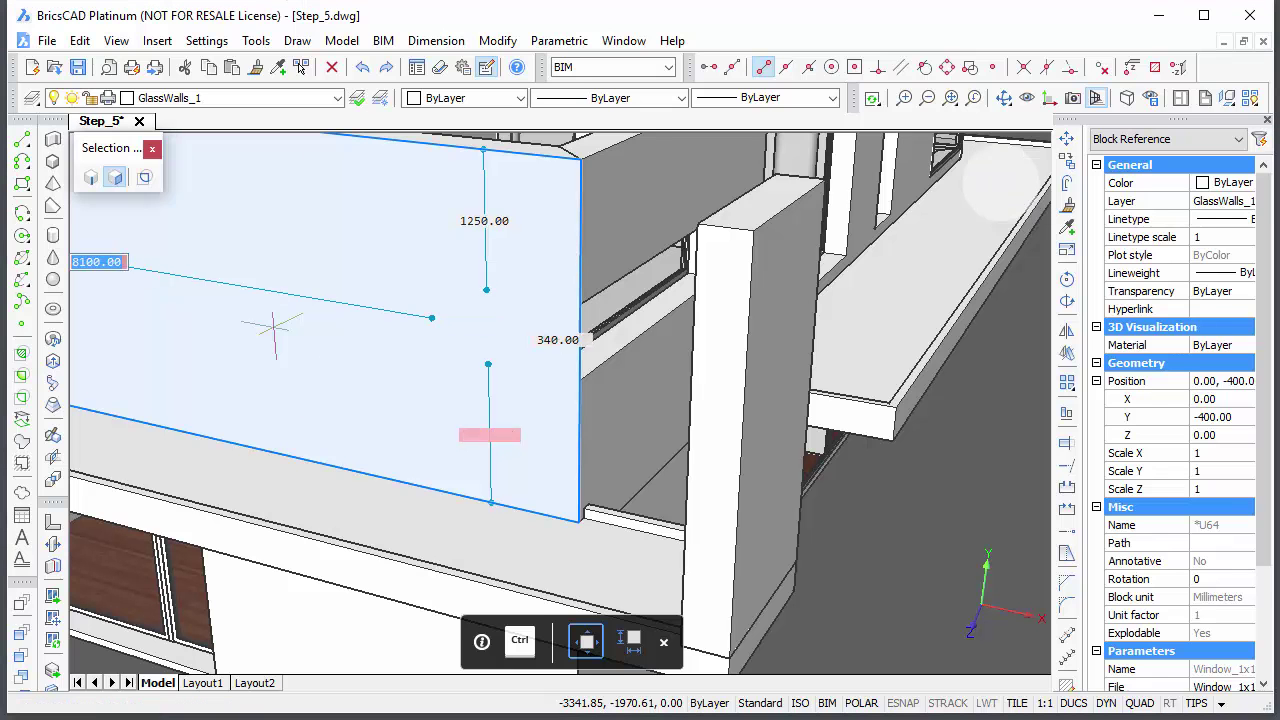
{"action": "middle_click_drag", "start_coordinate": [300, 455], "coordinate": [586, 337], "text": "shift"}
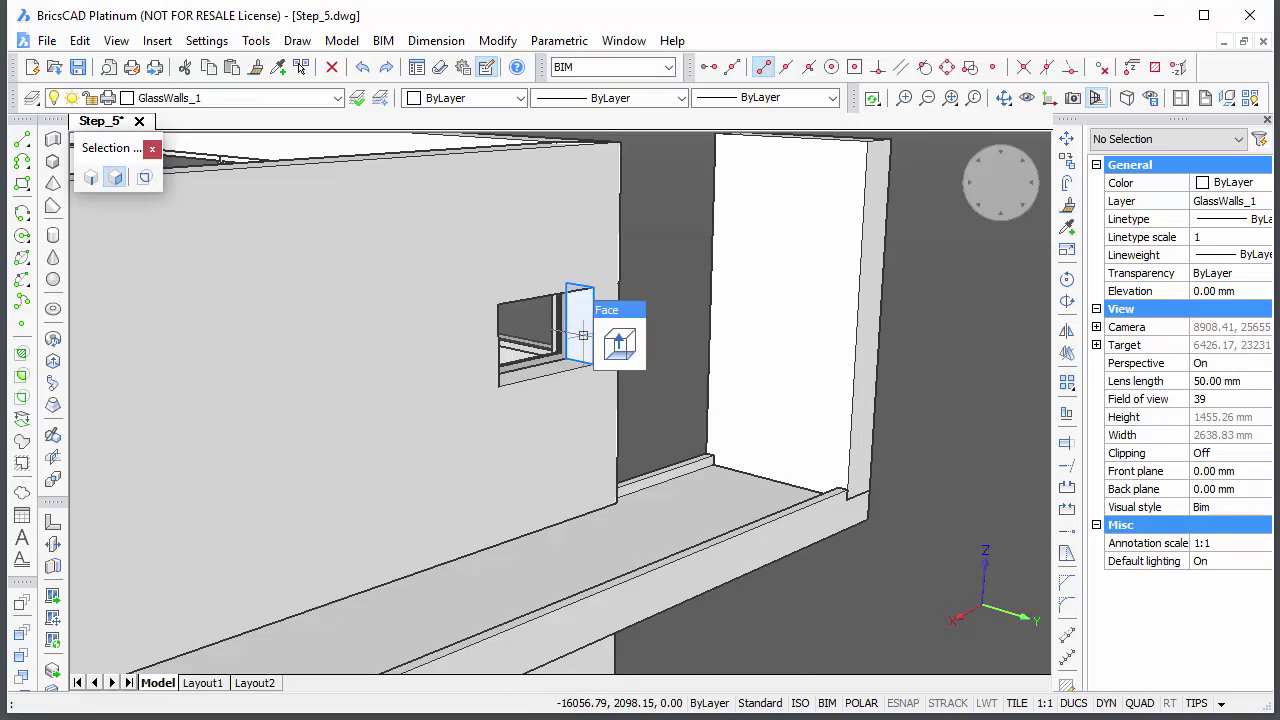
{"action": "left_click", "coordinate": [620, 342]}
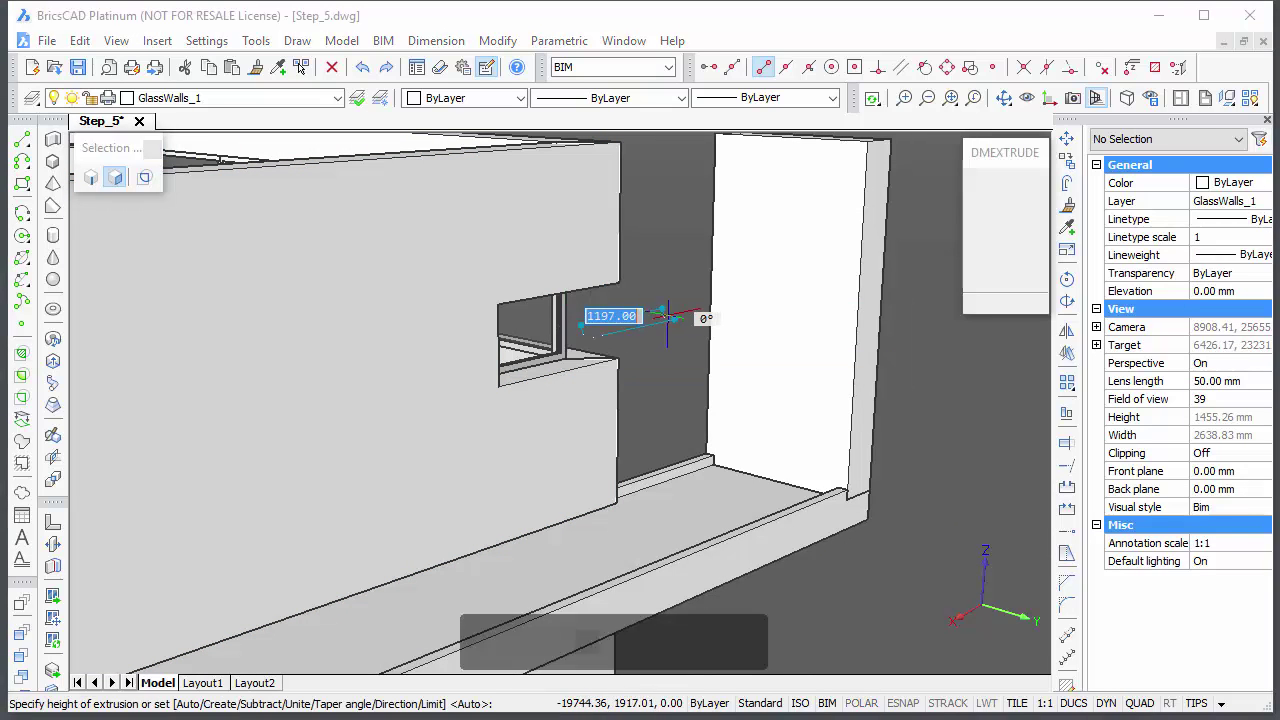
{"action": "key", "text": "Escape"}
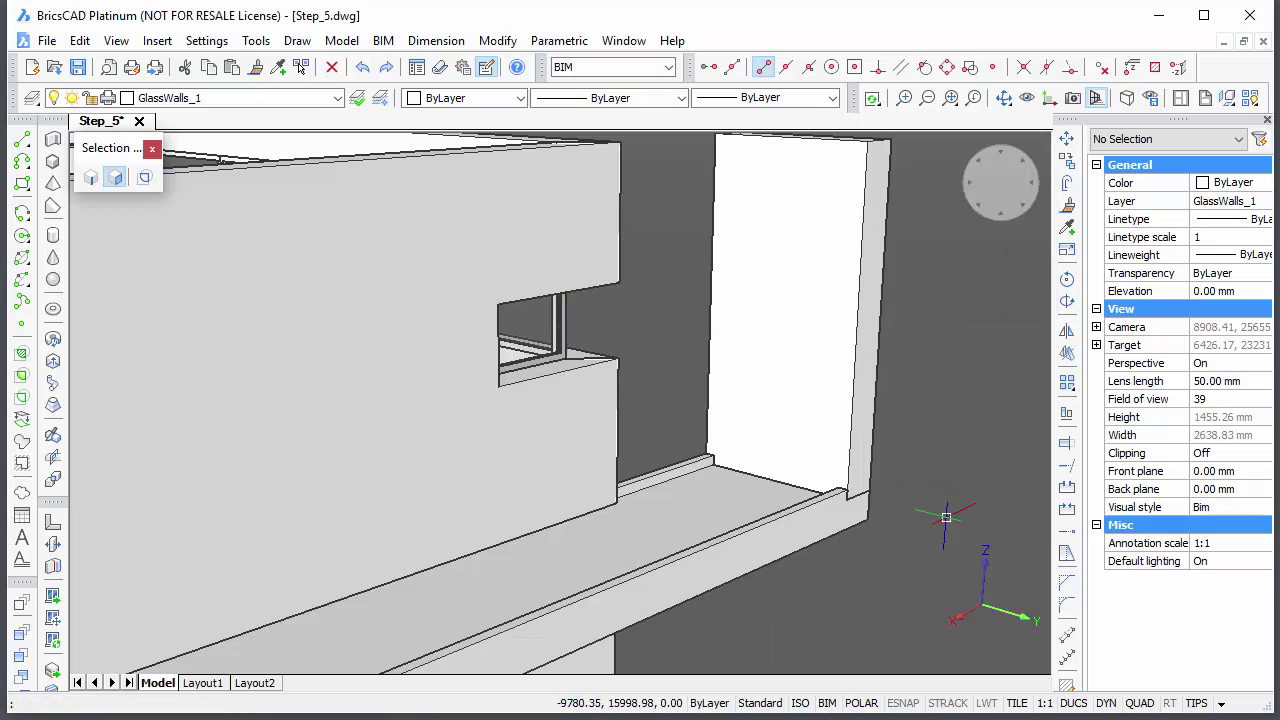
{"action": "middle_click_drag", "start_coordinate": [935, 527], "coordinate": [823, 534], "text": "shift"}
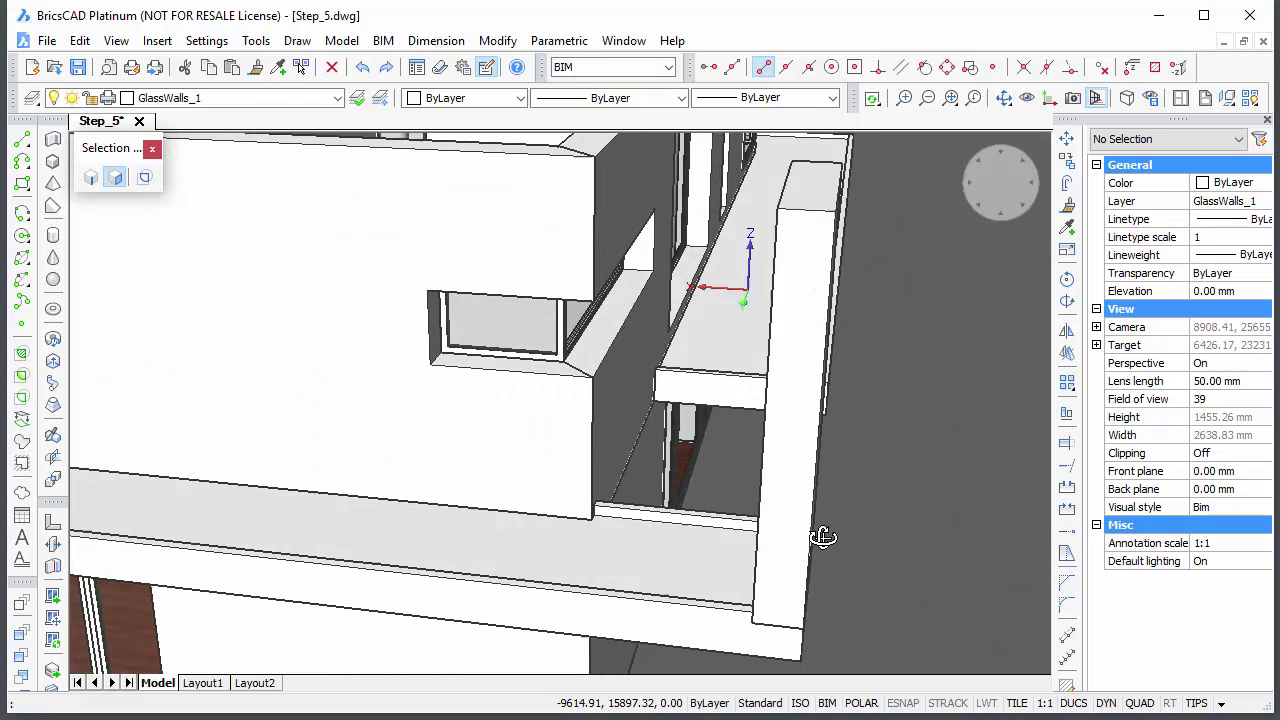
{"action": "middle_click_drag", "start_coordinate": [480, 408], "coordinate": [609, 413], "text": "shift"}
{"action": "scroll", "coordinate": [609, 413], "scroll_direction": "down", "scroll_amount": 5}
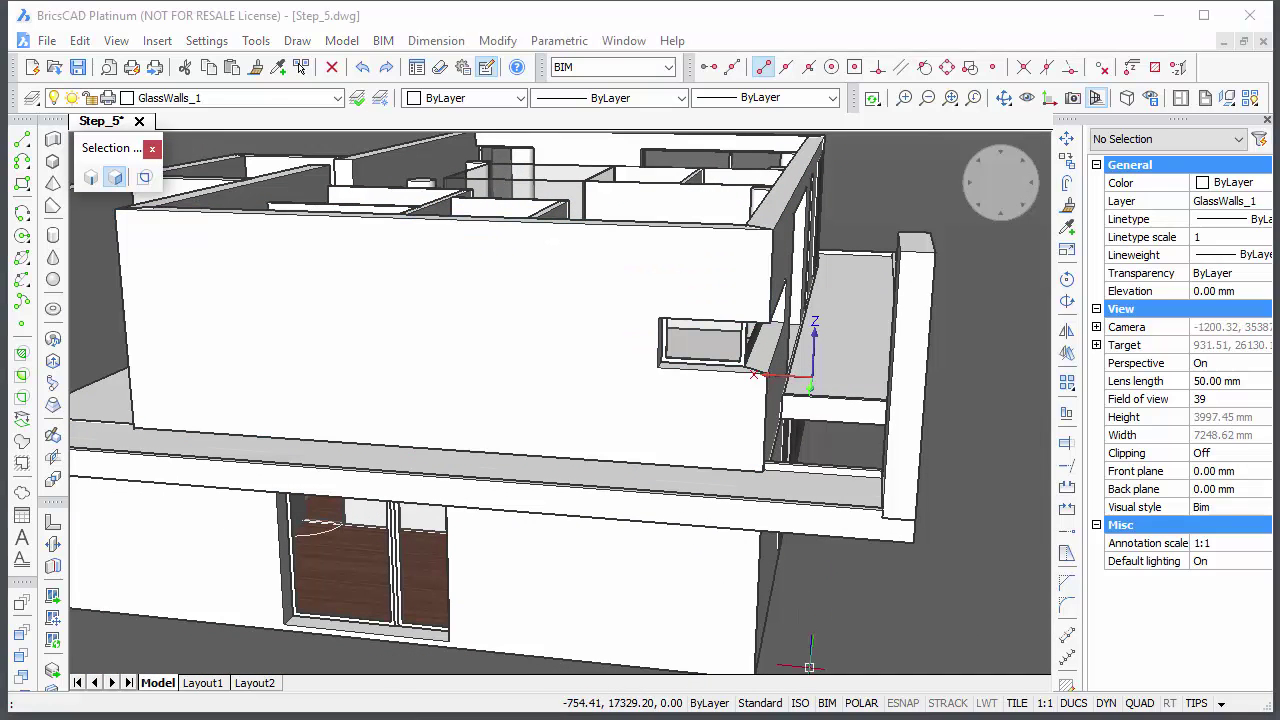
Copy the ground-floor glass door at 1800 wide, 4100 from the small window and 200 up
{"action": "left_click", "coordinate": [420, 598]}
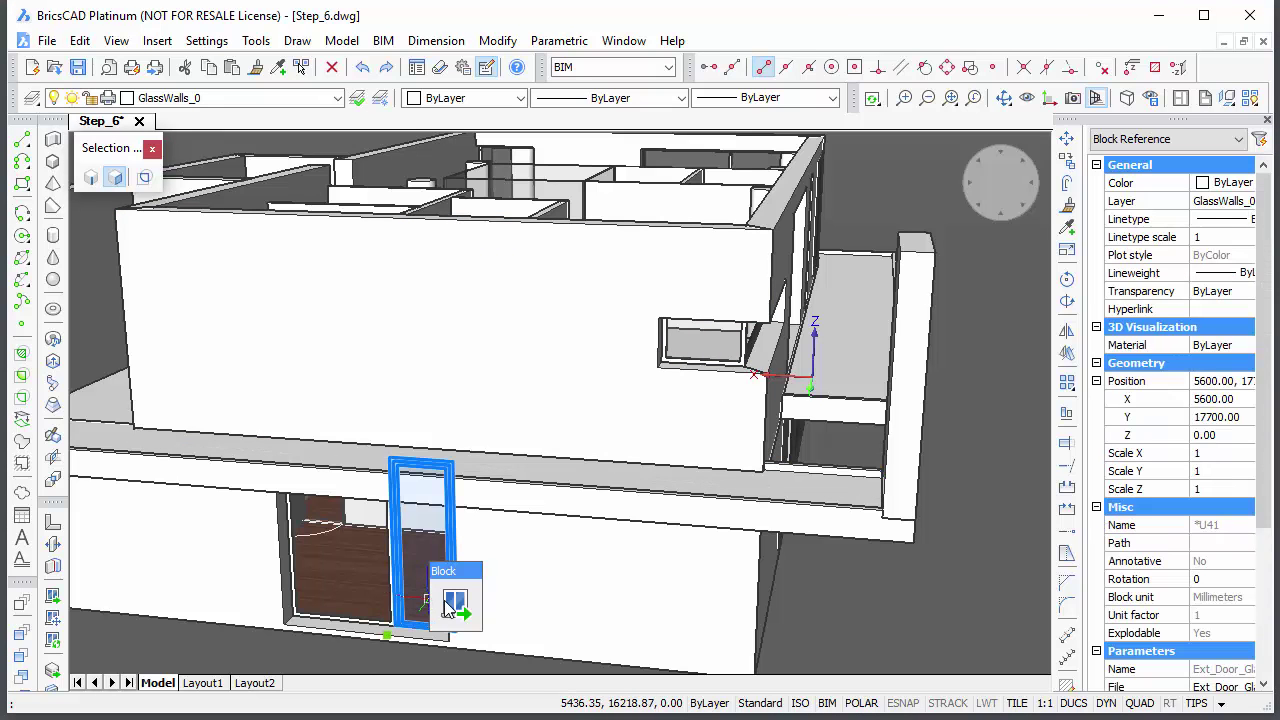
{"action": "left_click", "coordinate": [452, 602]}
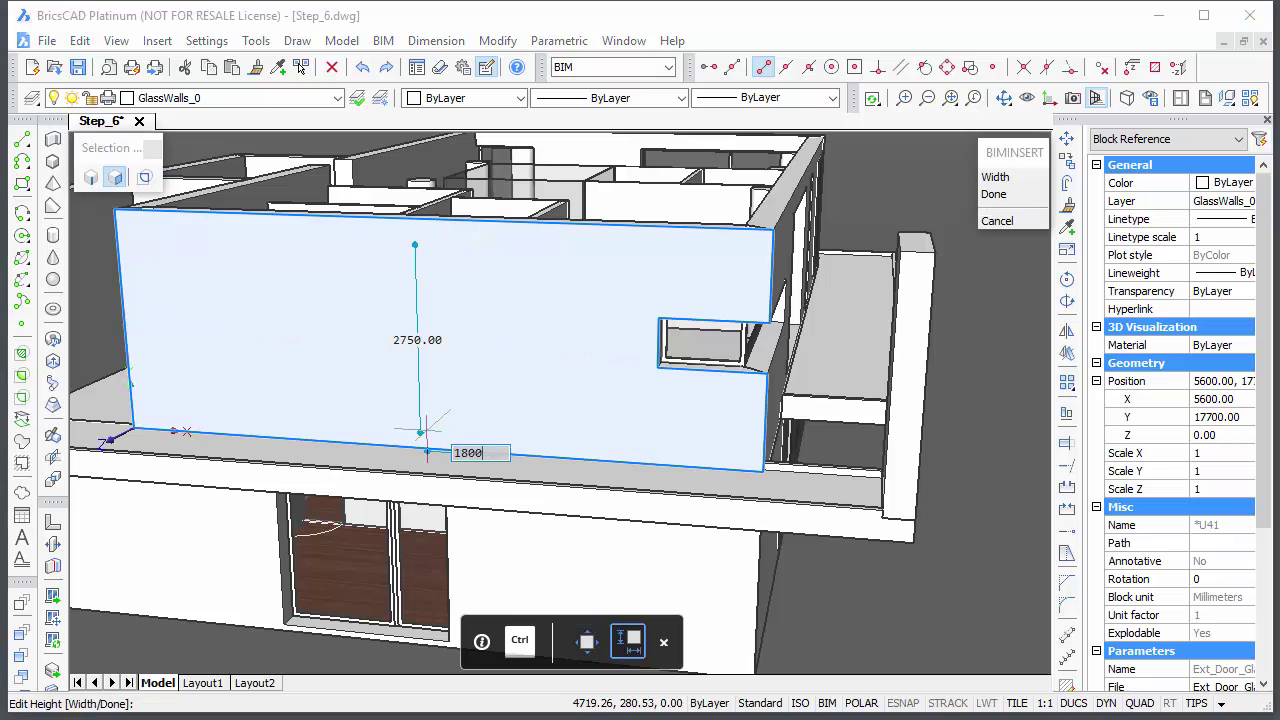
{"action": "key", "text": "Tab"}
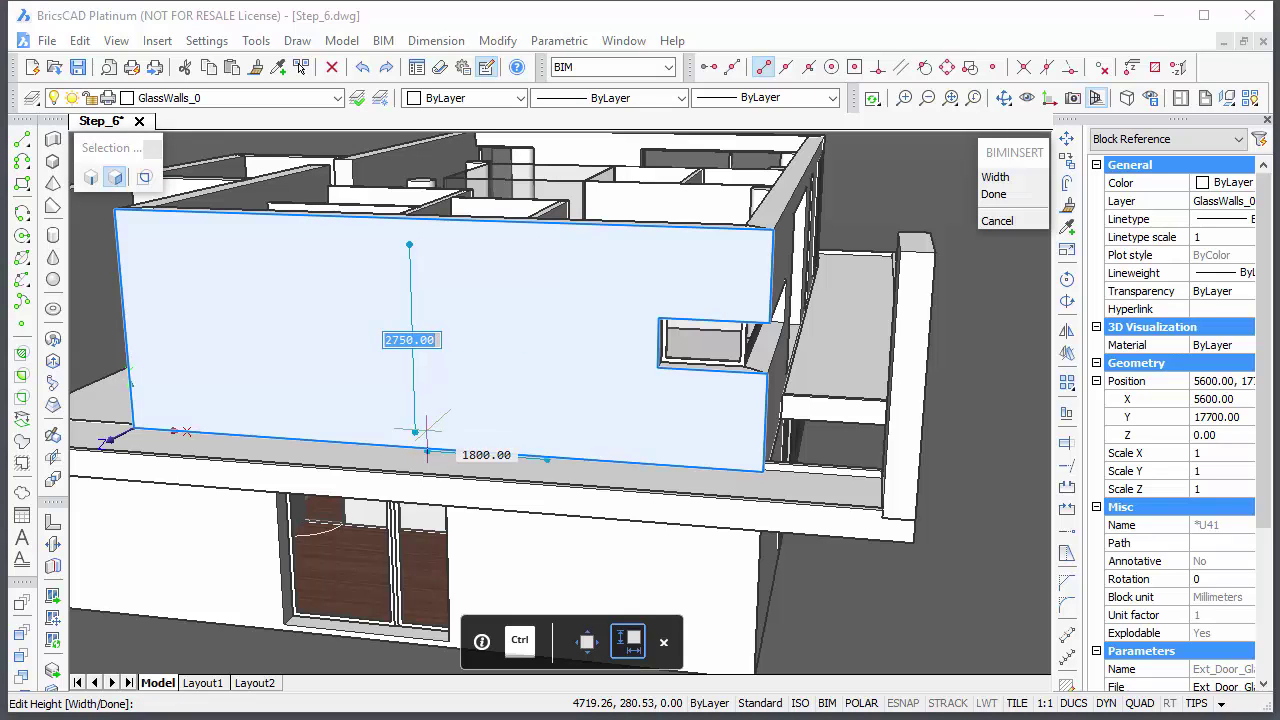
{"action": "key", "text": "Return"}
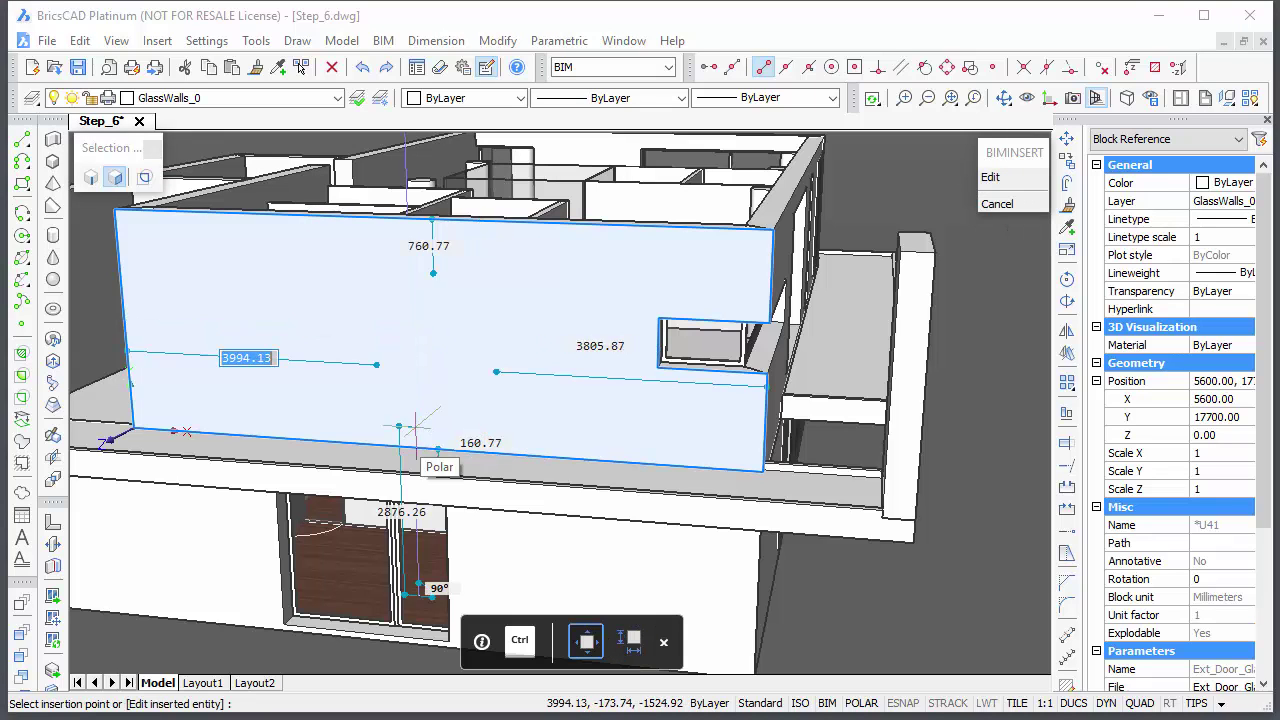
{"action": "key", "text": "Tab"}
{"action": "key", "text": "Tab"}
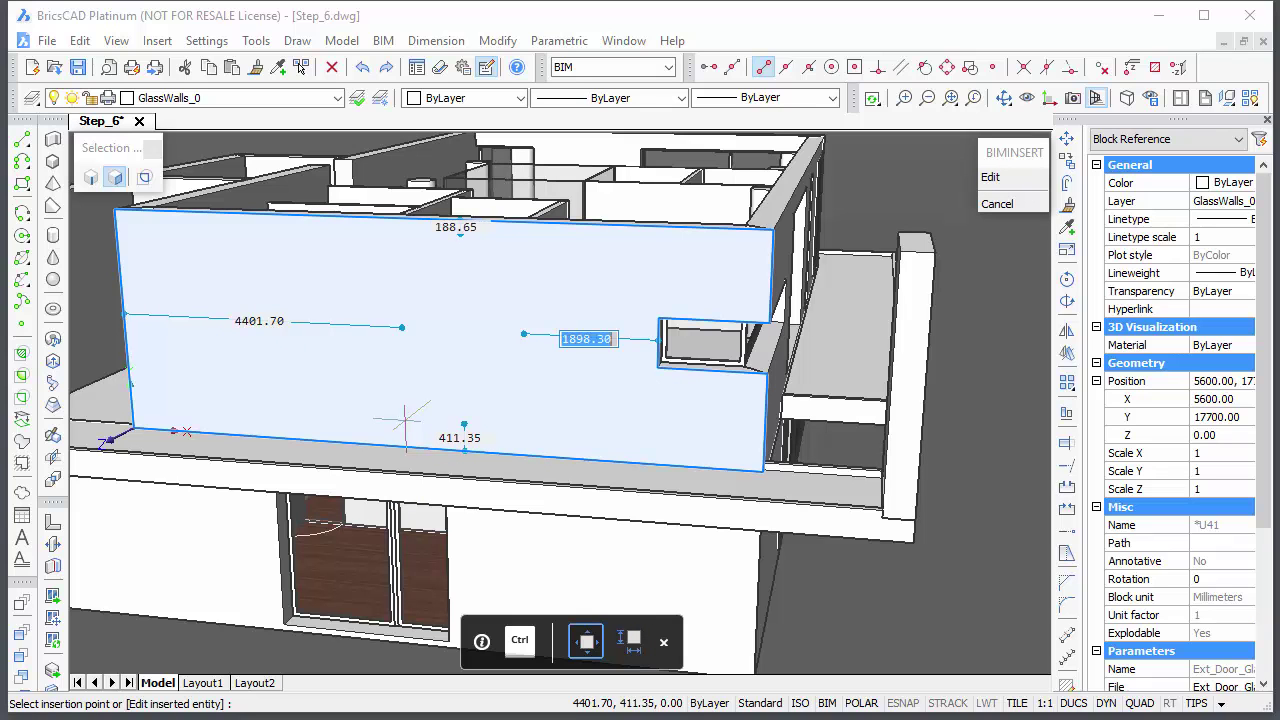
{"action": "type", "text": "41"}
{"action": "key", "text": "Tab"}
{"action": "type", "text": "2"}
{"action": "key", "text": "Tab"}
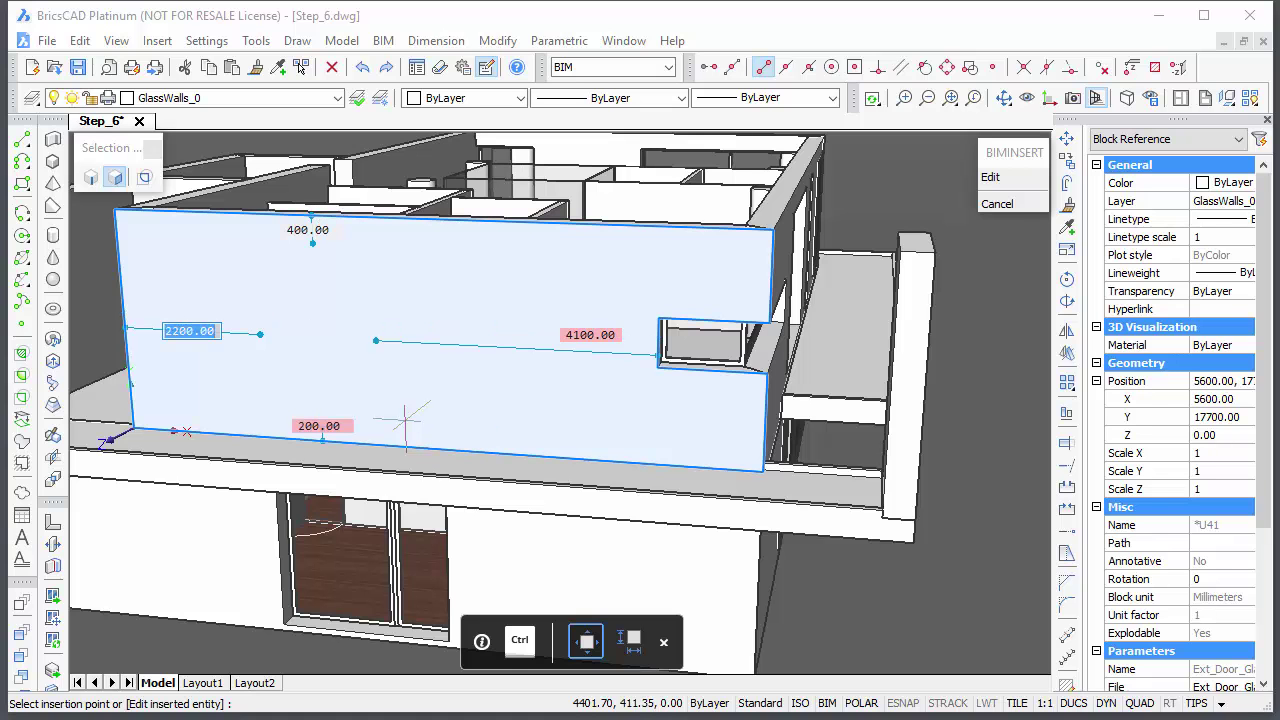
{"action": "key", "text": "Return"}
{"action": "middle_click_drag", "start_coordinate": [200, 392], "coordinate": [271, 394], "text": "shift"}
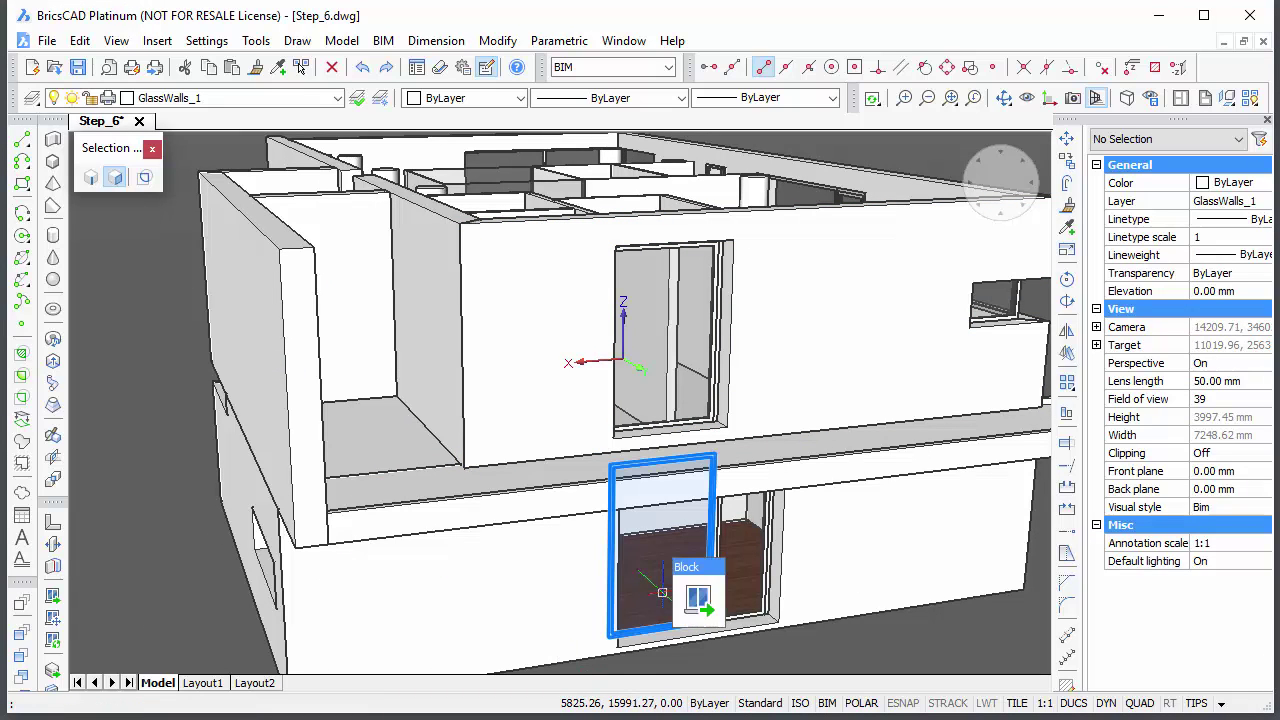
Insert another window copy resized to 1000 wide, 400 from the wall end and 200 above the base
{"action": "left_click", "coordinate": [698, 600]}
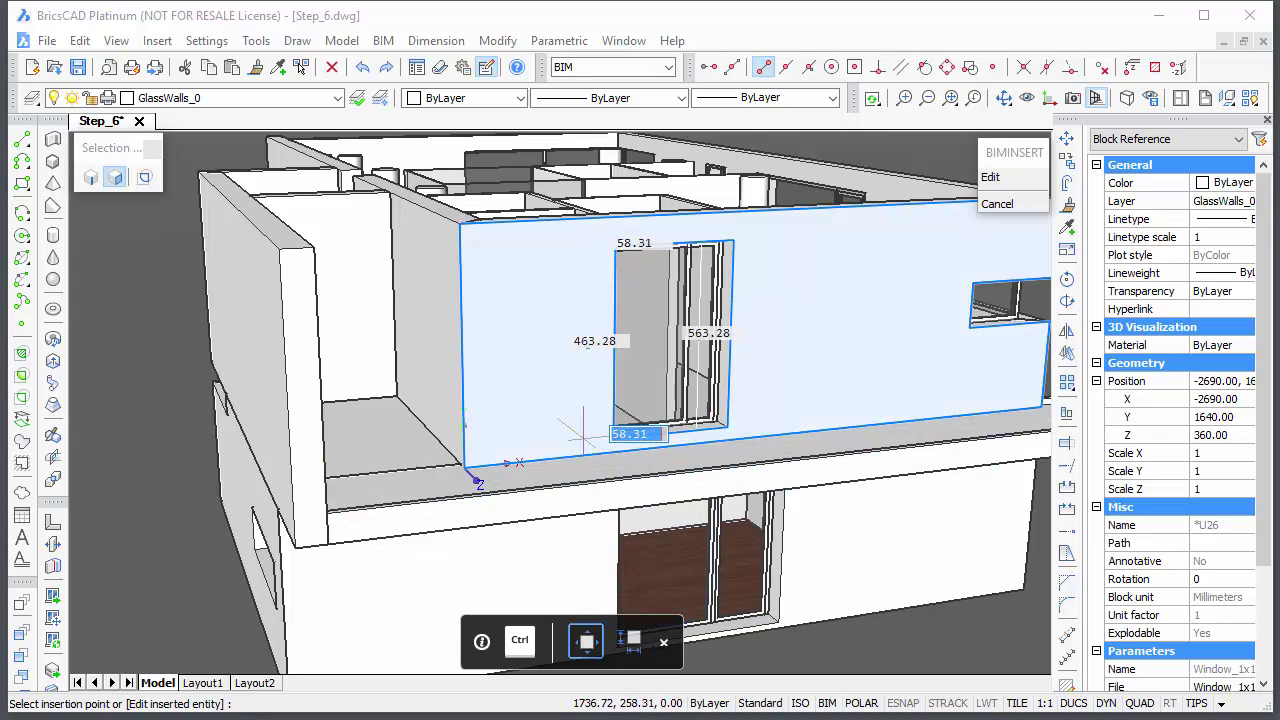
{"action": "key", "text": "ctrl"}
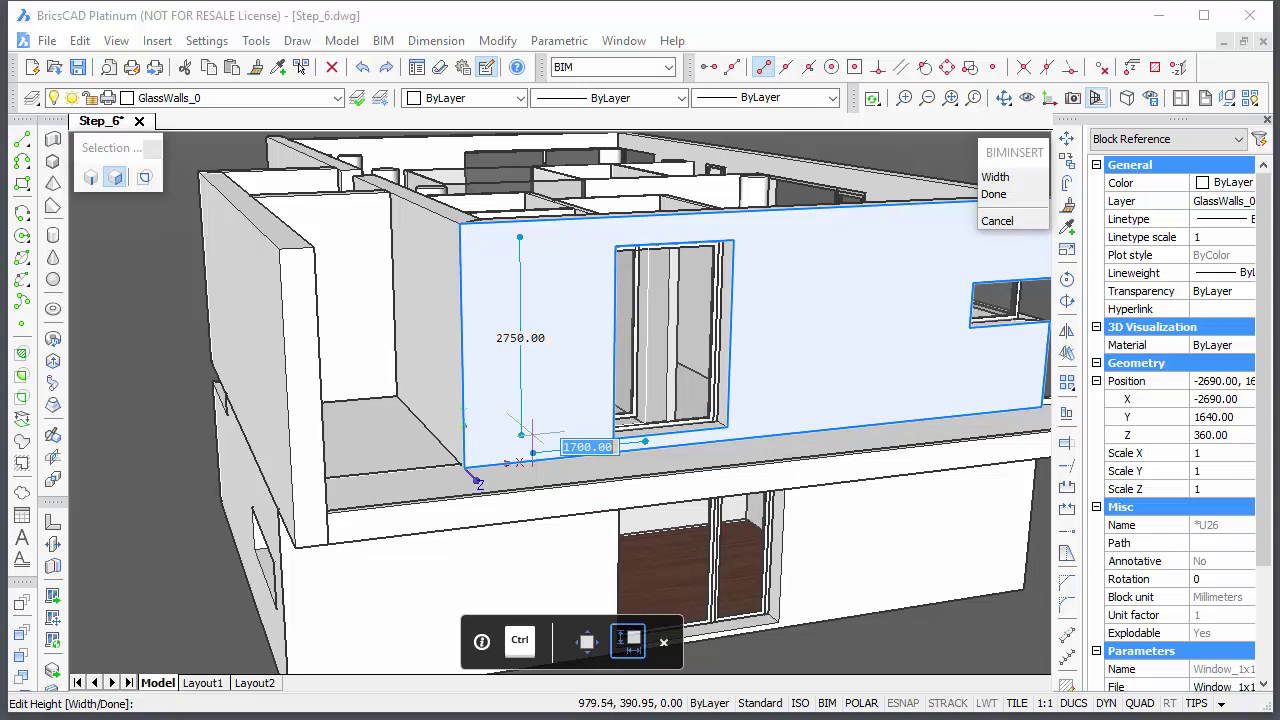
{"action": "type", "text": "1000"}
{"action": "key", "text": "Tab"}
{"action": "key", "text": "ctrl"}
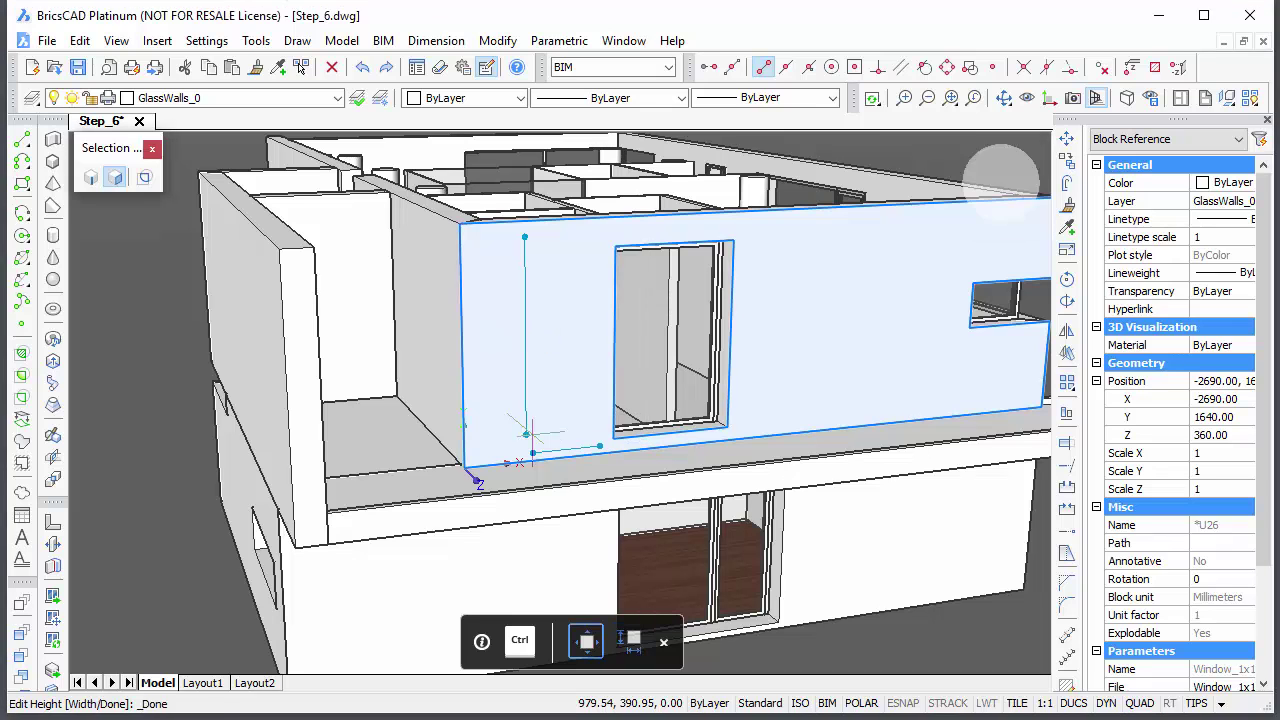
{"action": "type", "text": "400.00"}
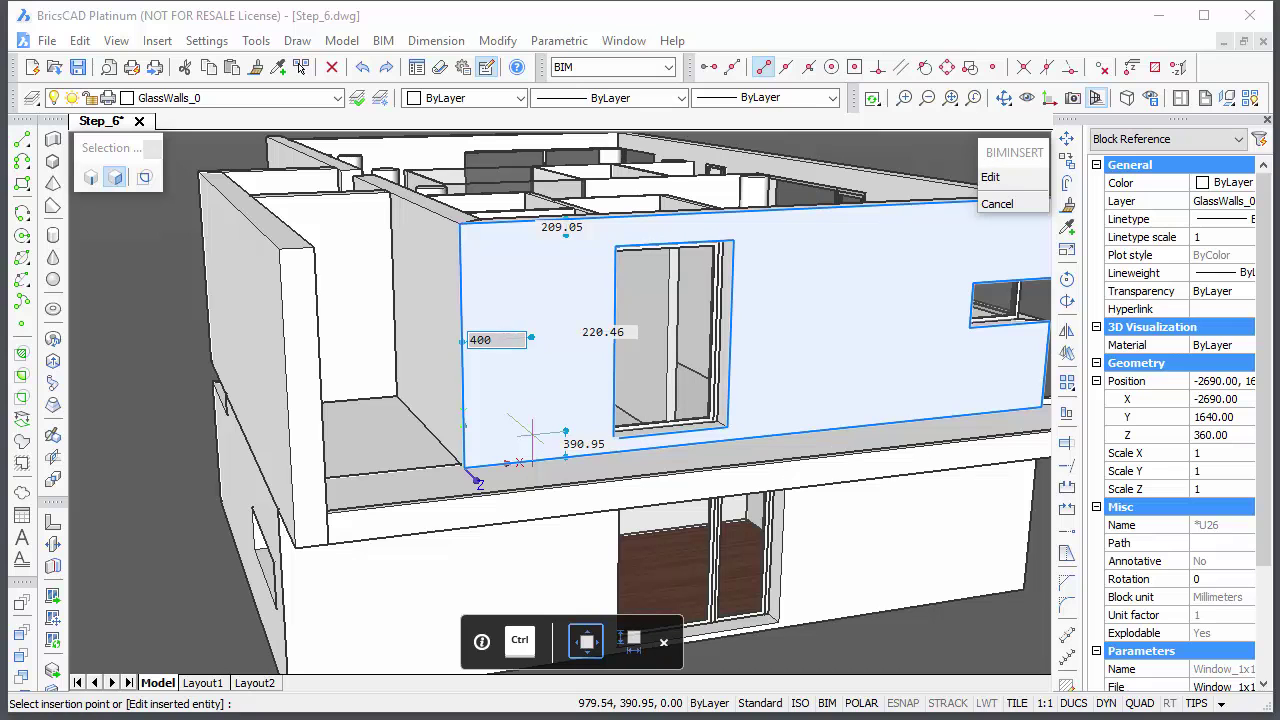
{"action": "key", "text": "Tab"}
{"action": "type", "text": "2"}
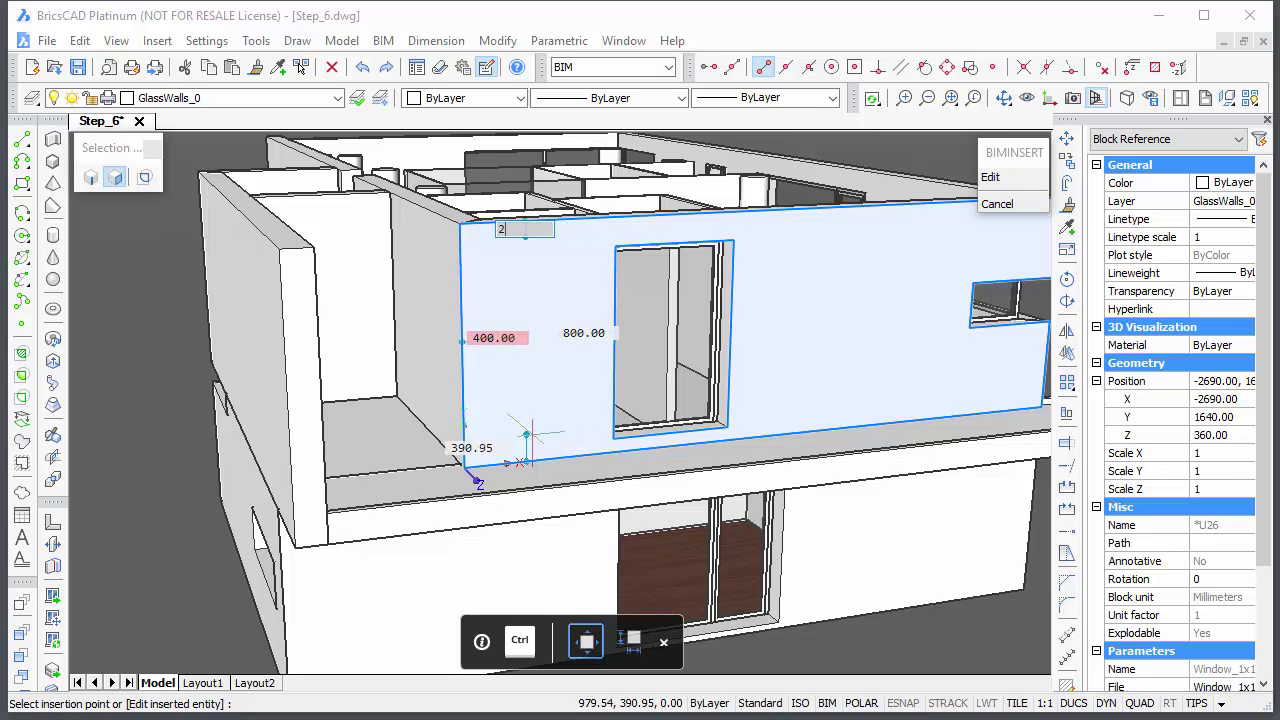
{"action": "key", "text": "Tab"}
{"action": "type", "text": "0"}
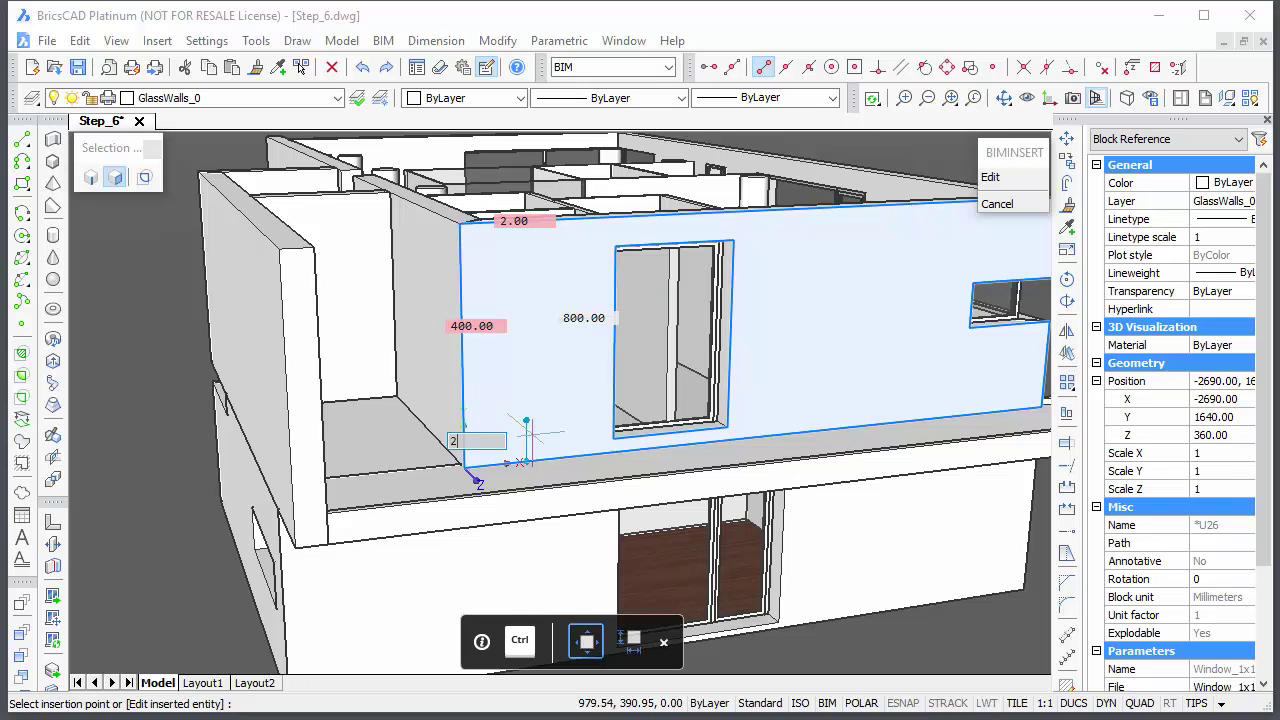
{"action": "type", "text": "0.0"}
{"action": "key", "text": "Tab"}
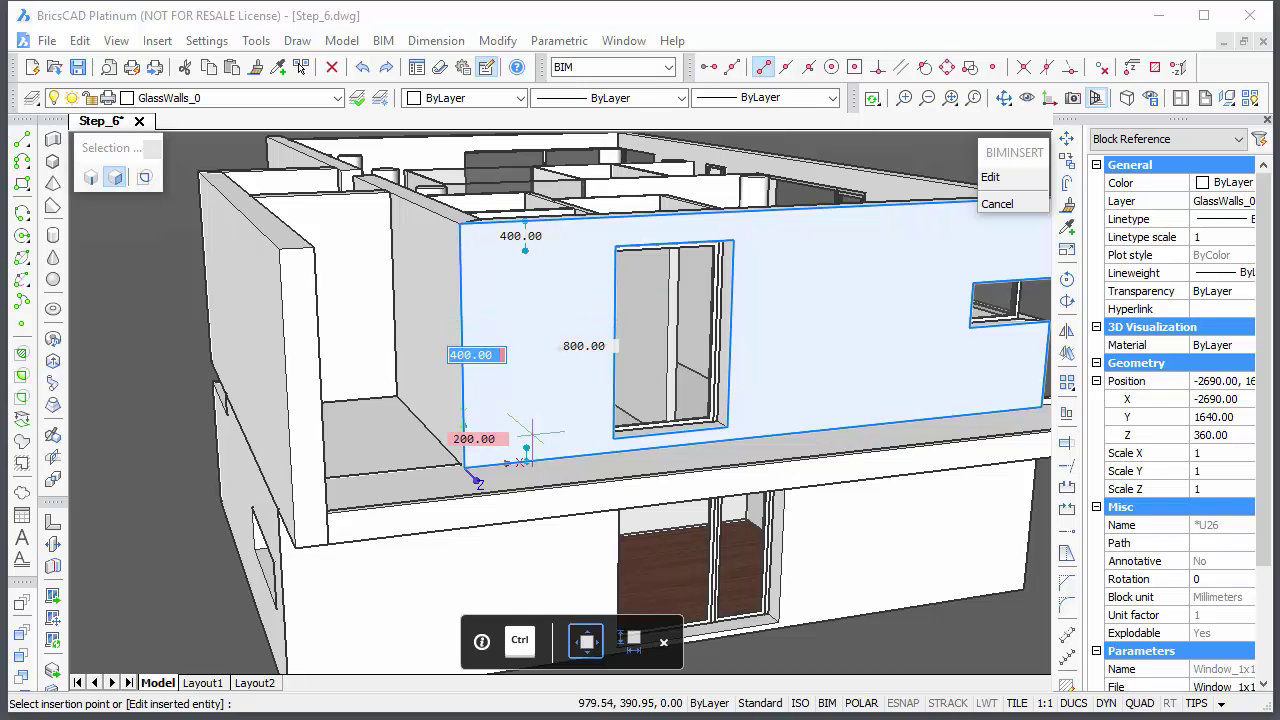
{"action": "key", "text": "Return"}
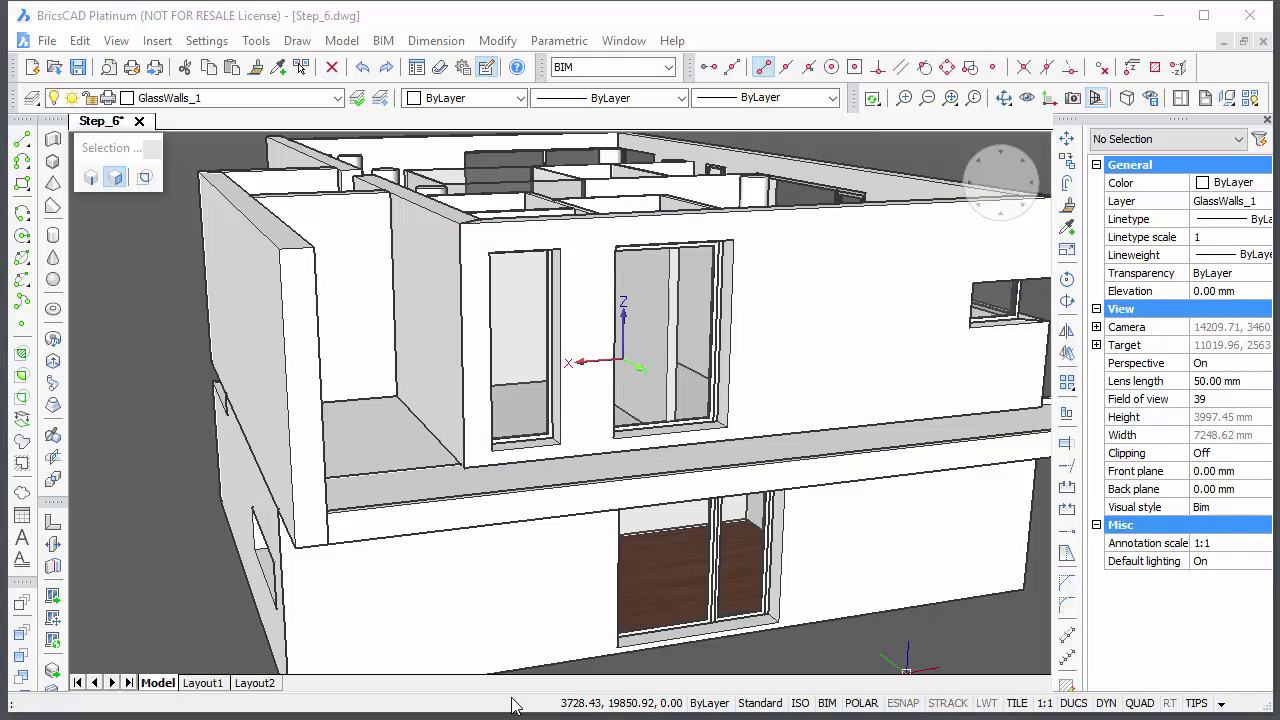
Isolate the six selected walls and enable picking of individual solid faces
{"action": "middle_click_drag", "start_coordinate": [820, 314], "coordinate": [650, 260], "text": "shift"}
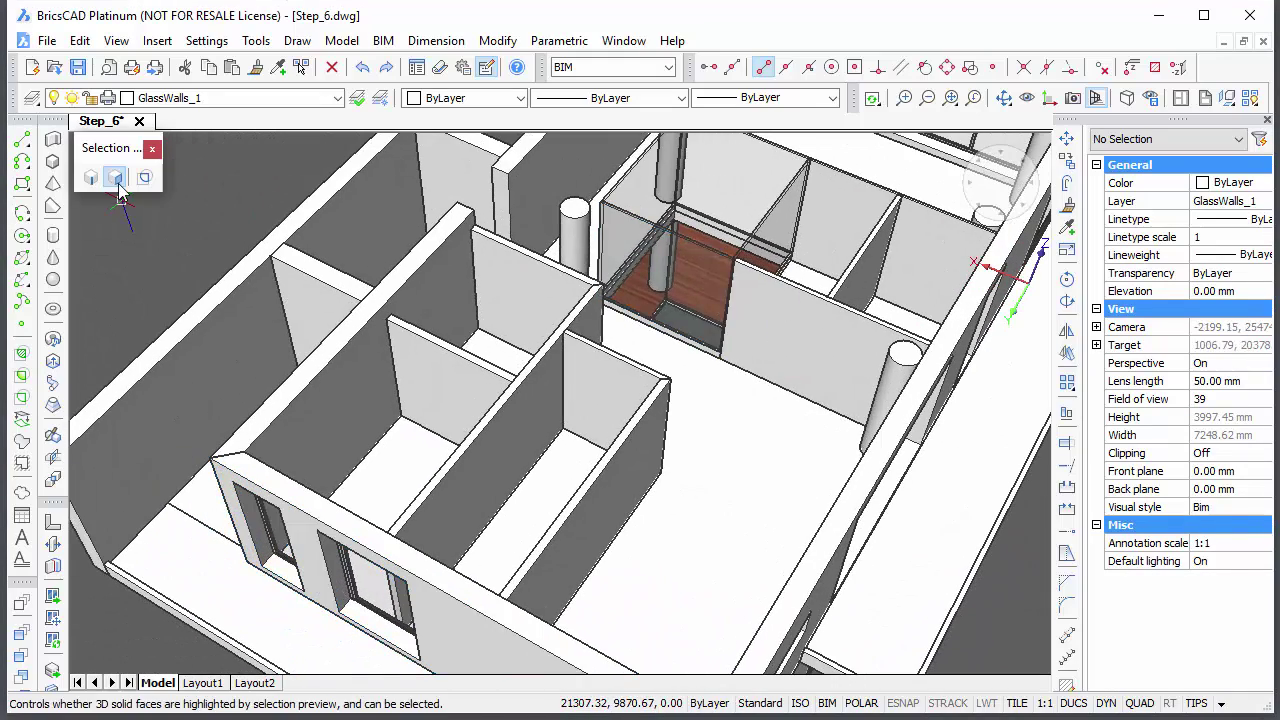
{"action": "left_click", "coordinate": [282, 505]}
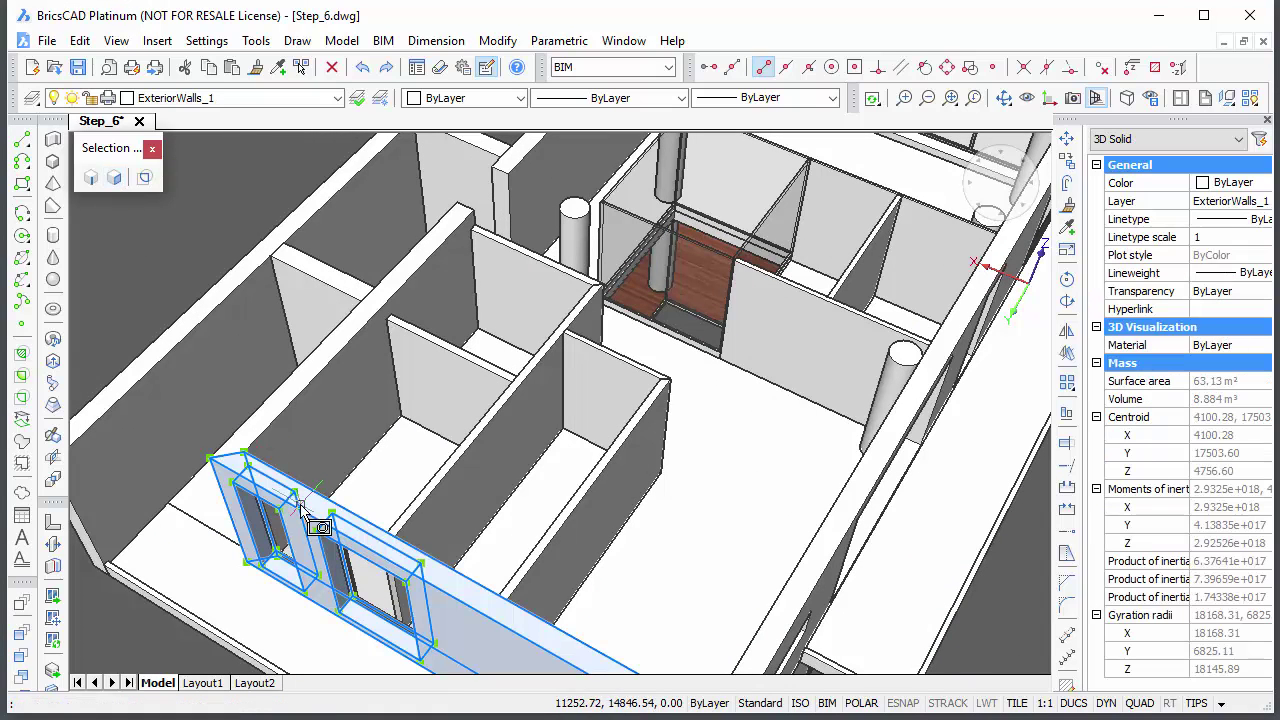
{"action": "left_click", "coordinate": [355, 408]}
{"action": "left_click", "coordinate": [448, 395]}
{"action": "left_click", "coordinate": [540, 318]}
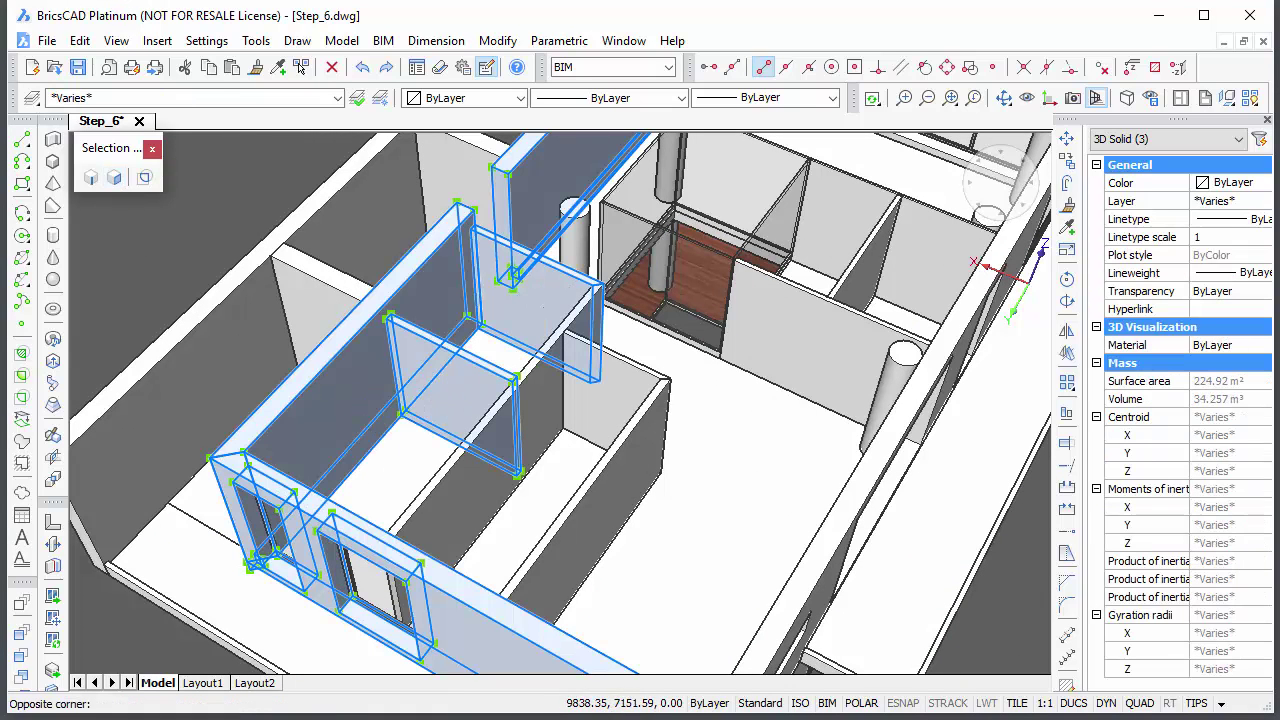
{"action": "left_click", "coordinate": [473, 490]}
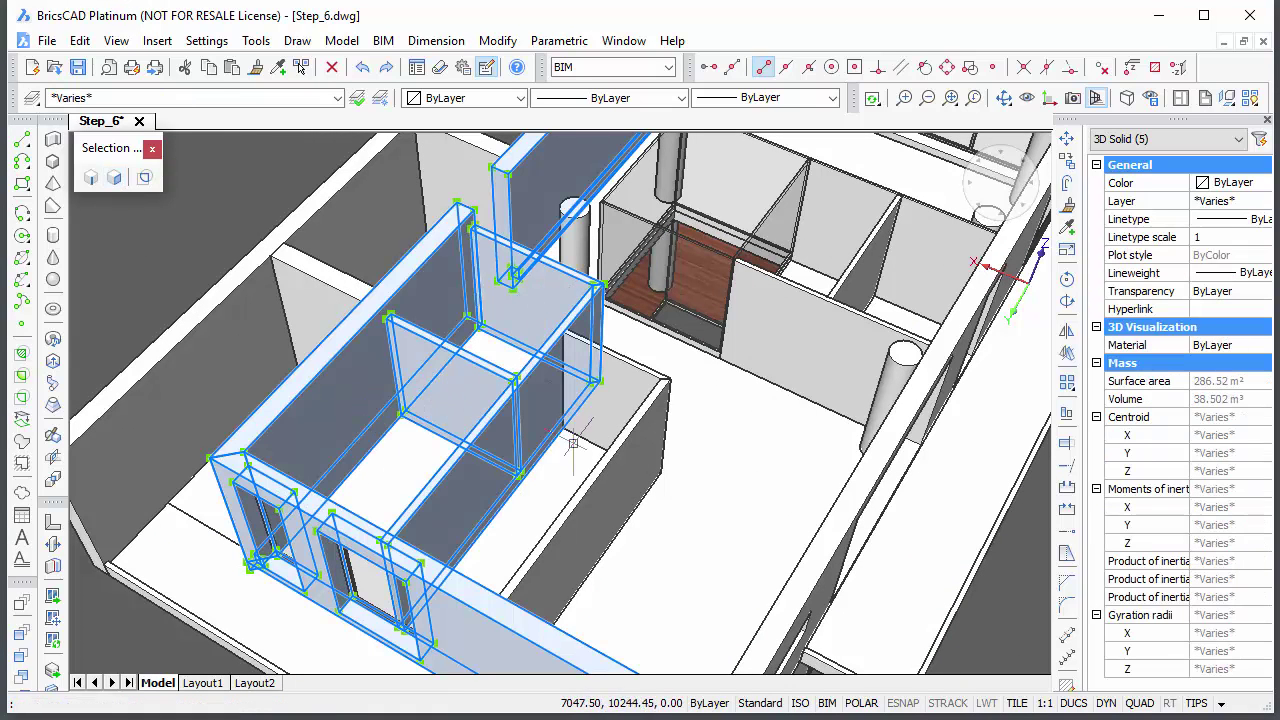
{"action": "left_click", "coordinate": [612, 486]}
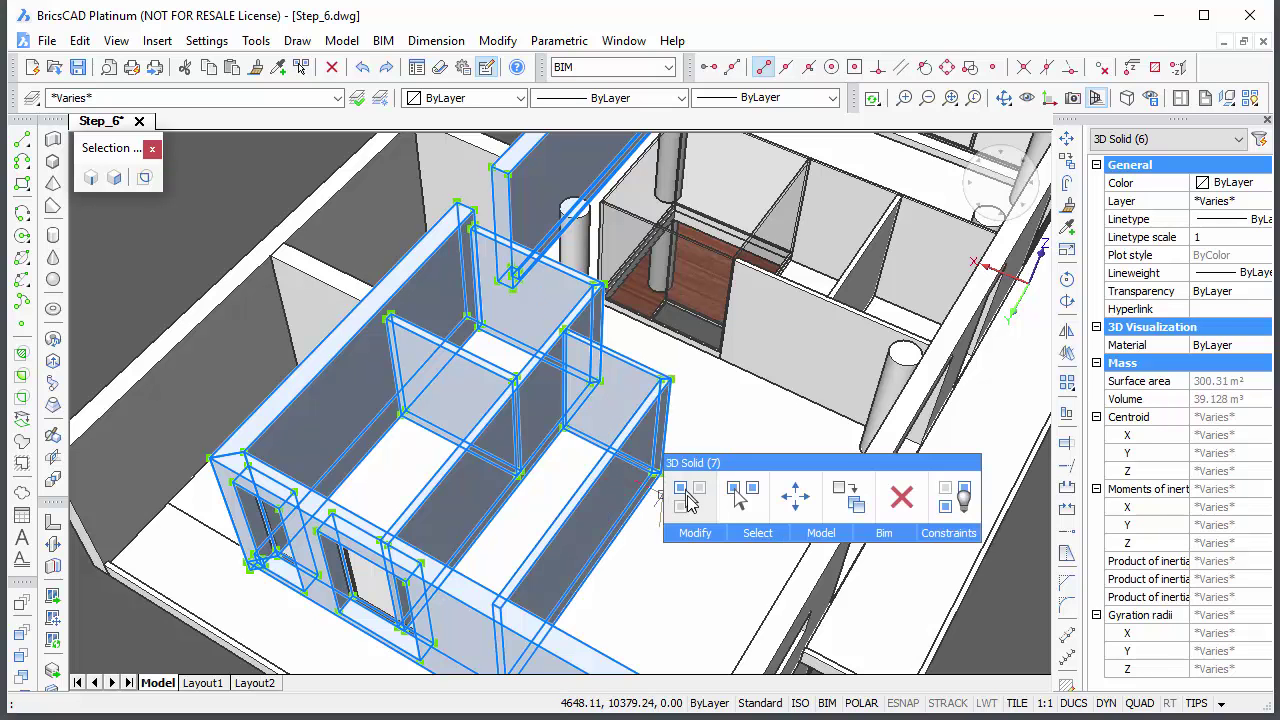
{"action": "left_click", "coordinate": [688, 500]}
{"action": "left_click", "coordinate": [114, 177]}
Drag two partition wall faces by 1650 and 2950, then show all hidden entities
{"action": "middle_click_drag", "start_coordinate": [391, 443], "coordinate": [588, 430], "text": "shift"}
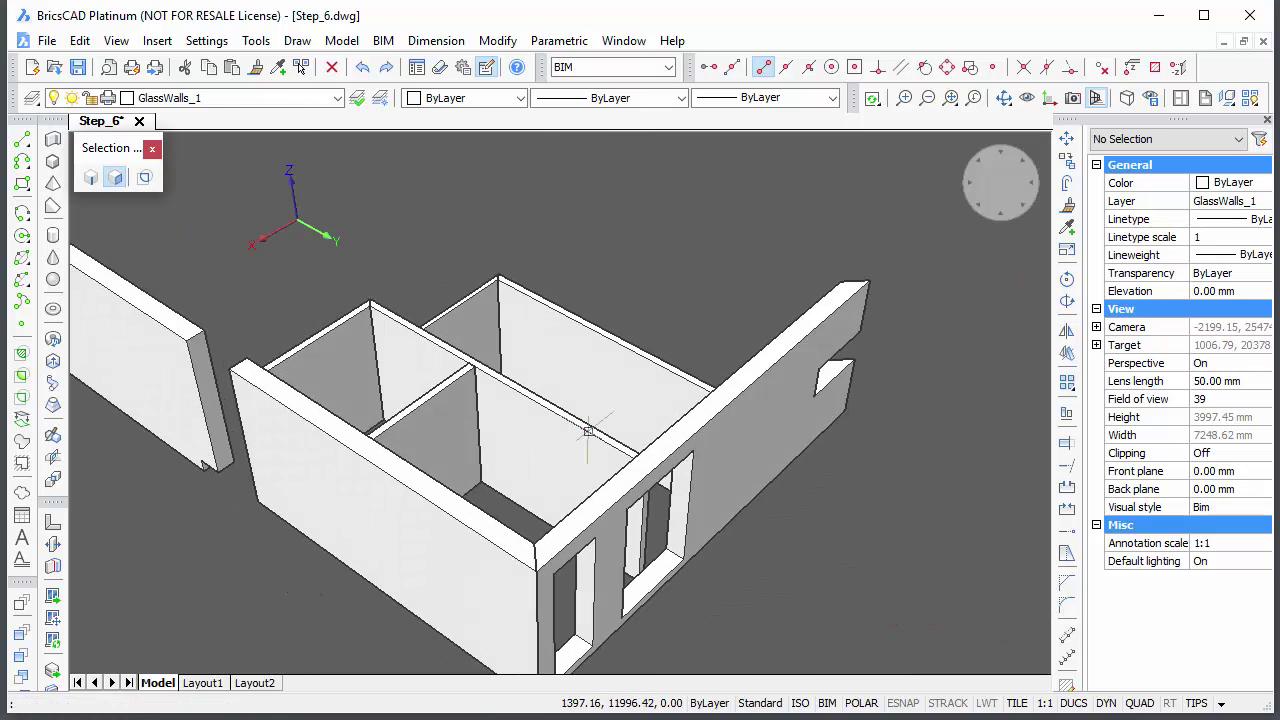
{"action": "mouse_move", "coordinate": [575, 426]}
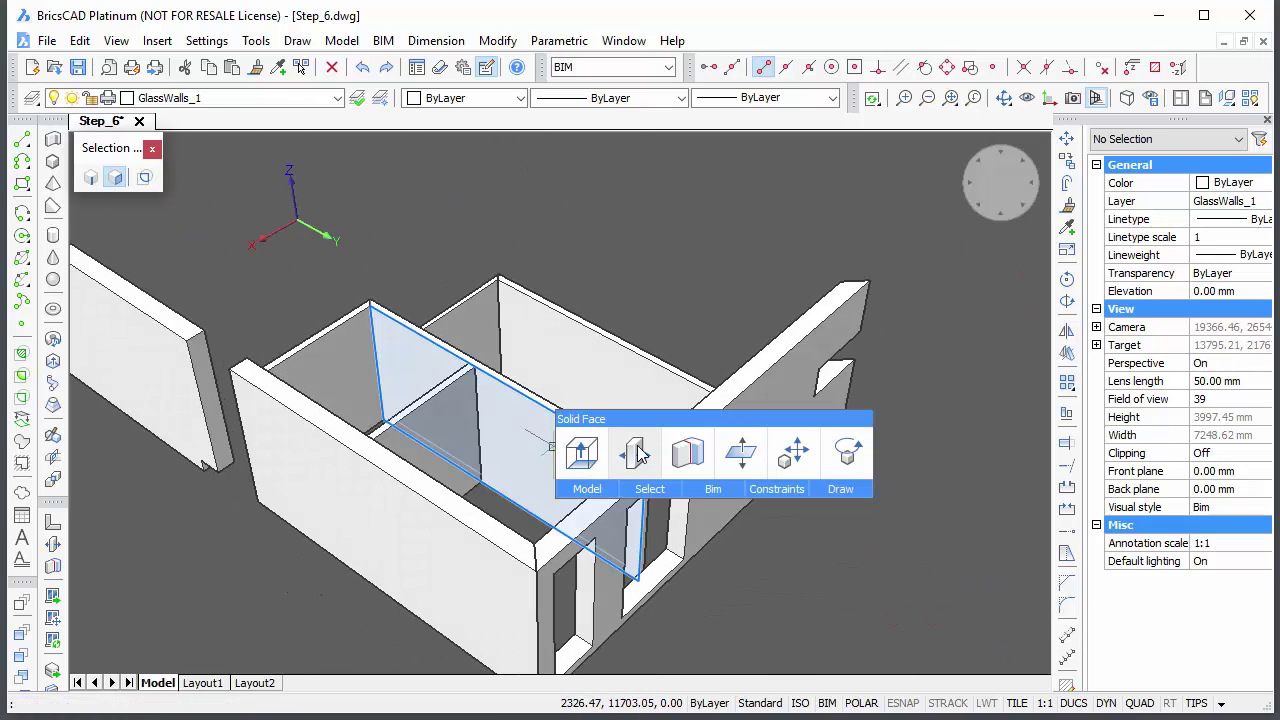
{"action": "left_click", "coordinate": [638, 453]}
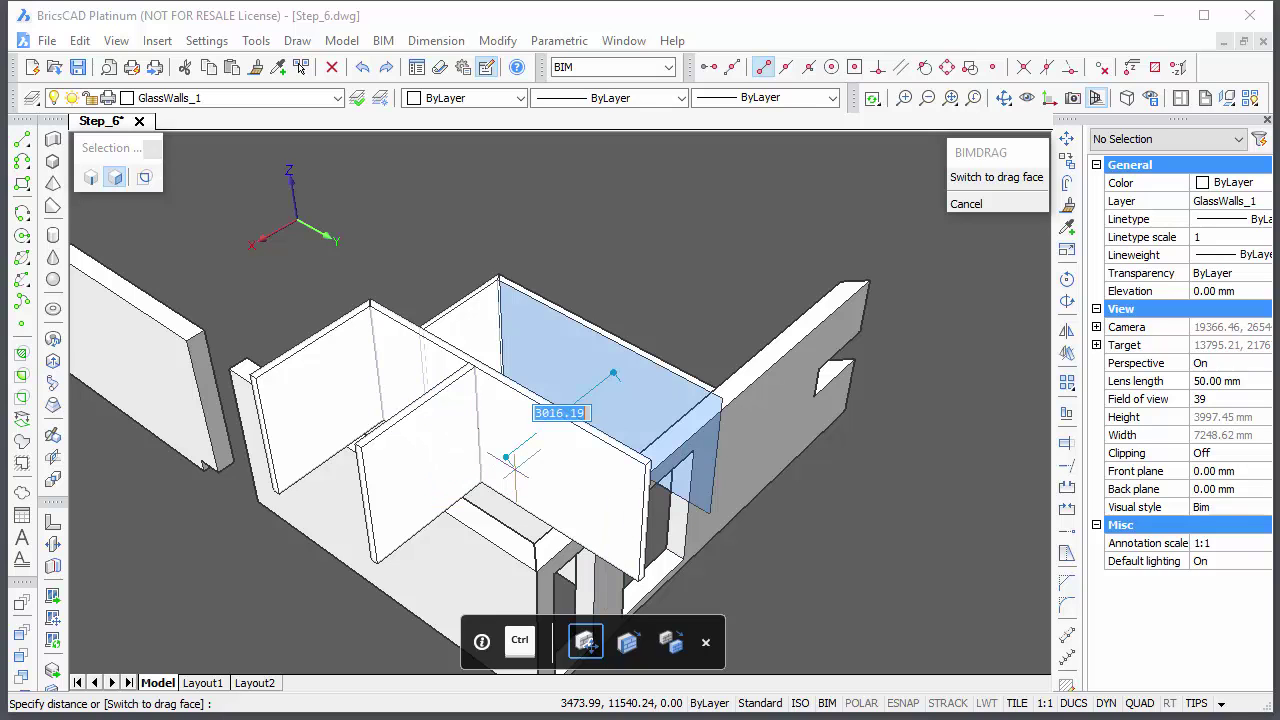
{"action": "type", "text": "1650"}
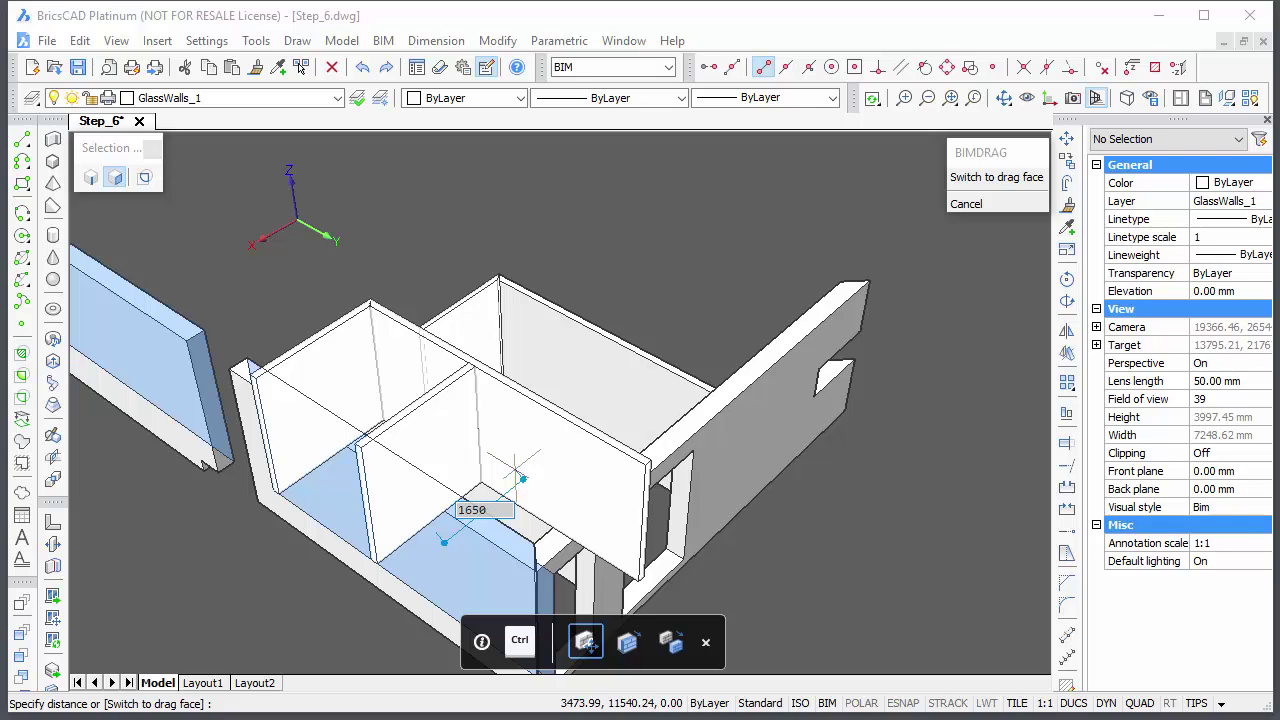
{"action": "key", "text": "Return"}
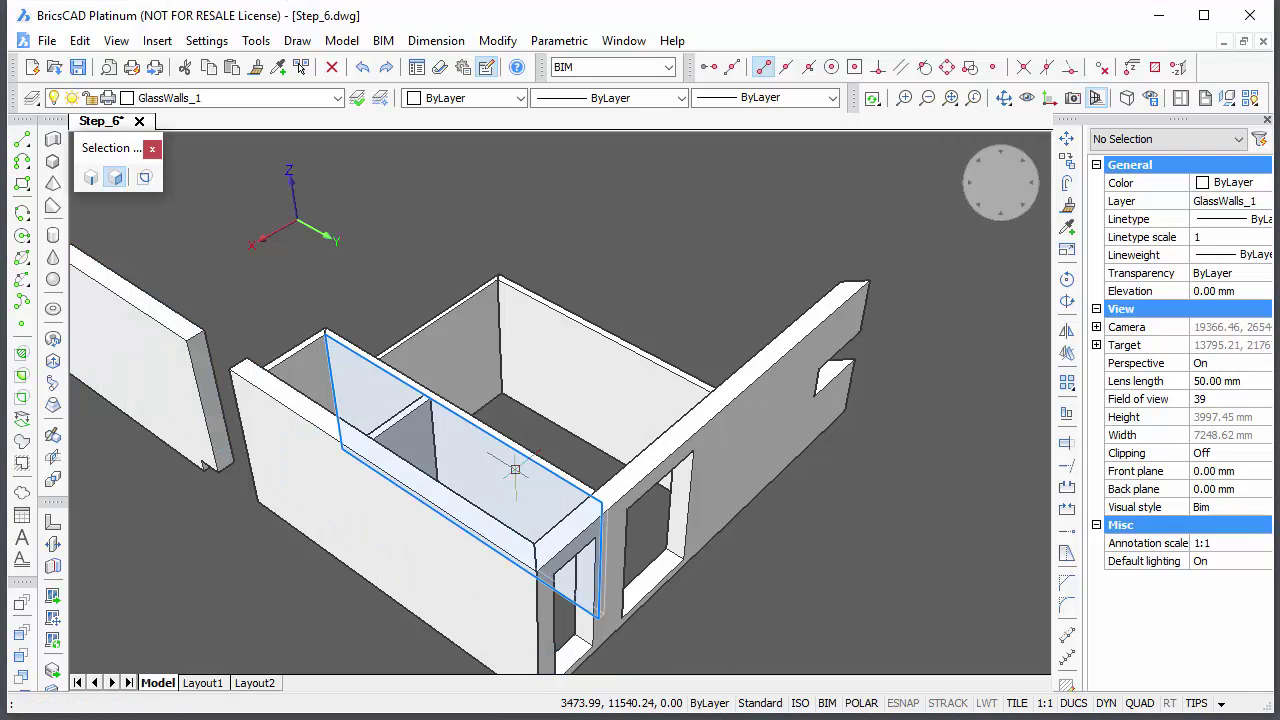
{"action": "left_click", "coordinate": [571, 392]}
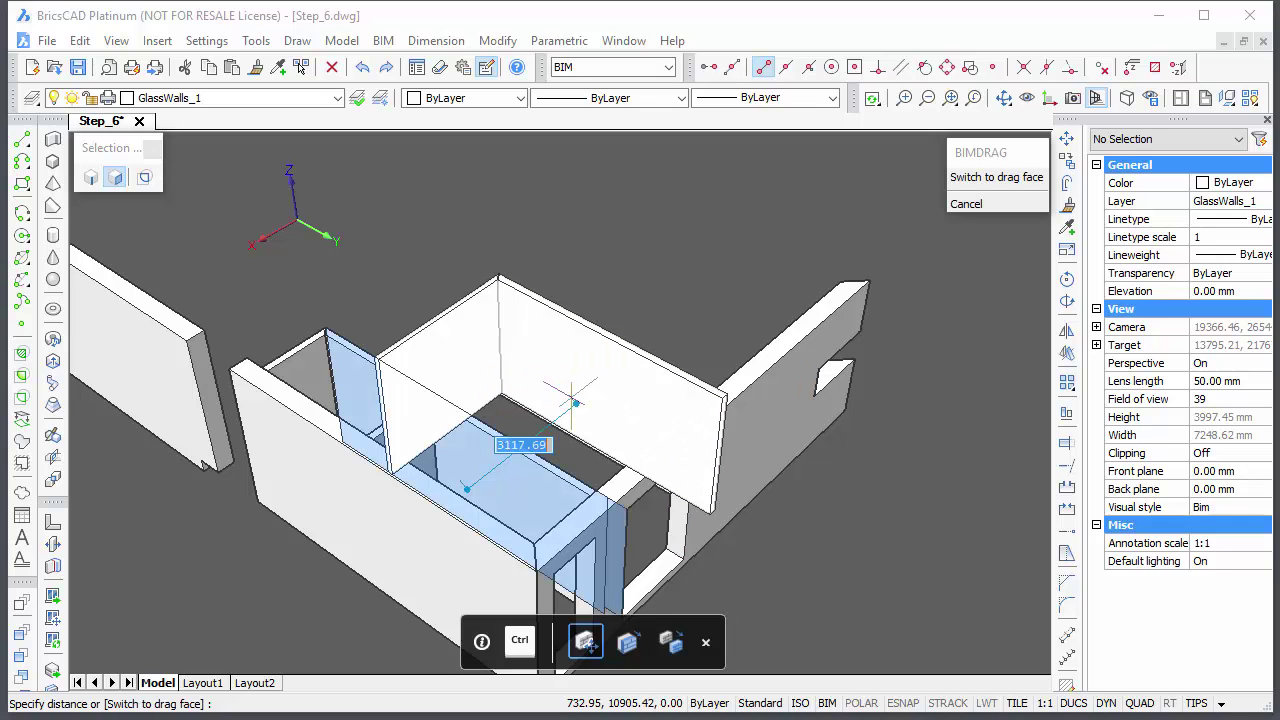
{"action": "type", "text": "2950"}
{"action": "key", "text": "Return"}
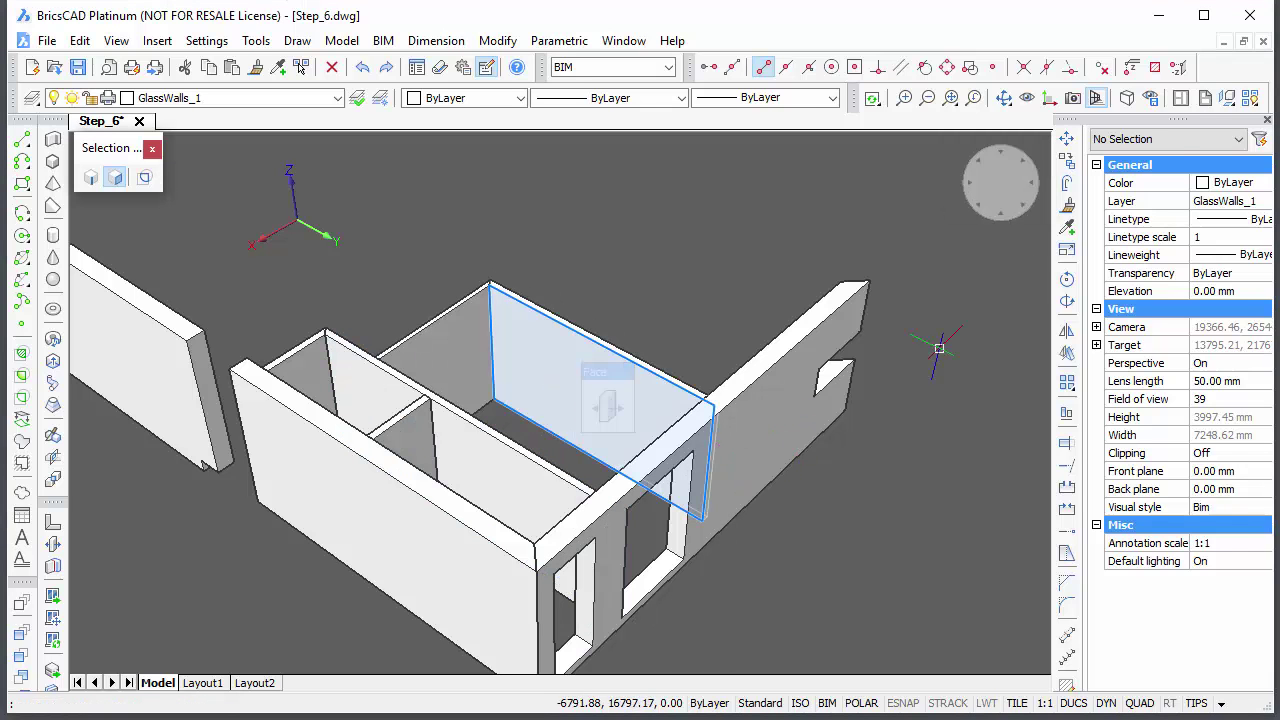
{"action": "left_click", "coordinate": [1253, 99]}
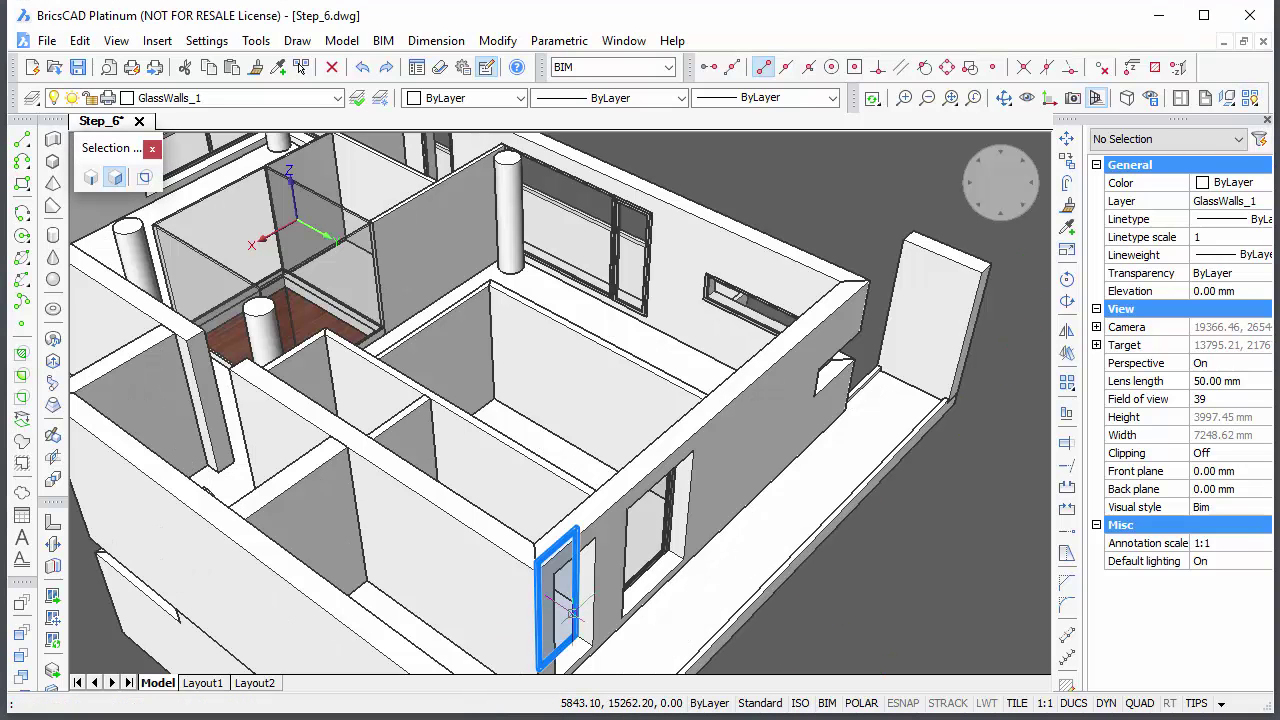
Insert a 2150-high window copy into the upper-floor side wall, 200 above the base, zero side offset
{"action": "mouse_move", "coordinate": [605, 620]}
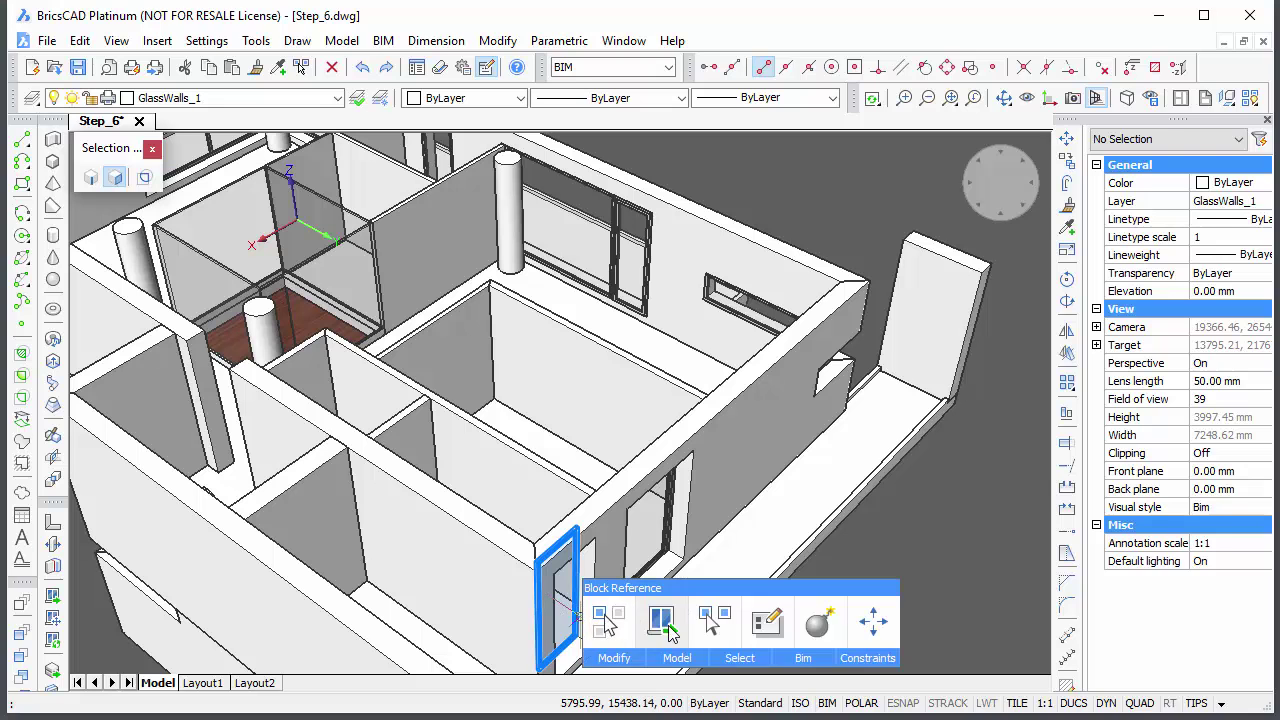
{"action": "left_click", "coordinate": [663, 622]}
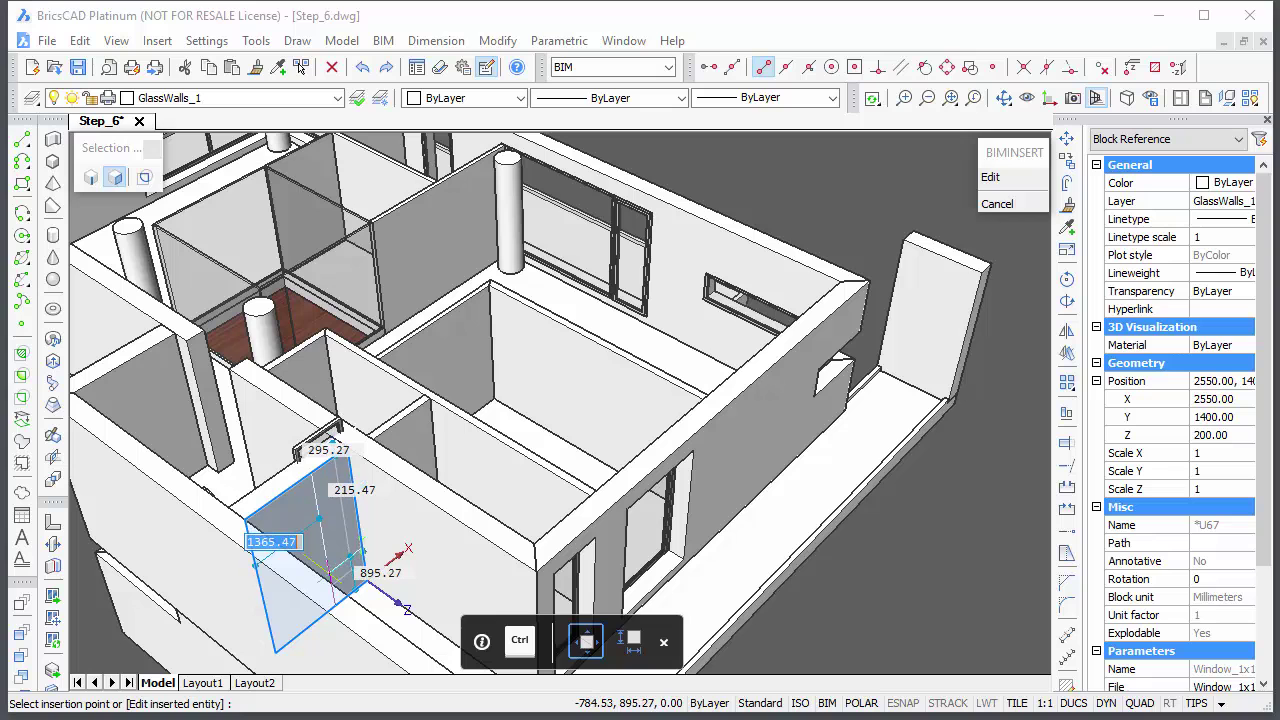
{"action": "key", "text": "ctrl"}
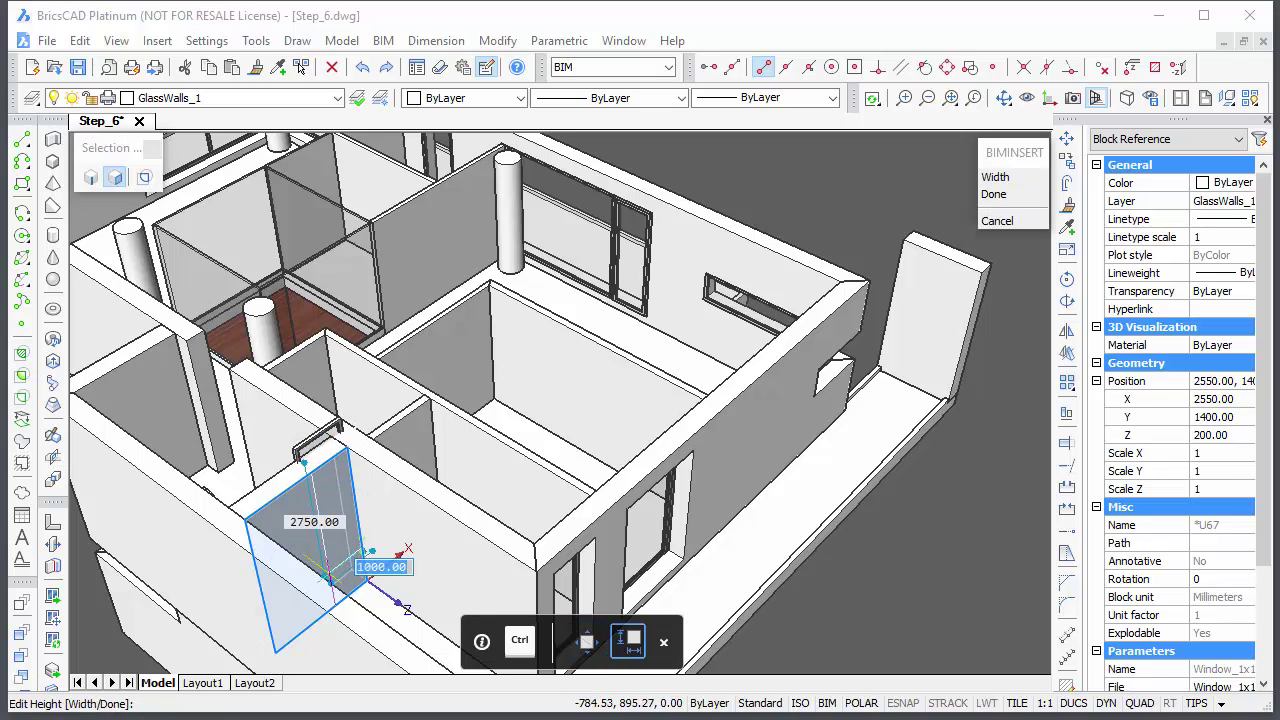
{"action": "type", "text": "2150"}
{"action": "key", "text": "Return"}
{"action": "key", "text": "Return"}
{"action": "middle_click_drag", "start_coordinate": [315, 560], "coordinate": [263, 526], "text": "shift"}
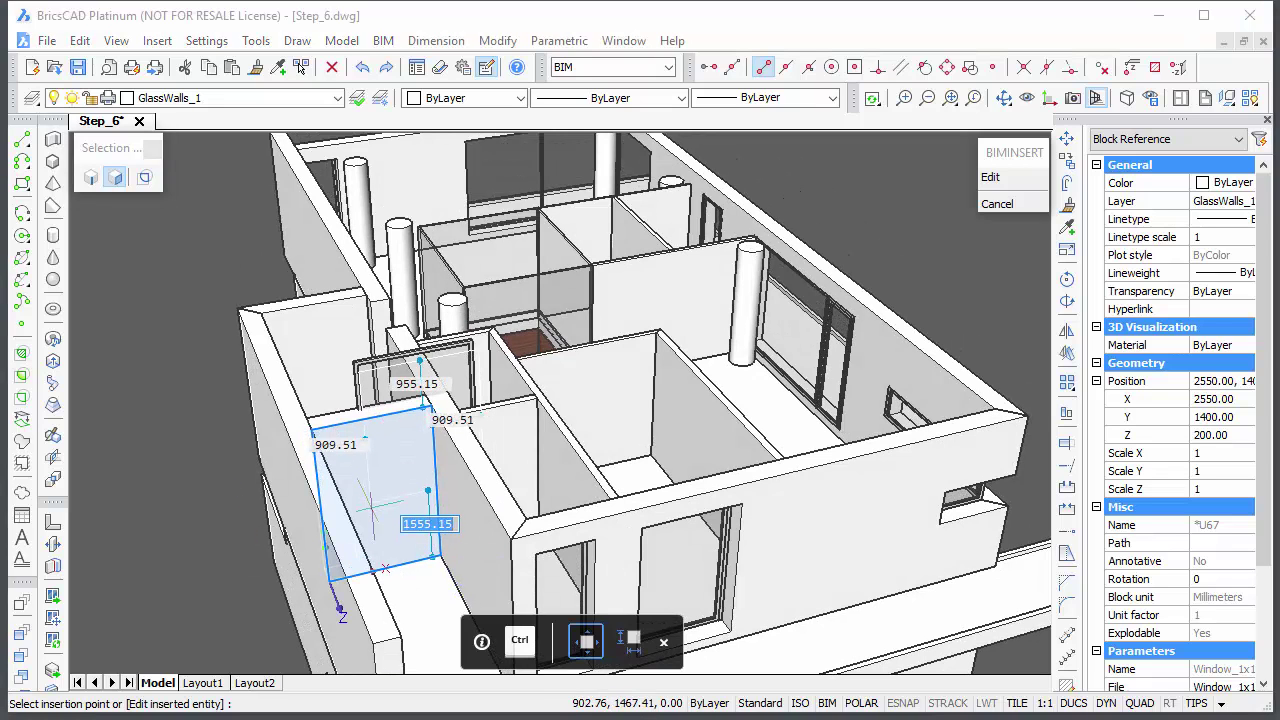
{"action": "type", "text": "200"}
{"action": "key", "text": "Tab"}
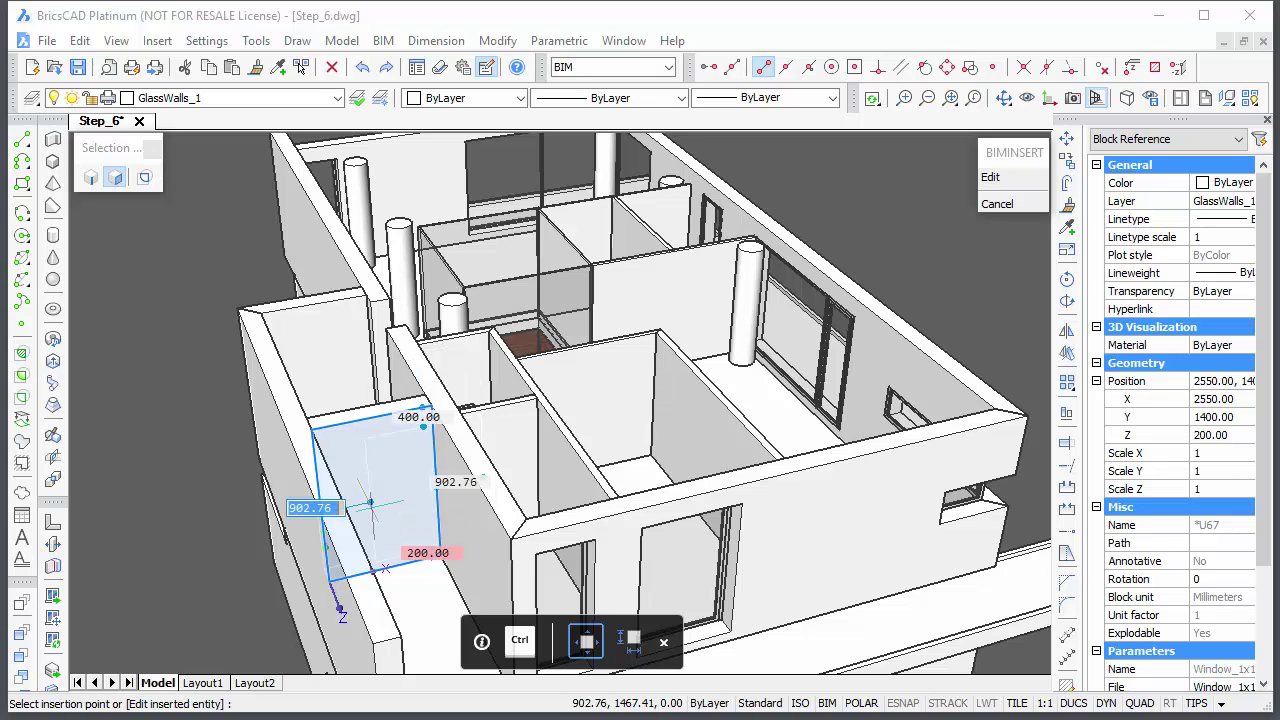
{"action": "type", "text": "0"}
{"action": "key", "text": "Tab"}
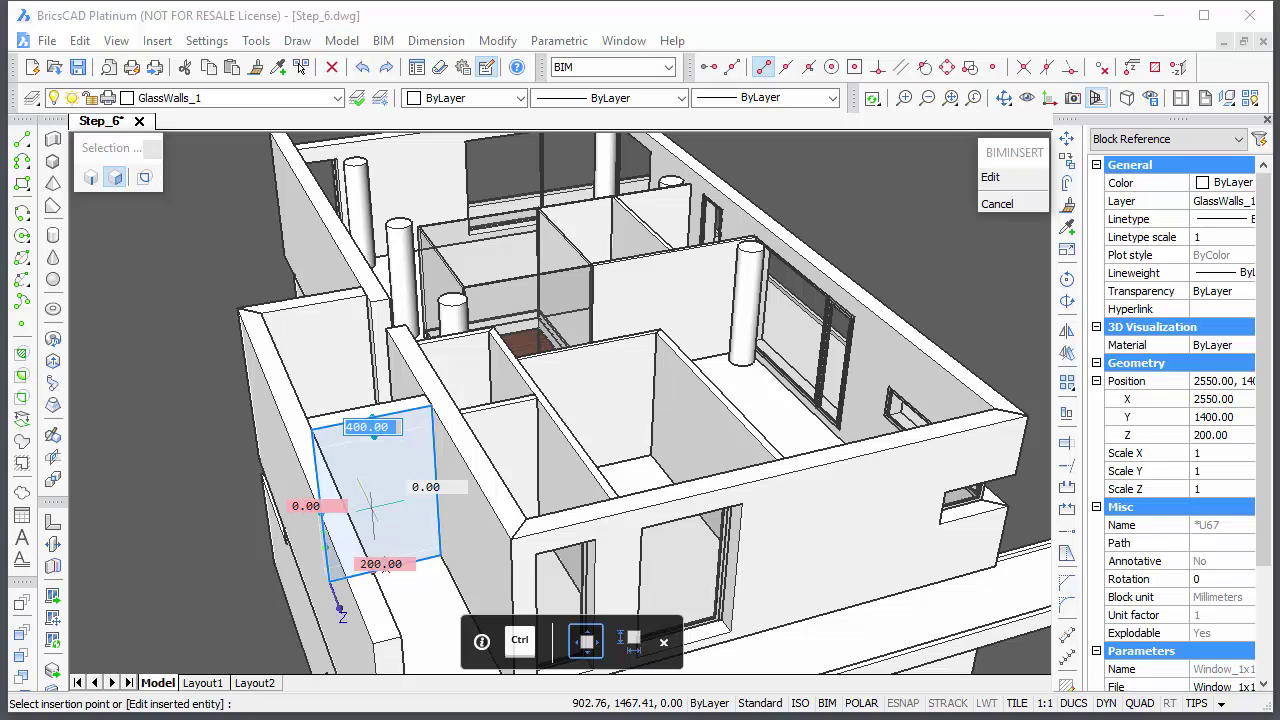
{"action": "key", "text": "Return"}
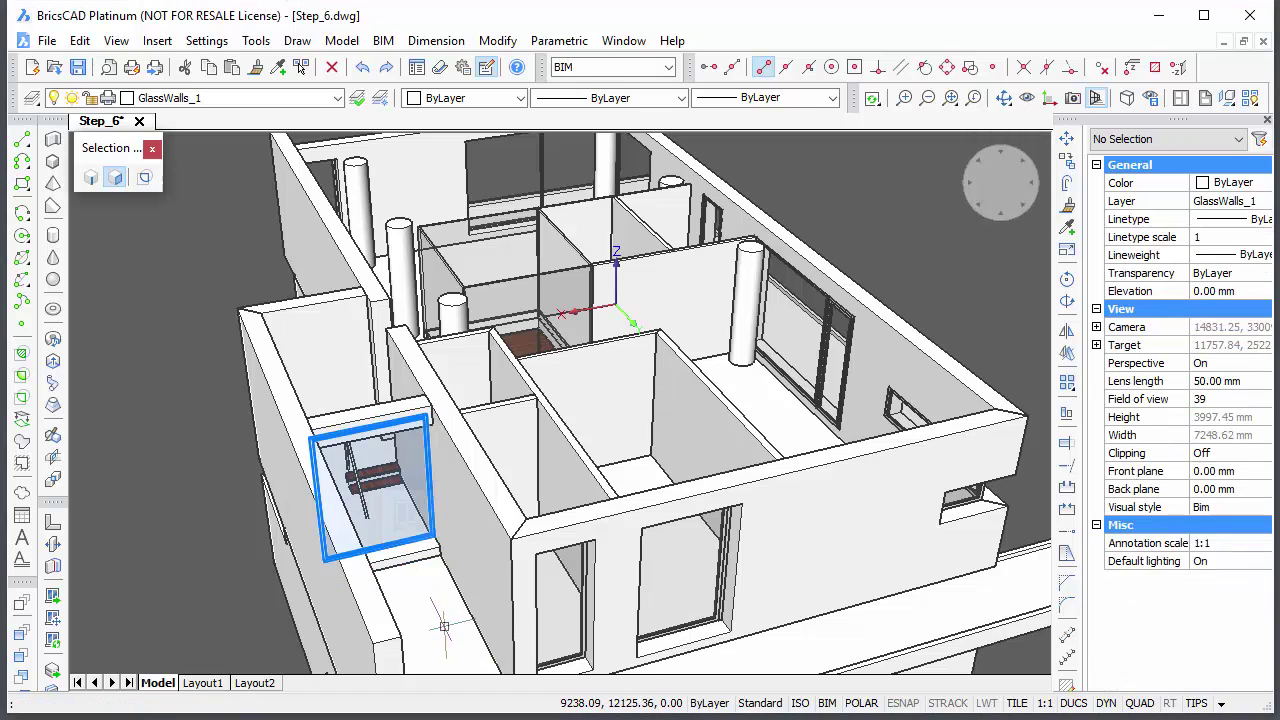
Insert Opening.dwg into the front glass wall, sized 2430 wide by 700 high
{"action": "middle_click_drag", "start_coordinate": [451, 623], "coordinate": [205, 578], "text": "shift"}
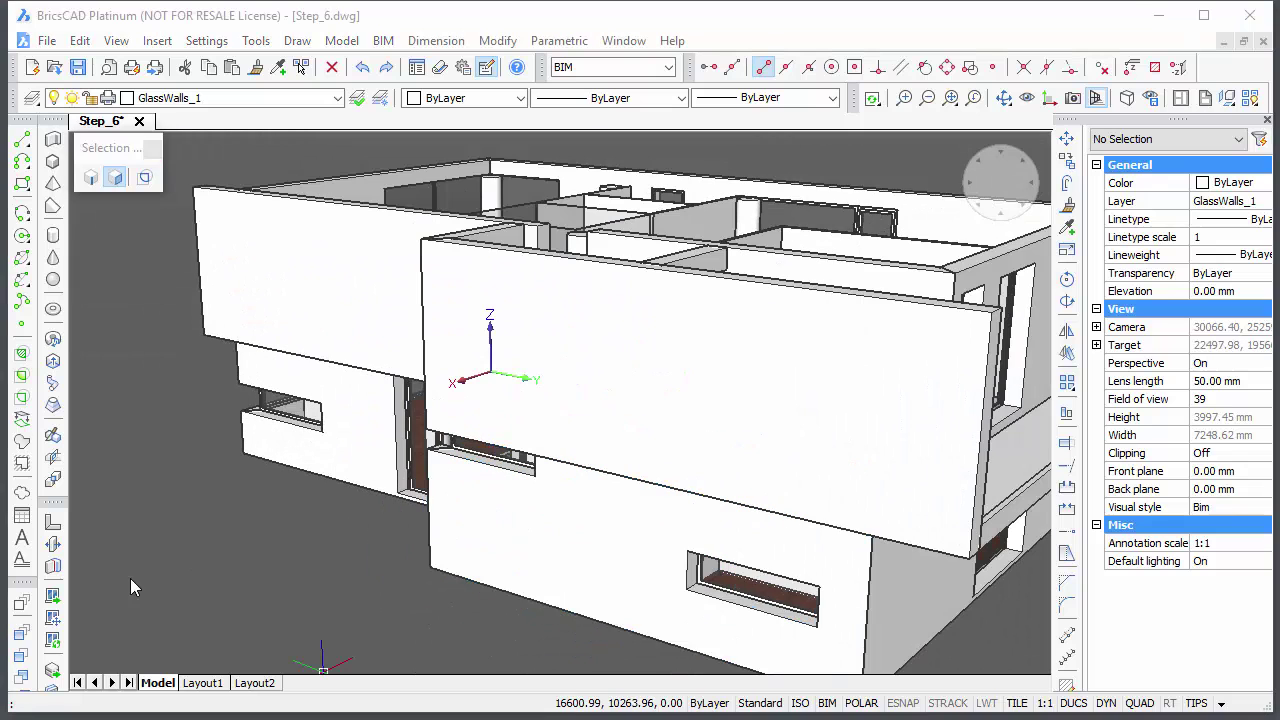
{"action": "left_click", "coordinate": [53, 594]}
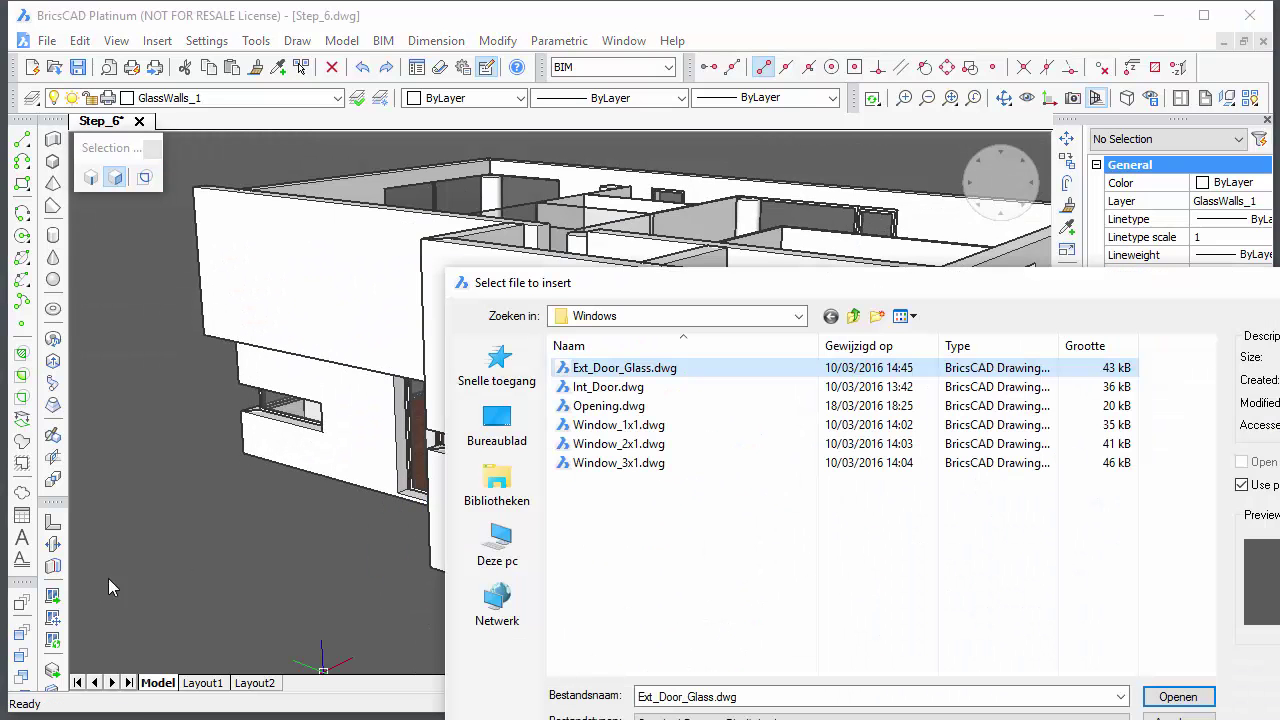
{"action": "double_click", "coordinate": [605, 406]}
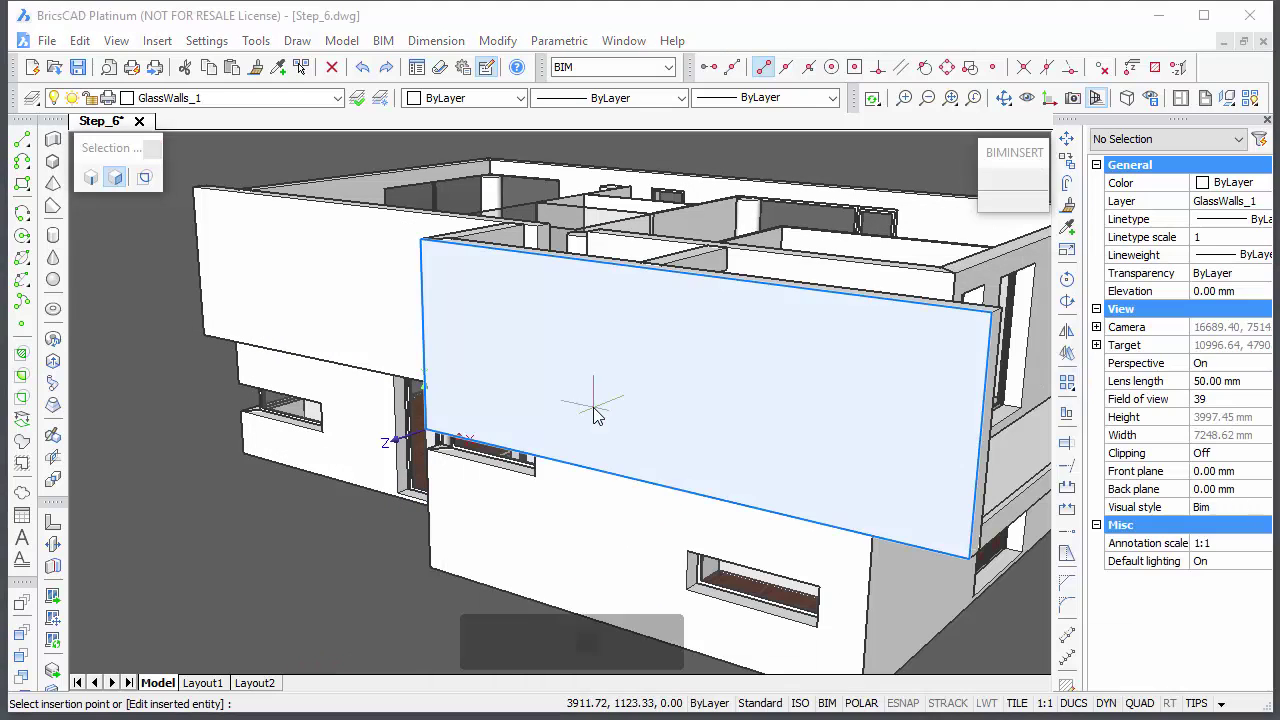
{"action": "left_click", "coordinate": [632, 410]}
{"action": "type", "text": "243"}
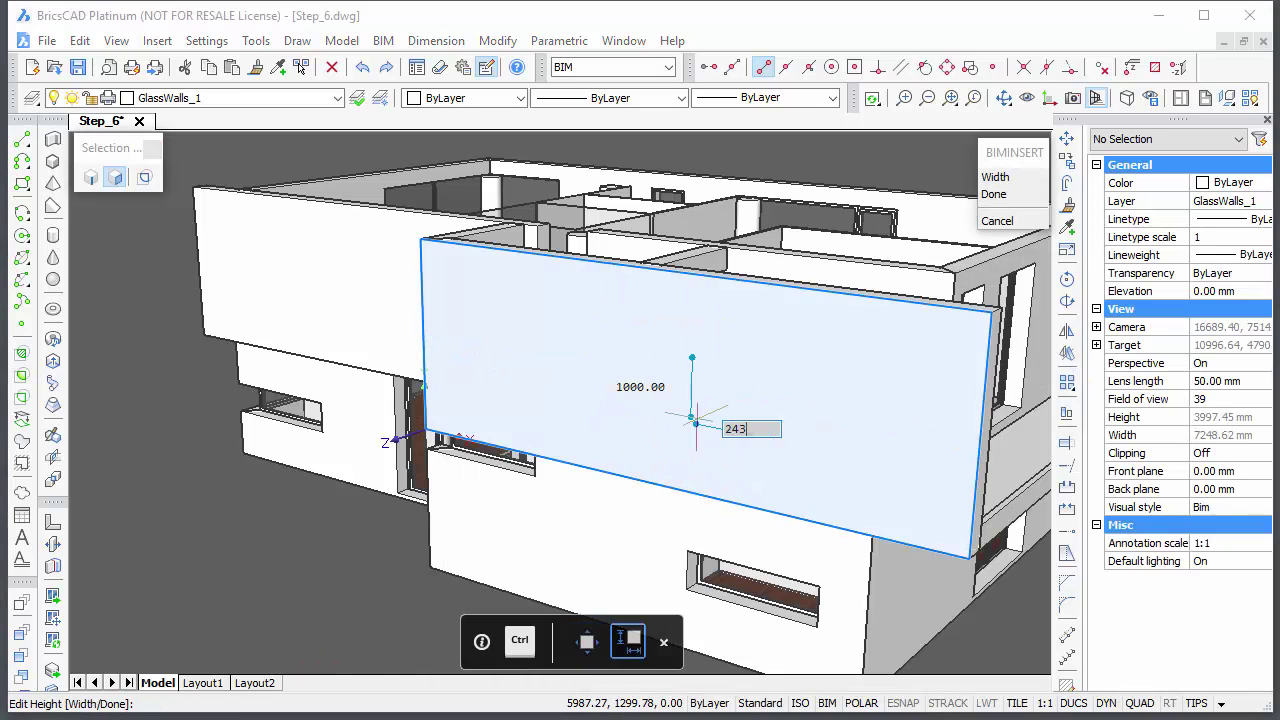
{"action": "type", "text": "0"}
{"action": "key", "text": "Tab"}
{"action": "type", "text": "700"}
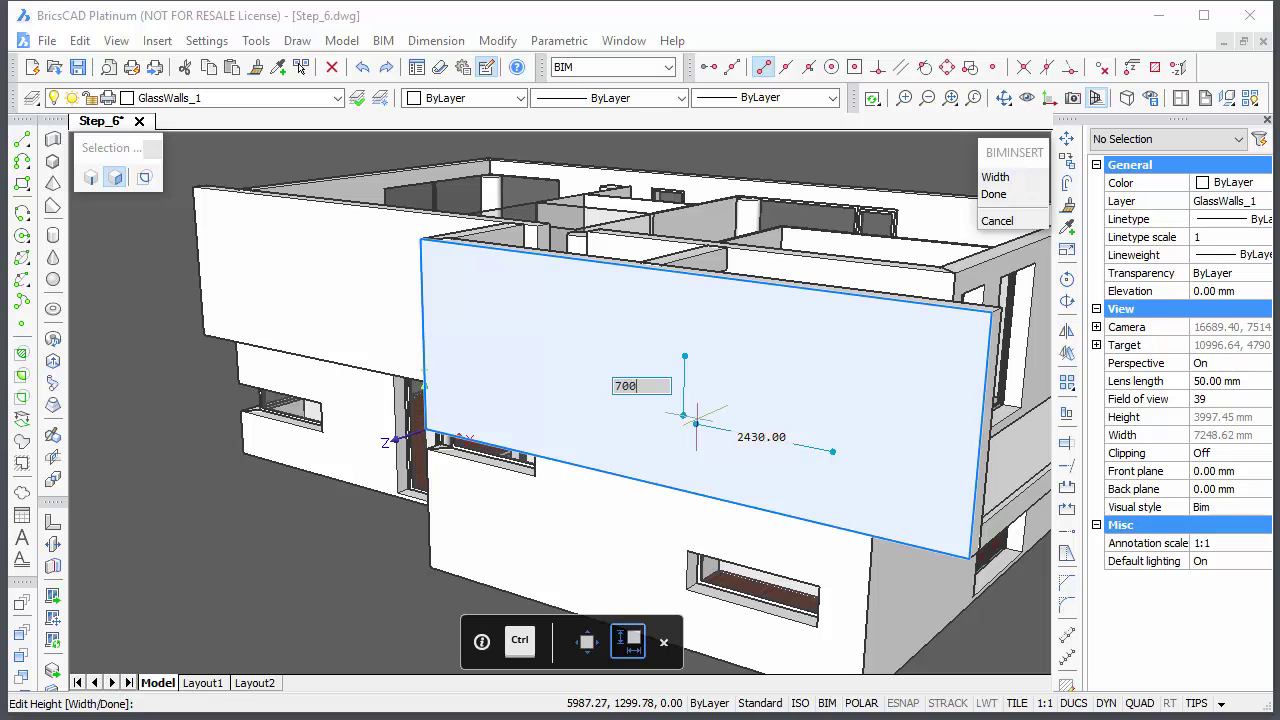
{"action": "key", "text": "Tab"}
{"action": "key", "text": "Return"}
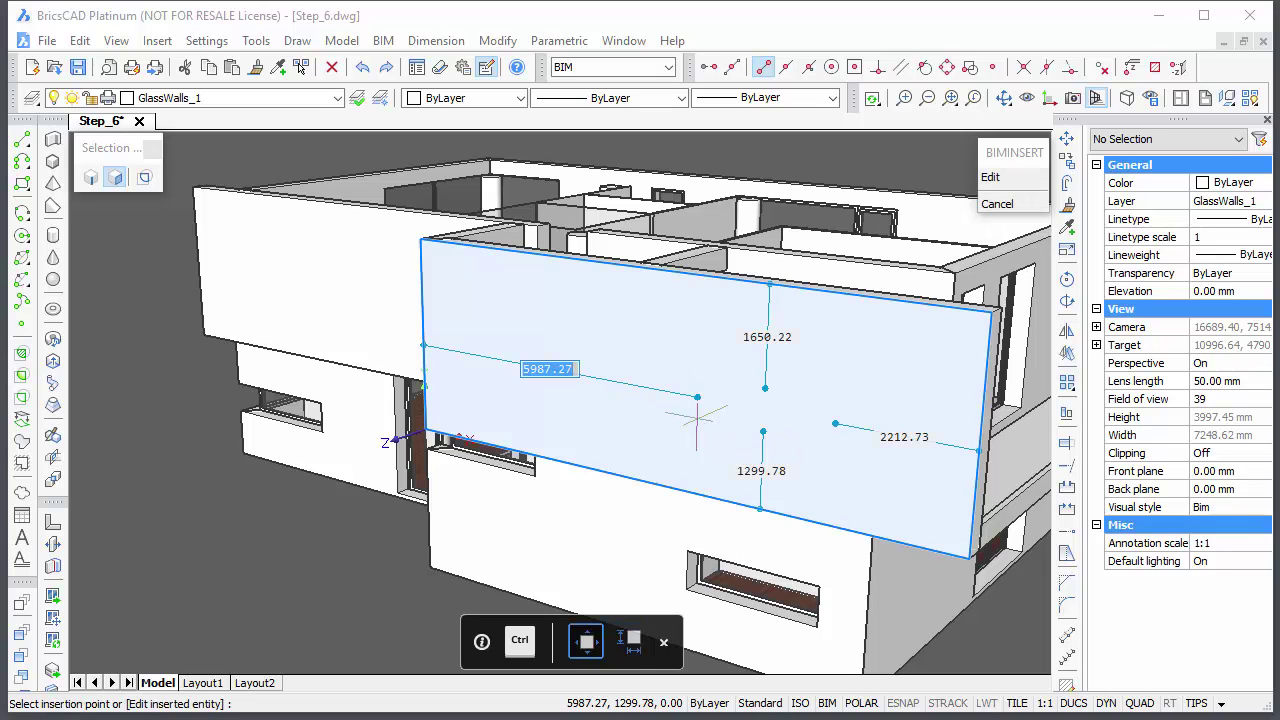
Position it 2320 from the right end and 1500 above the base
{"action": "key", "text": "Tab"}
{"action": "key", "text": "Tab"}
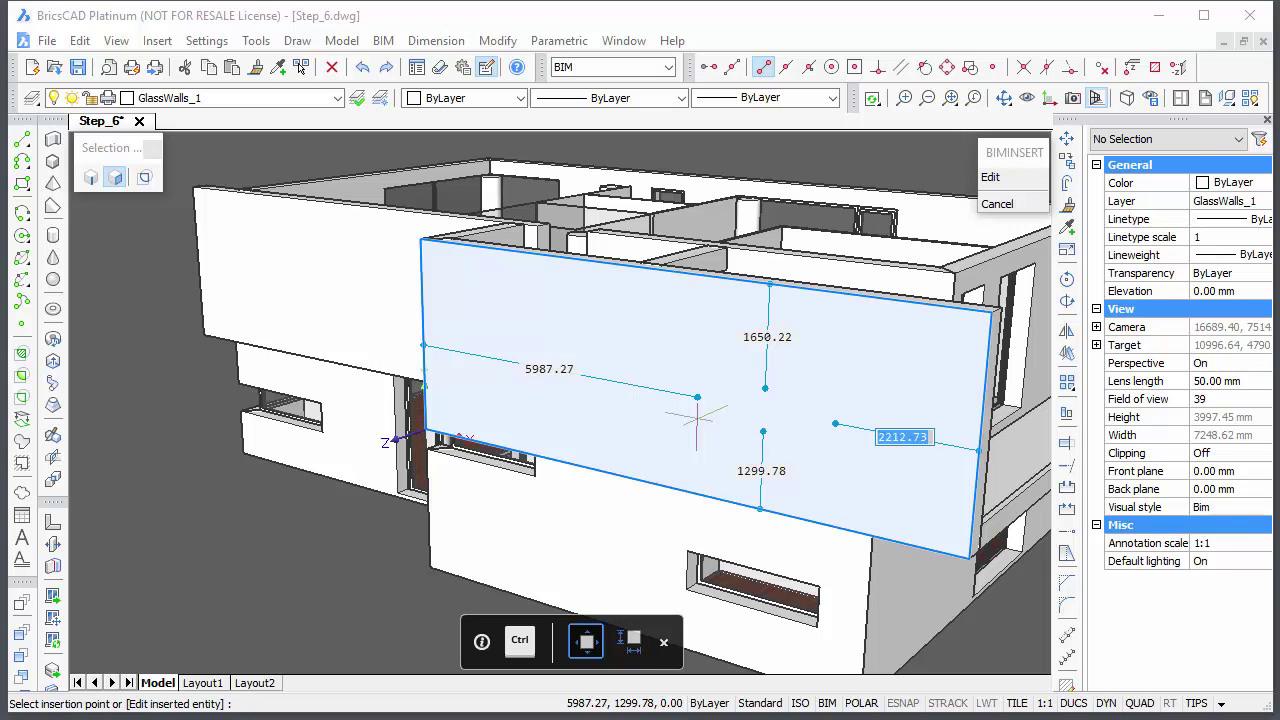
{"action": "type", "text": "2320"}
{"action": "key", "text": "Tab"}
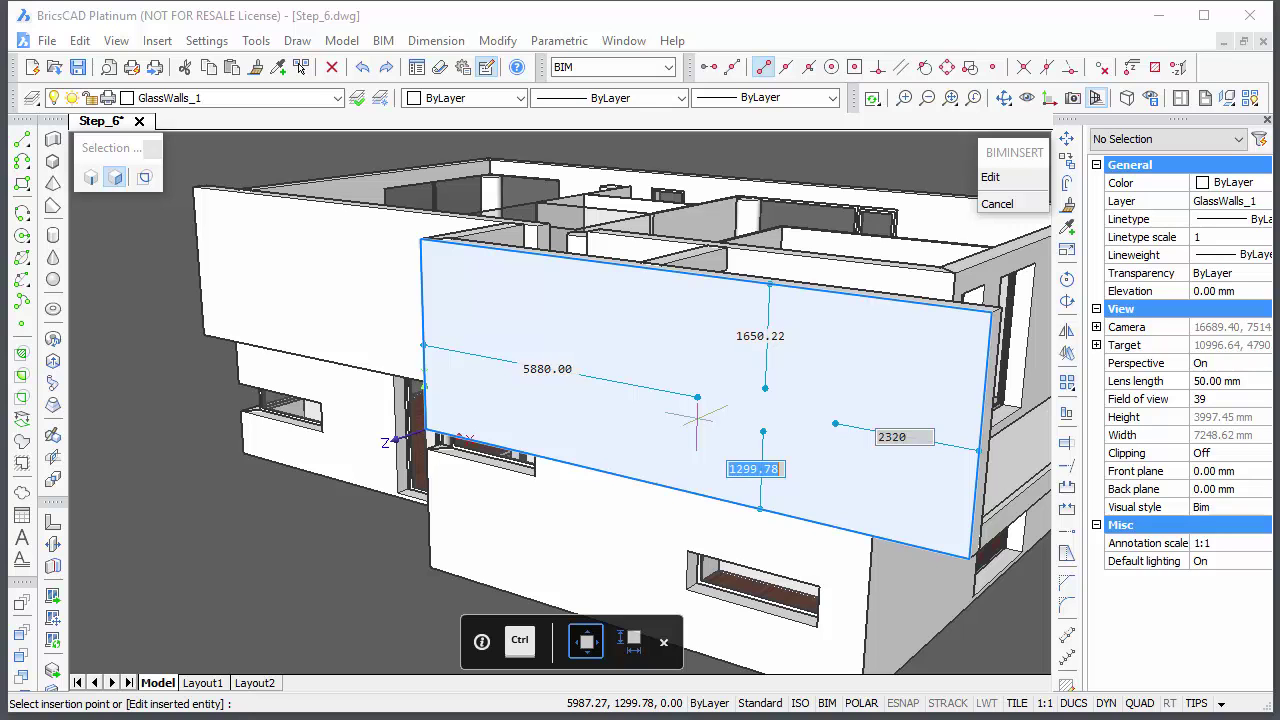
{"action": "type", "text": "1500"}
{"action": "key", "text": "Tab"}
{"action": "key", "text": "Return"}
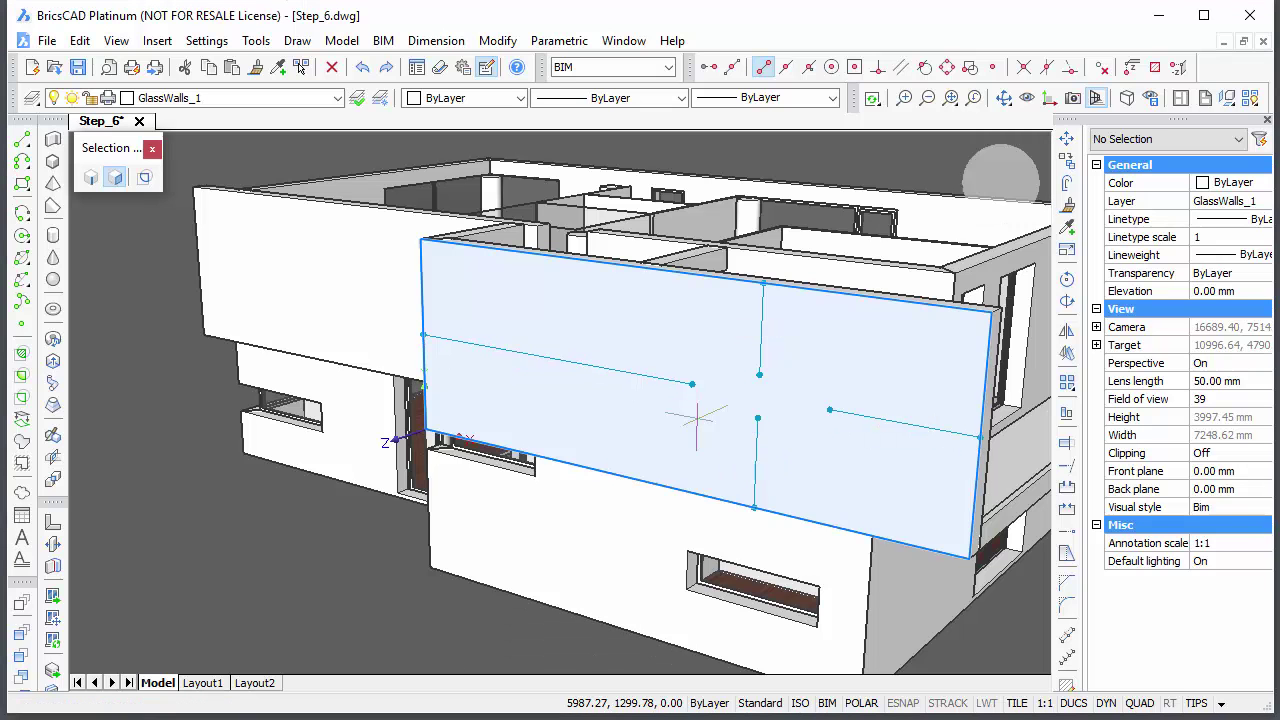
Insert a copy of the lower-opening window, resized to 2150 wide and 3000 tall
{"action": "middle_click_drag", "start_coordinate": [223, 591], "coordinate": [714, 550], "text": "shift"}
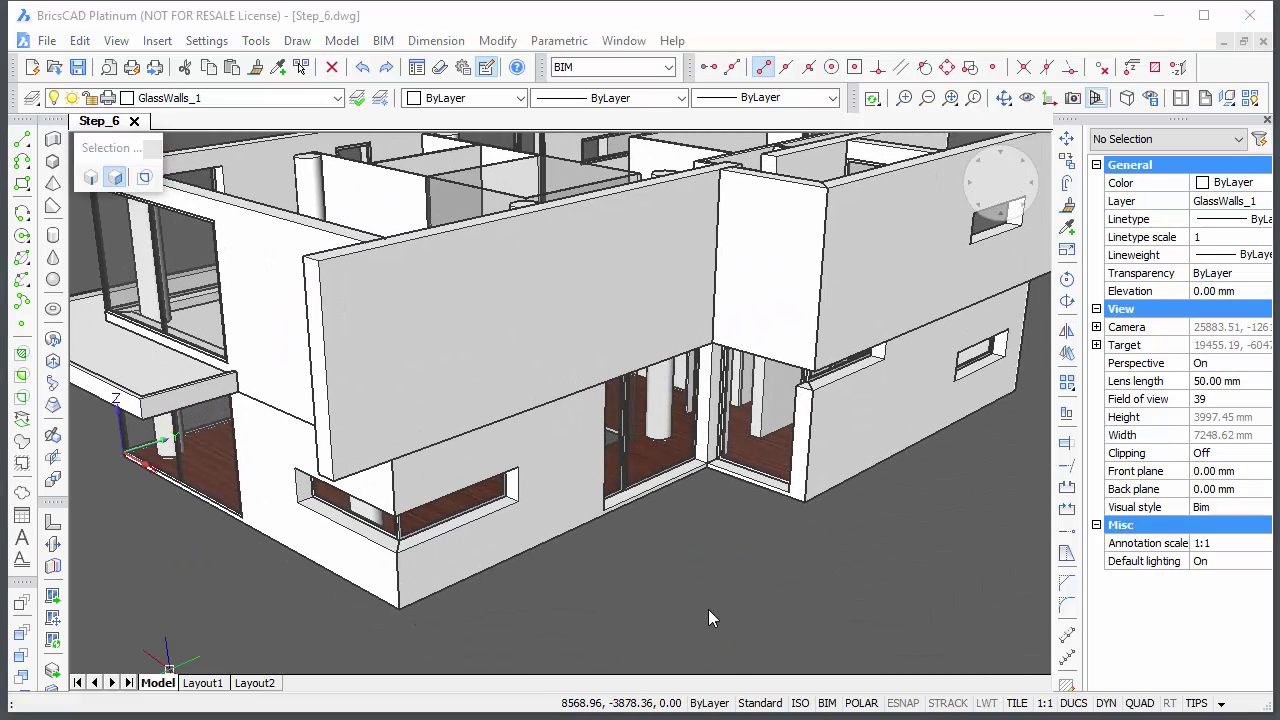
{"action": "left_click", "coordinate": [660, 455]}
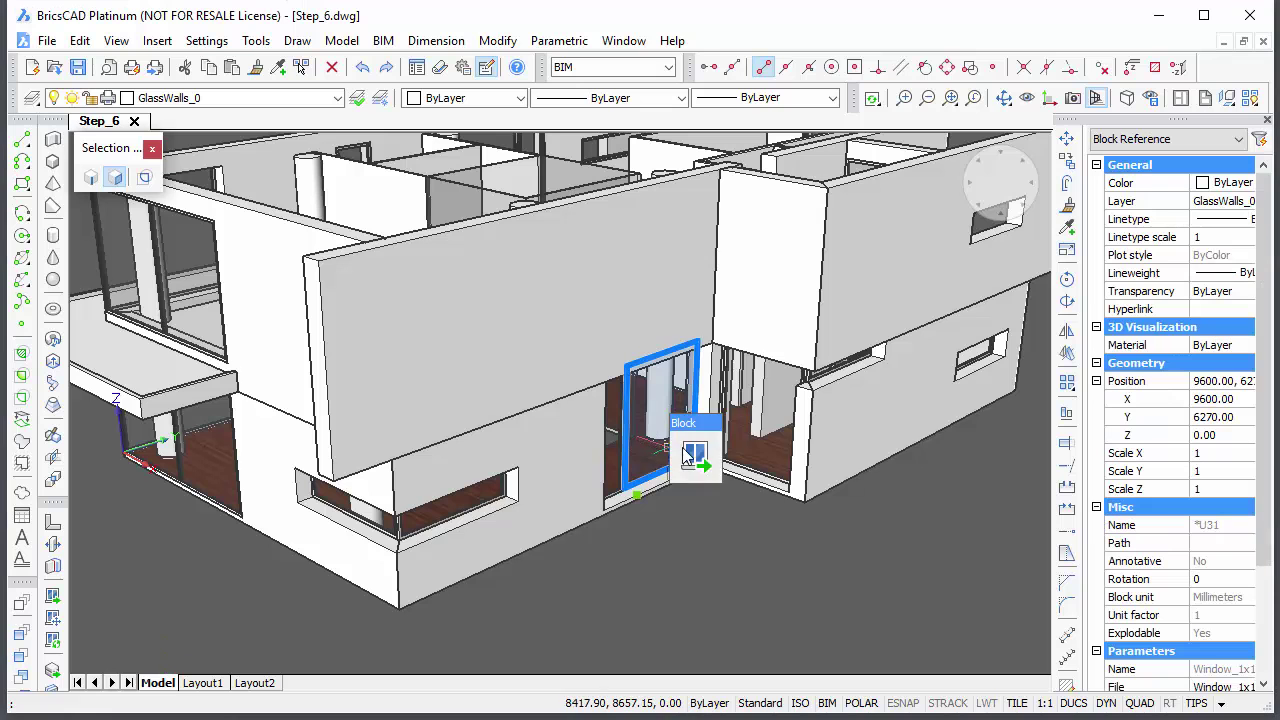
{"action": "left_click", "coordinate": [694, 458]}
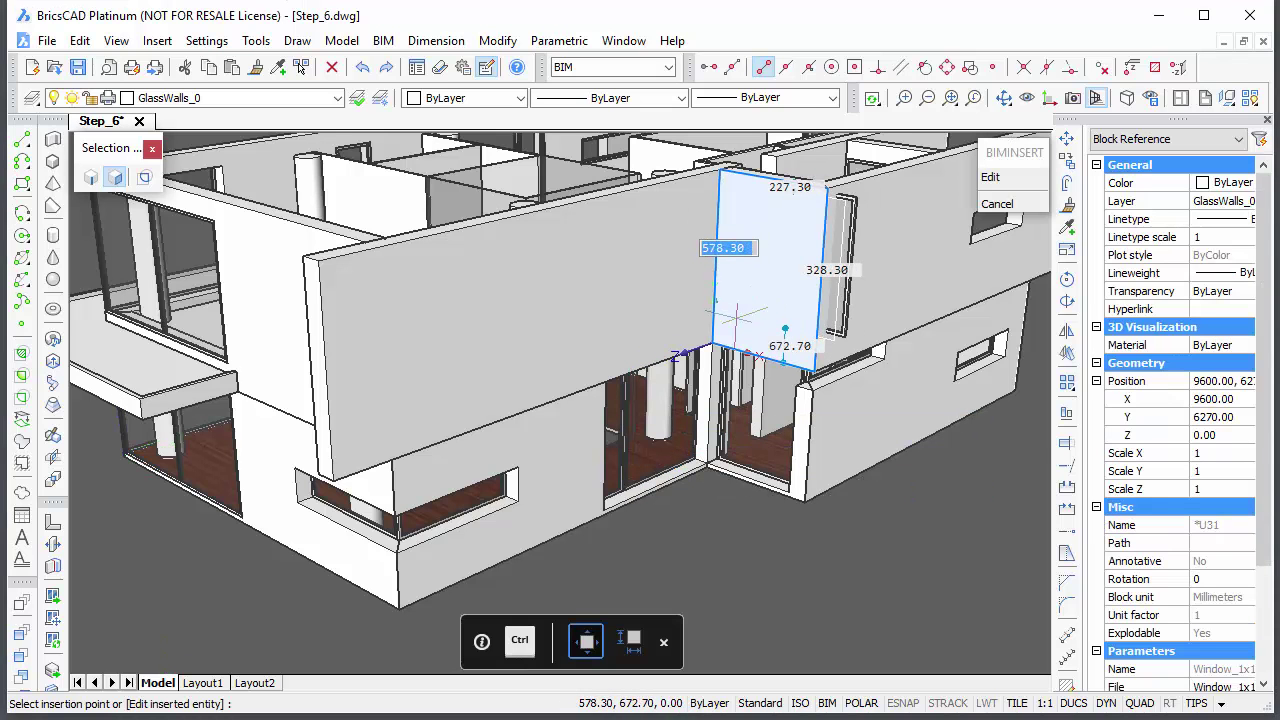
{"action": "key", "text": "ctrl"}
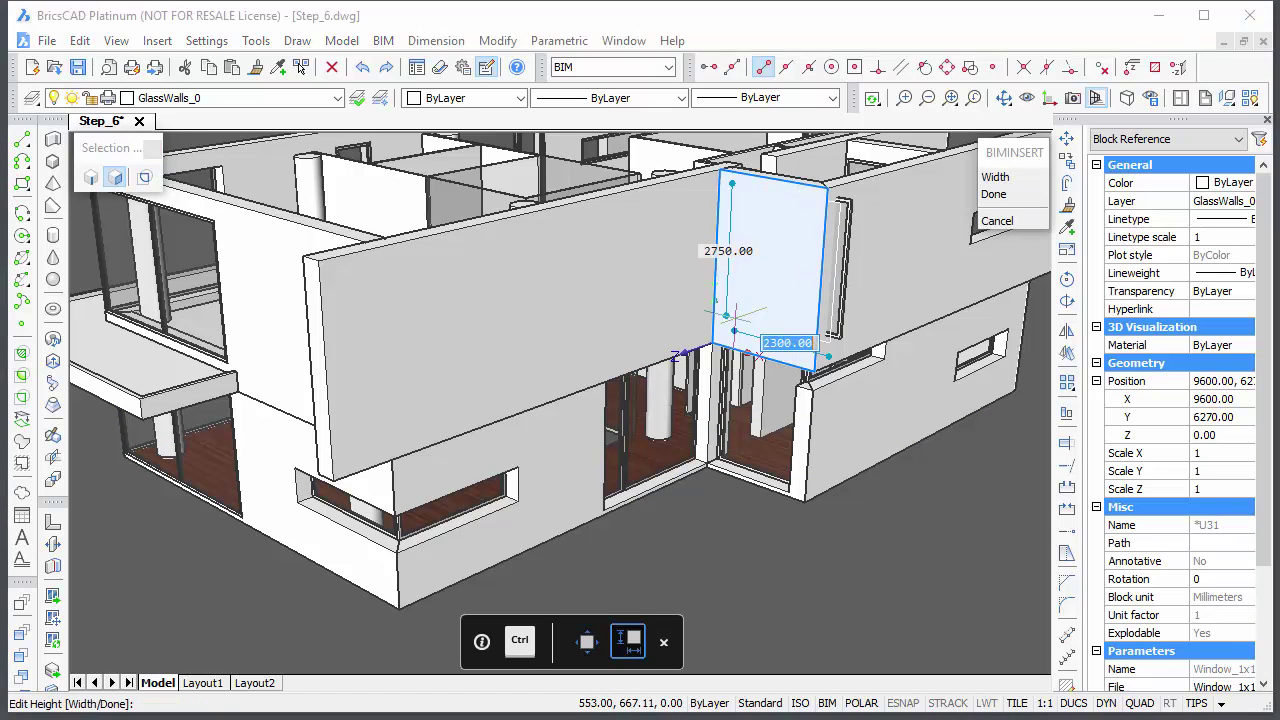
{"action": "type", "text": "2150"}
{"action": "key", "text": "Tab"}
{"action": "type", "text": "3000"}
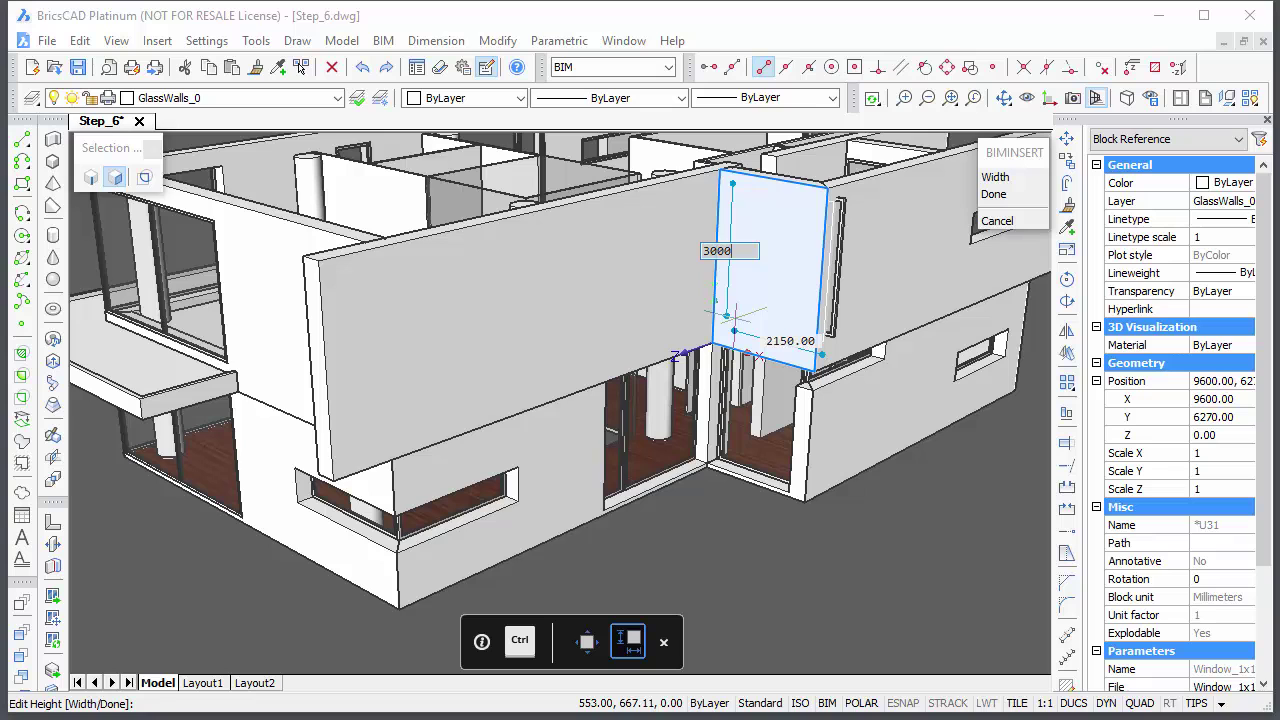
{"action": "key", "text": "Tab"}
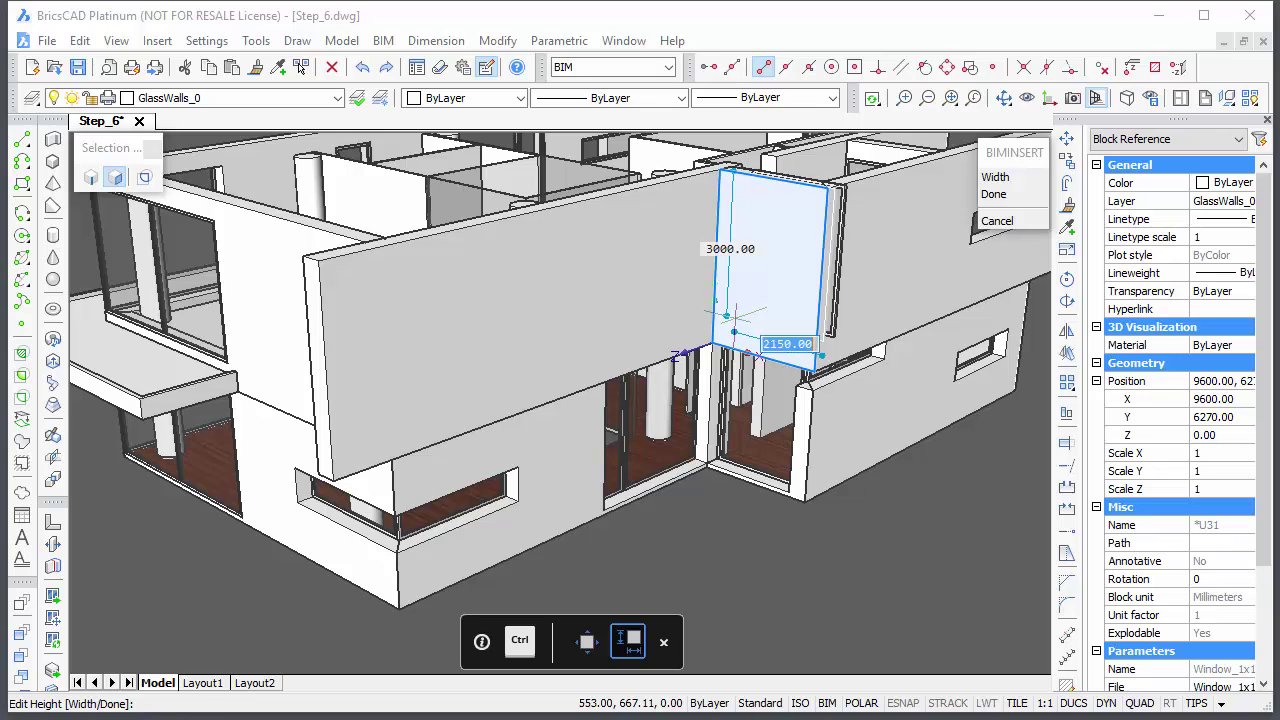
{"action": "key", "text": "ctrl"}
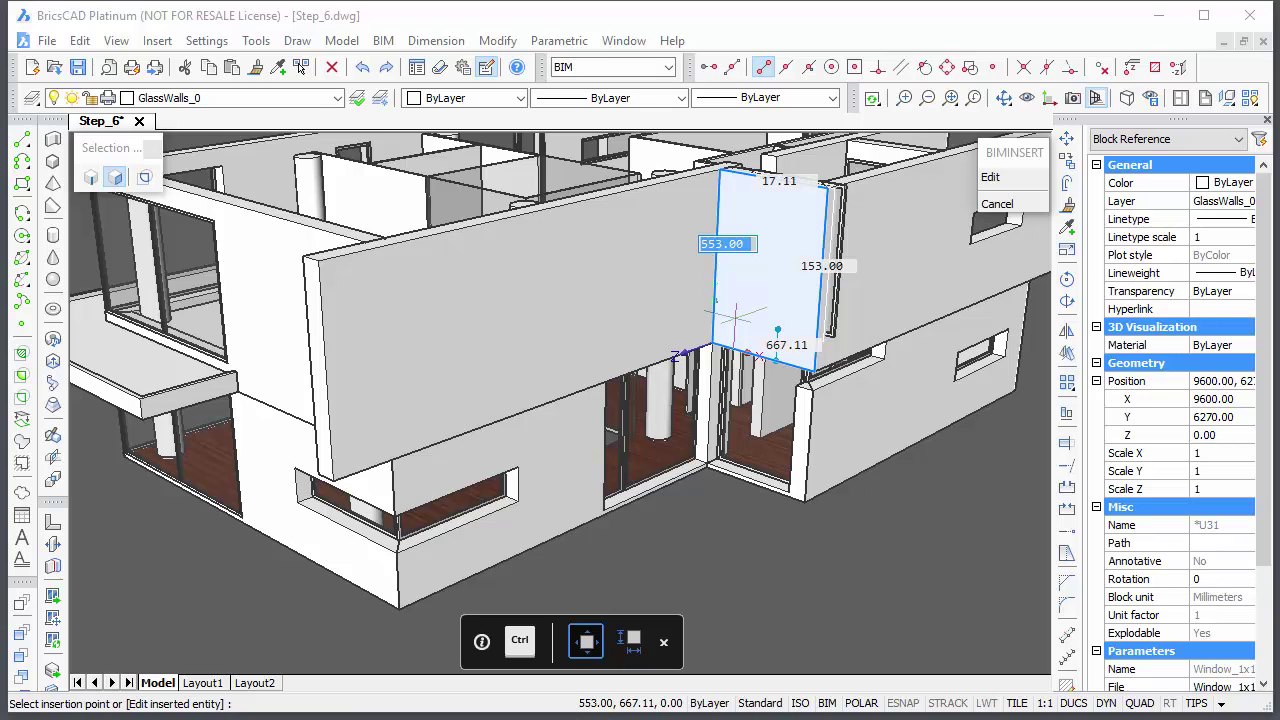
Place it in the upper opening with zero side offset and 250 above the base
{"action": "type", "text": "0"}
{"action": "key", "text": "Tab"}
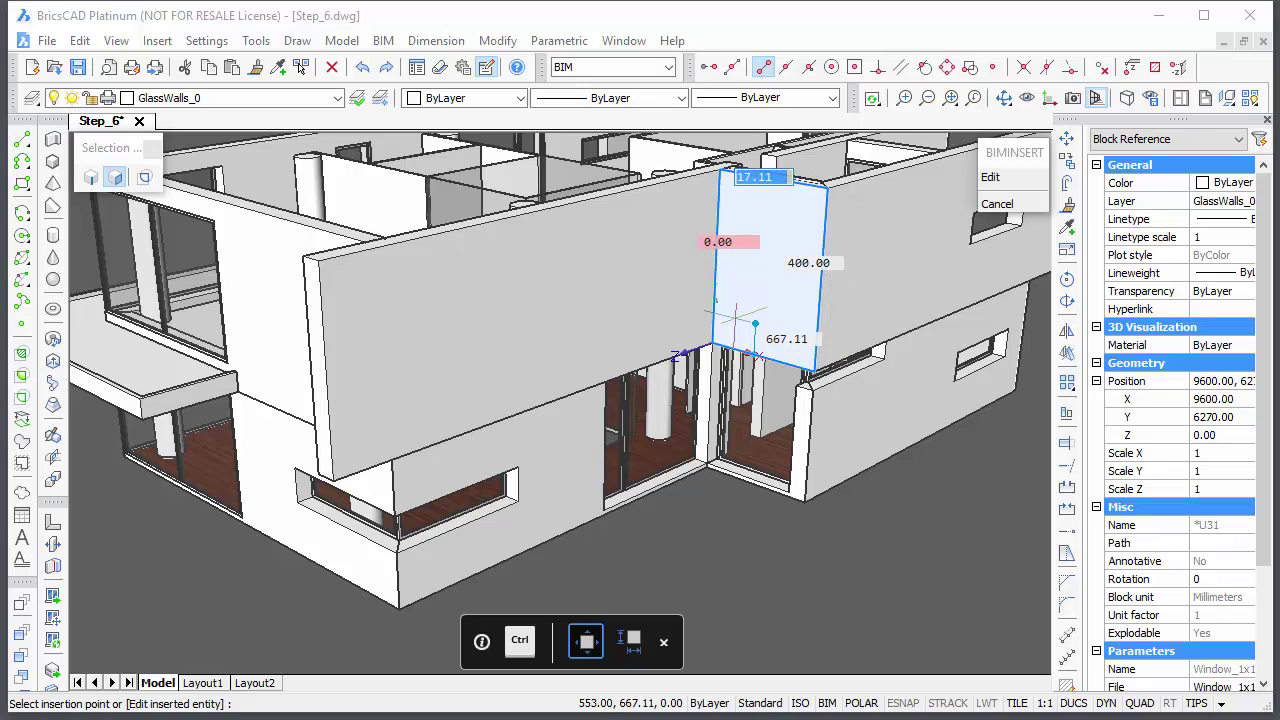
{"action": "key", "text": "Tab"}
{"action": "key", "text": "Tab"}
{"action": "type", "text": "250"}
{"action": "key", "text": "Tab"}
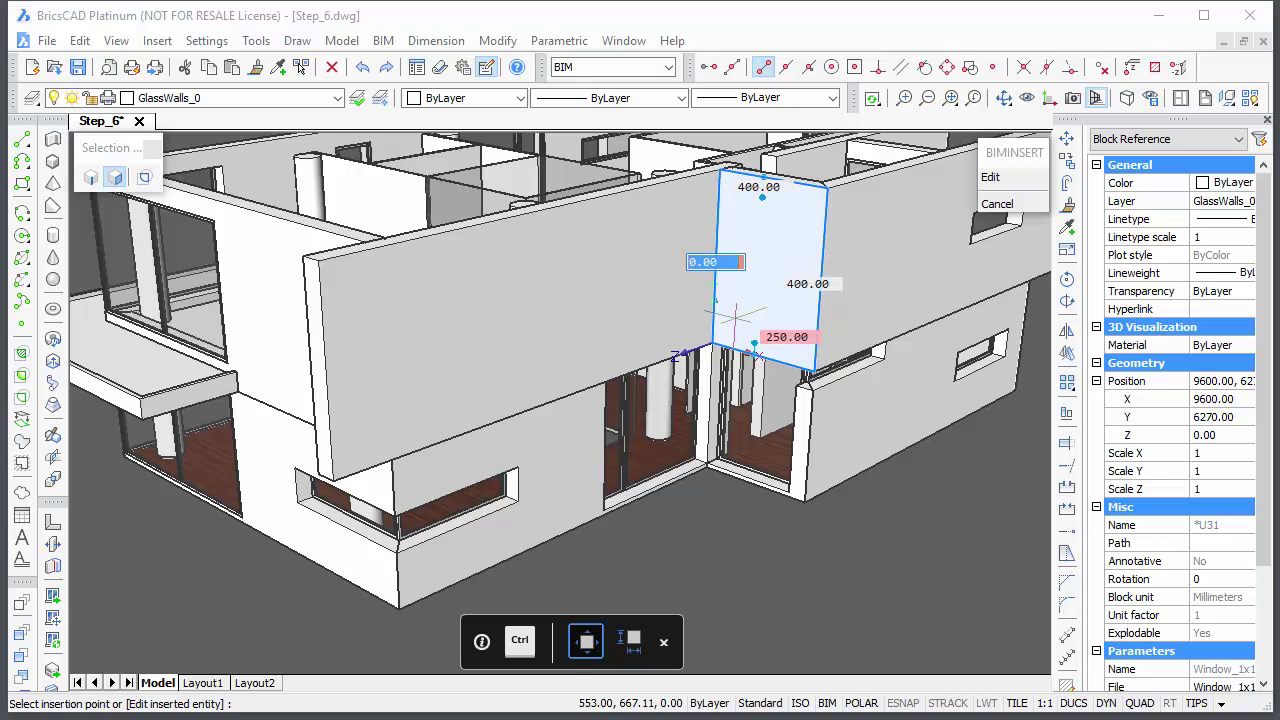
{"action": "key", "text": "Return"}
Insert Window_2x1.dwg at 4700 × 700 in the long wall, 2870 from the left end, 1500 up
{"action": "left_click", "coordinate": [54, 598]}
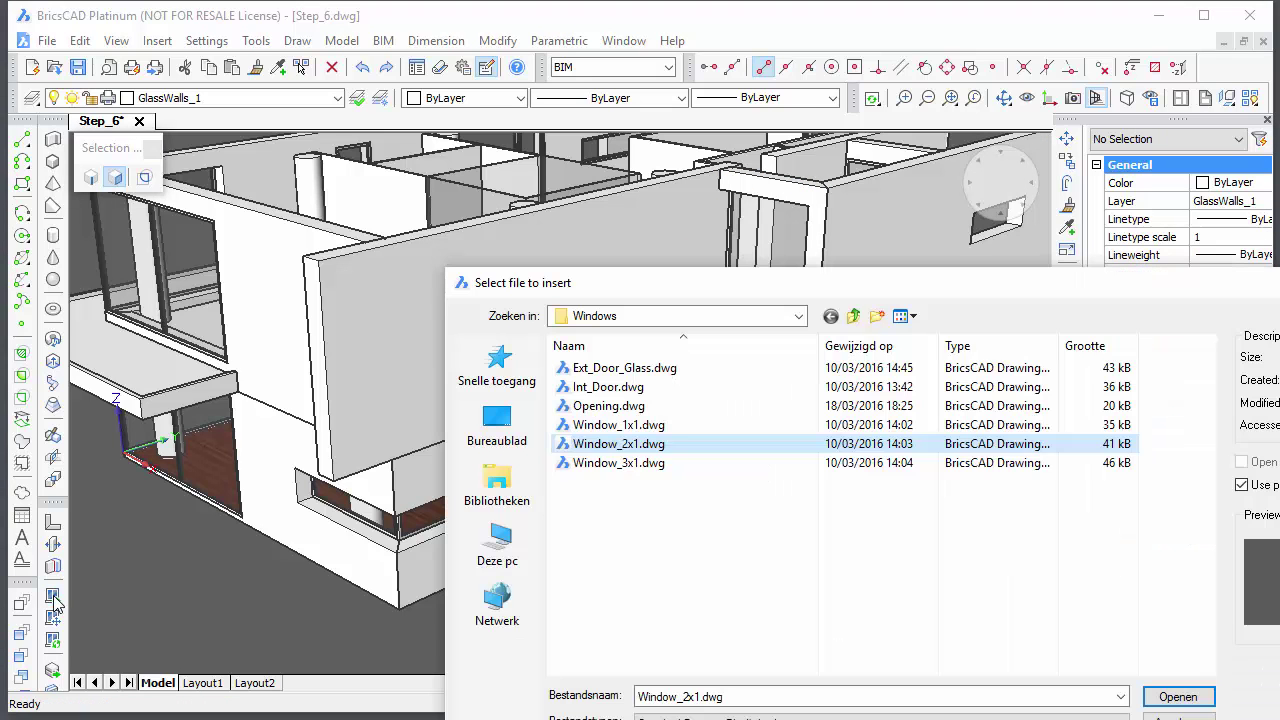
{"action": "double_click", "coordinate": [560, 444]}
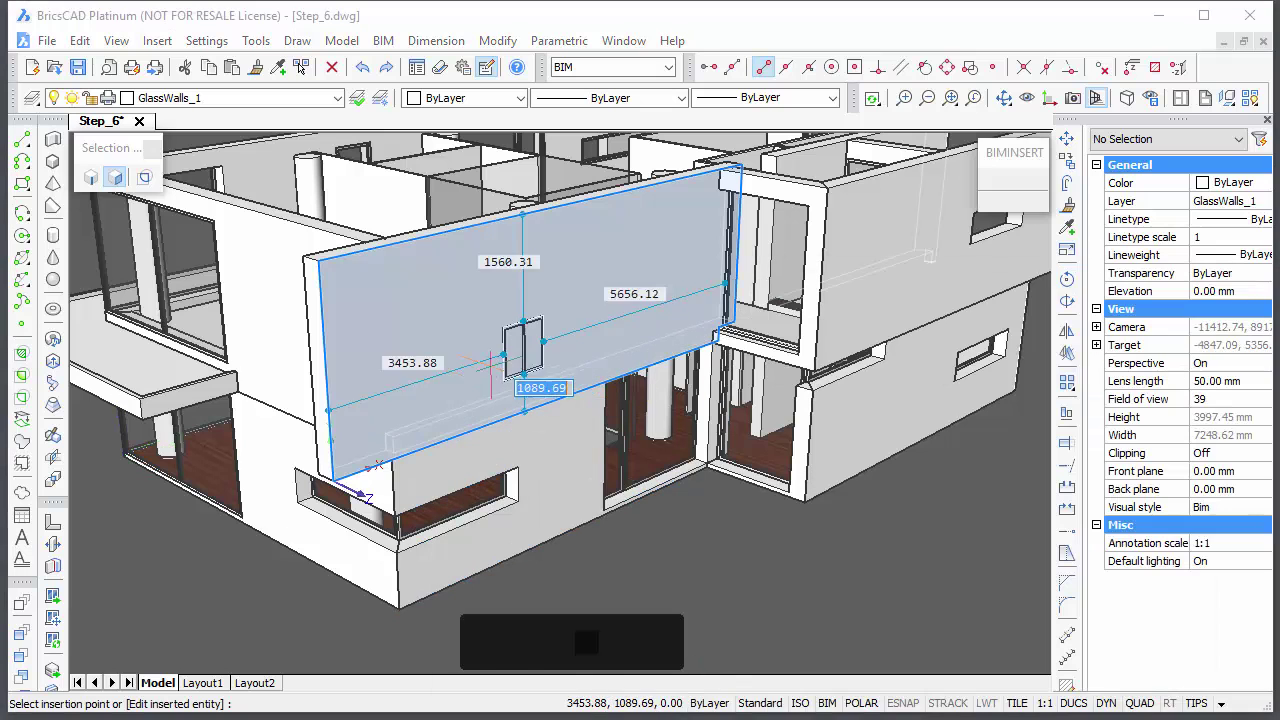
{"action": "key", "text": "ctrl"}
{"action": "type", "text": "4700"}
{"action": "key", "text": "Tab"}
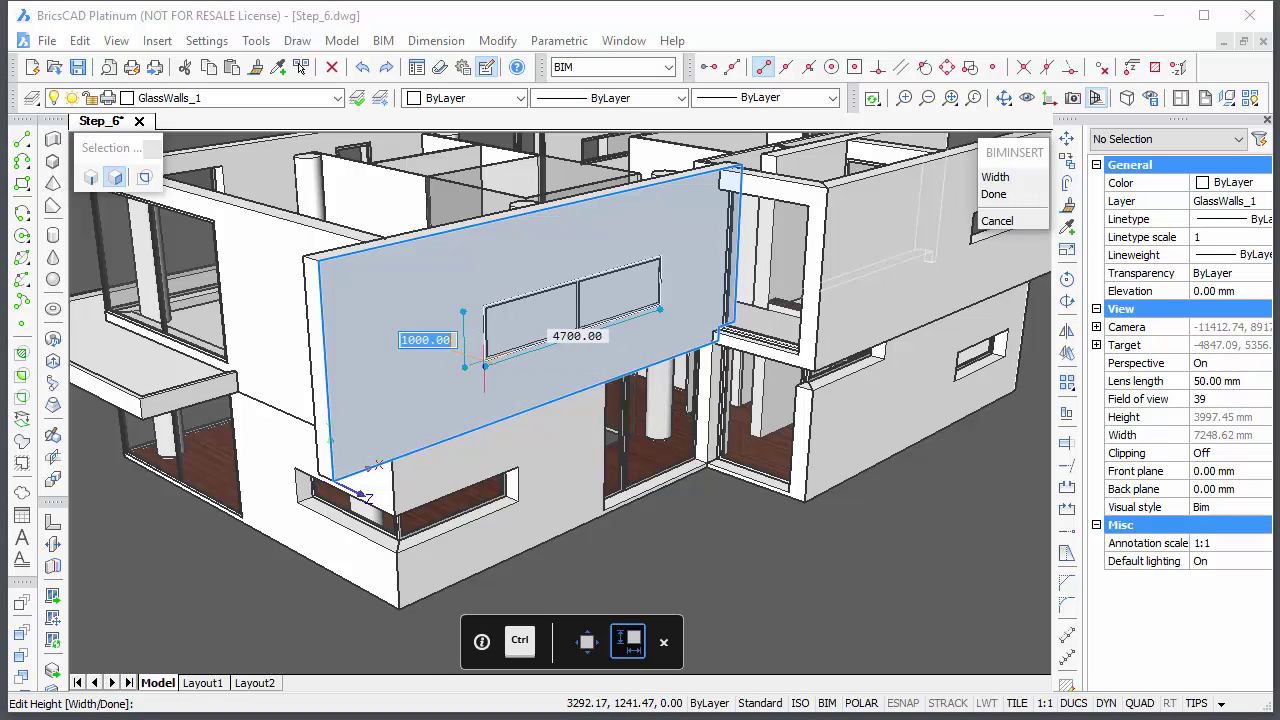
{"action": "type", "text": "700"}
{"action": "key", "text": "Return"}
{"action": "type", "text": "2870"}
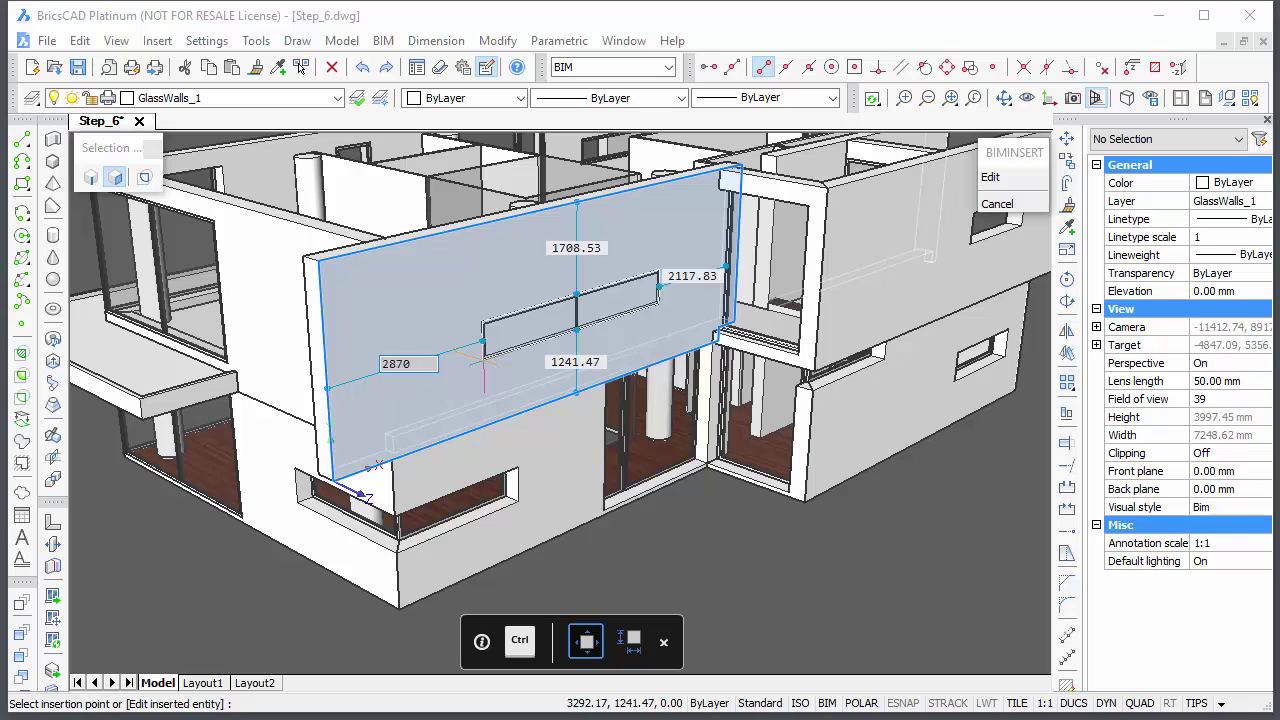
{"action": "key", "text": "Tab"}
{"action": "key", "text": "Tab"}
{"action": "key", "text": "Tab"}
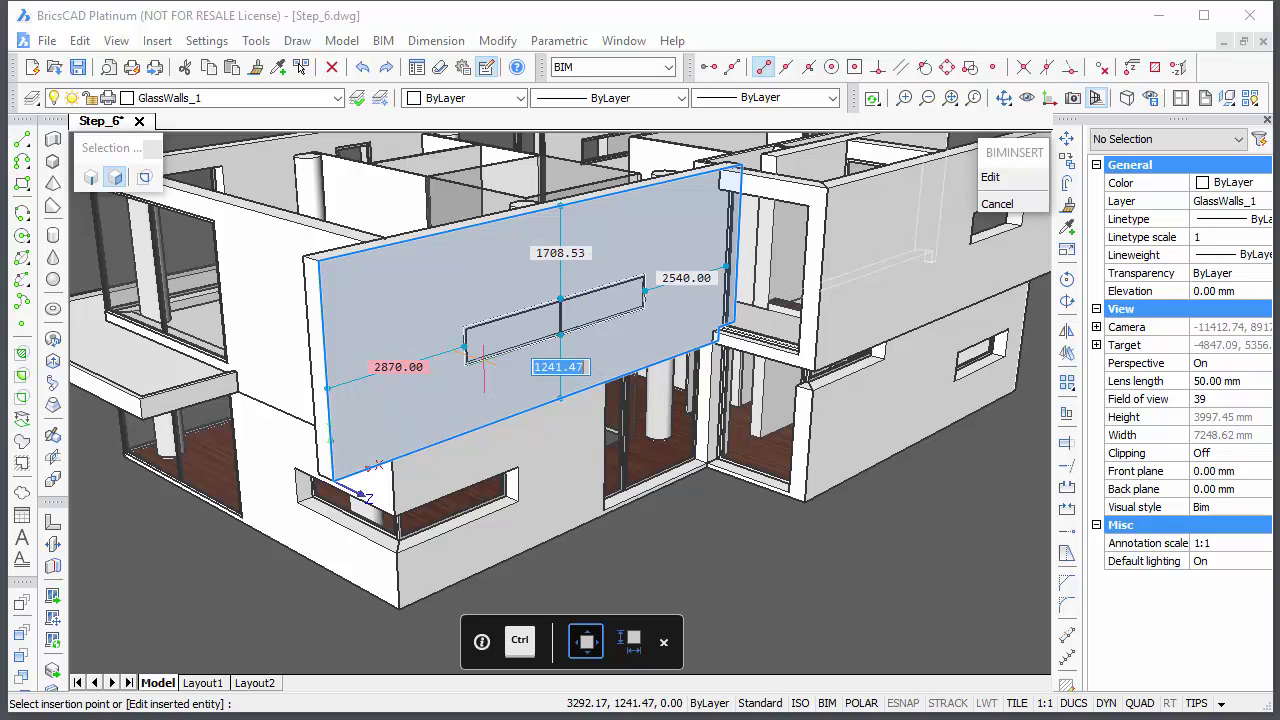
{"action": "type", "text": "1500"}
{"action": "key", "text": "Tab"}
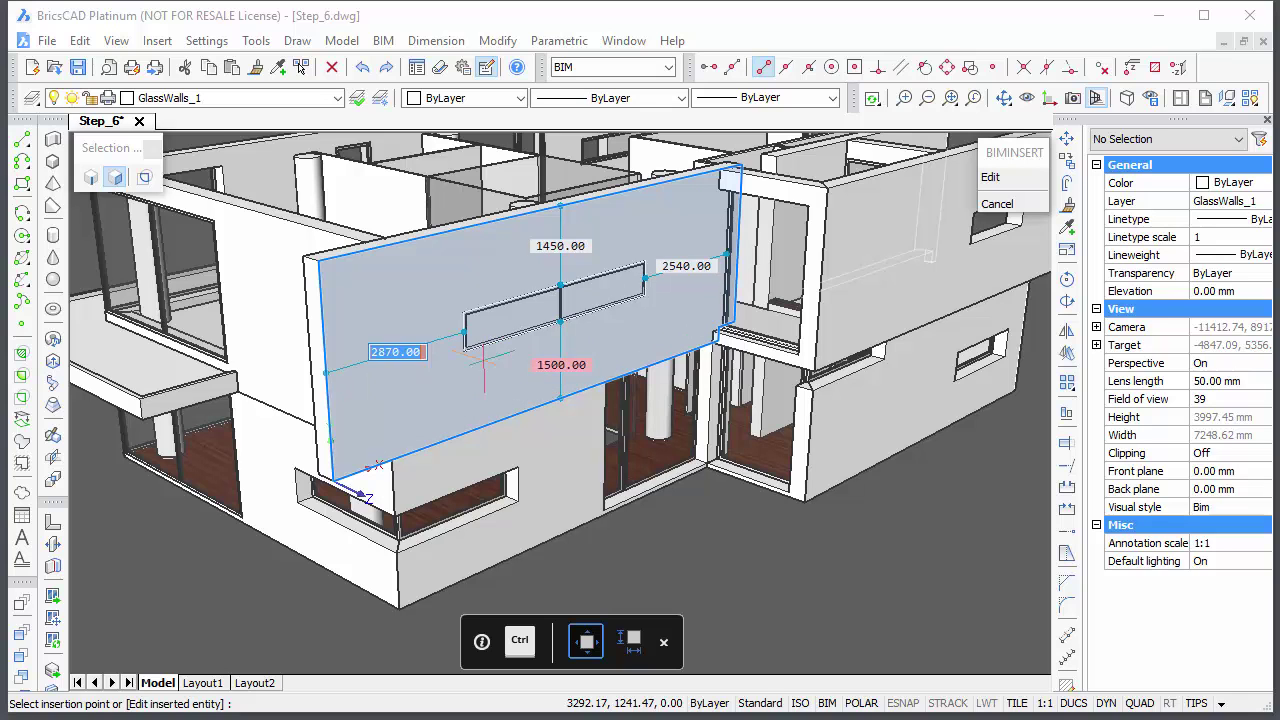
{"action": "key", "text": "Return"}
Change the long two-pane window's FD frame depth from 10 to 340 in Properties
{"action": "left_click", "coordinate": [586, 312]}
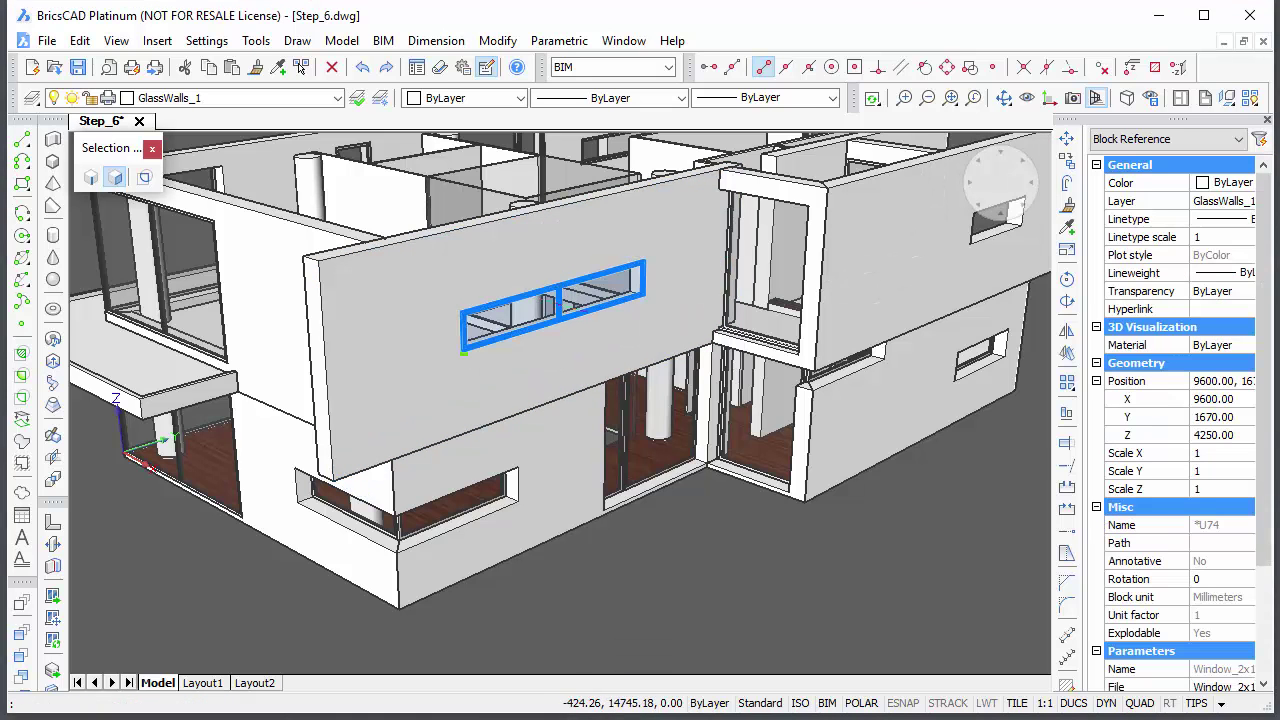
{"action": "scroll", "coordinate": [1266, 620], "scroll_direction": "down", "scroll_amount": 3}
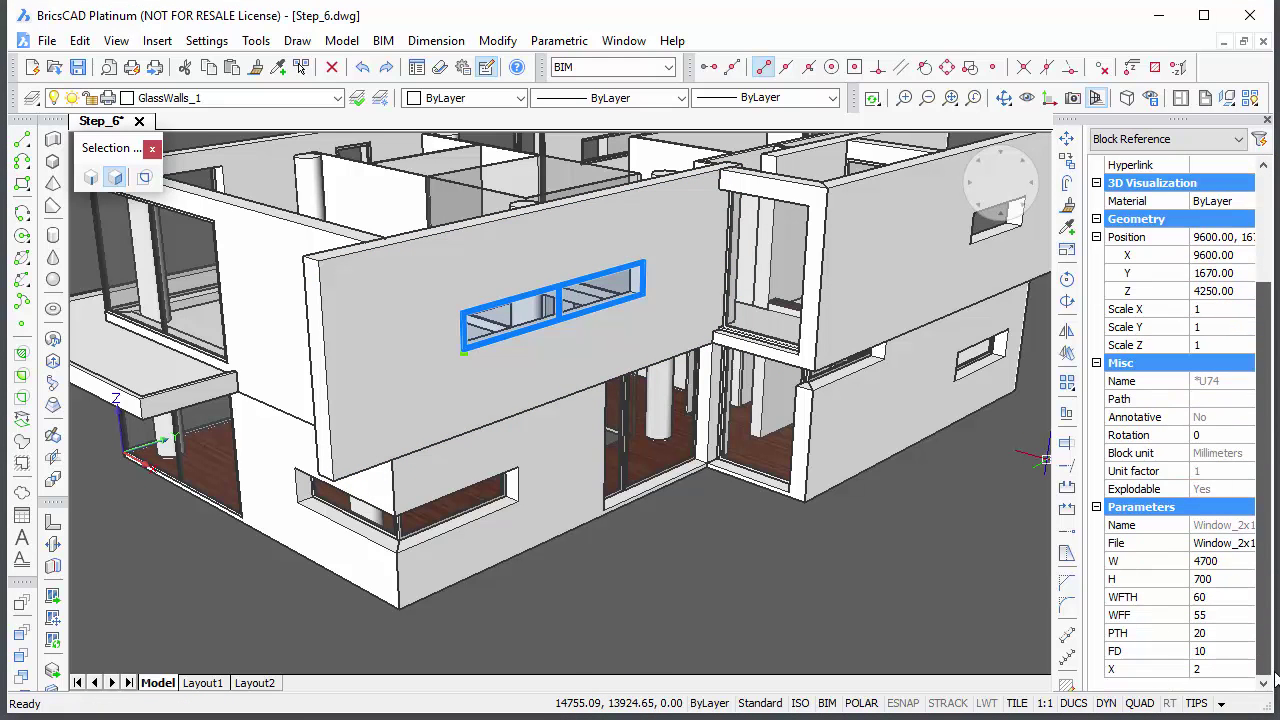
{"action": "left_click", "coordinate": [1227, 651]}
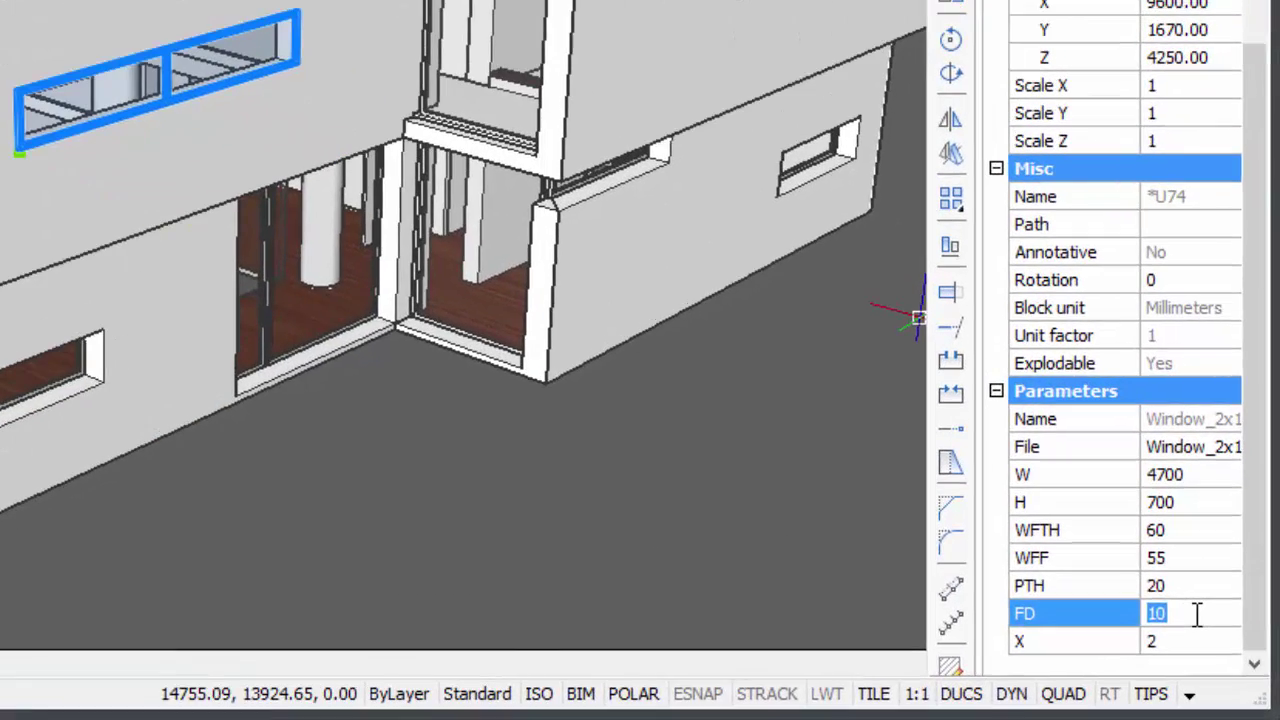
{"action": "type", "text": "340"}
{"action": "key", "text": "Return"}
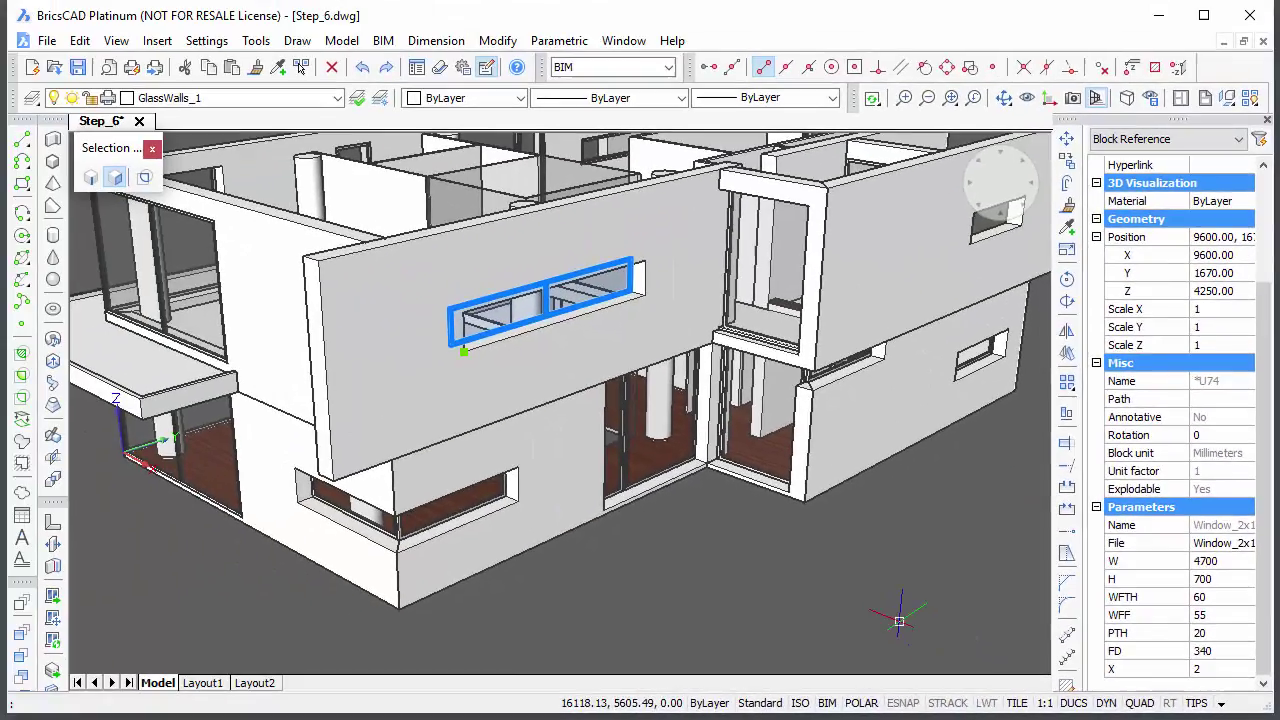
{"action": "key", "text": "Escape"}
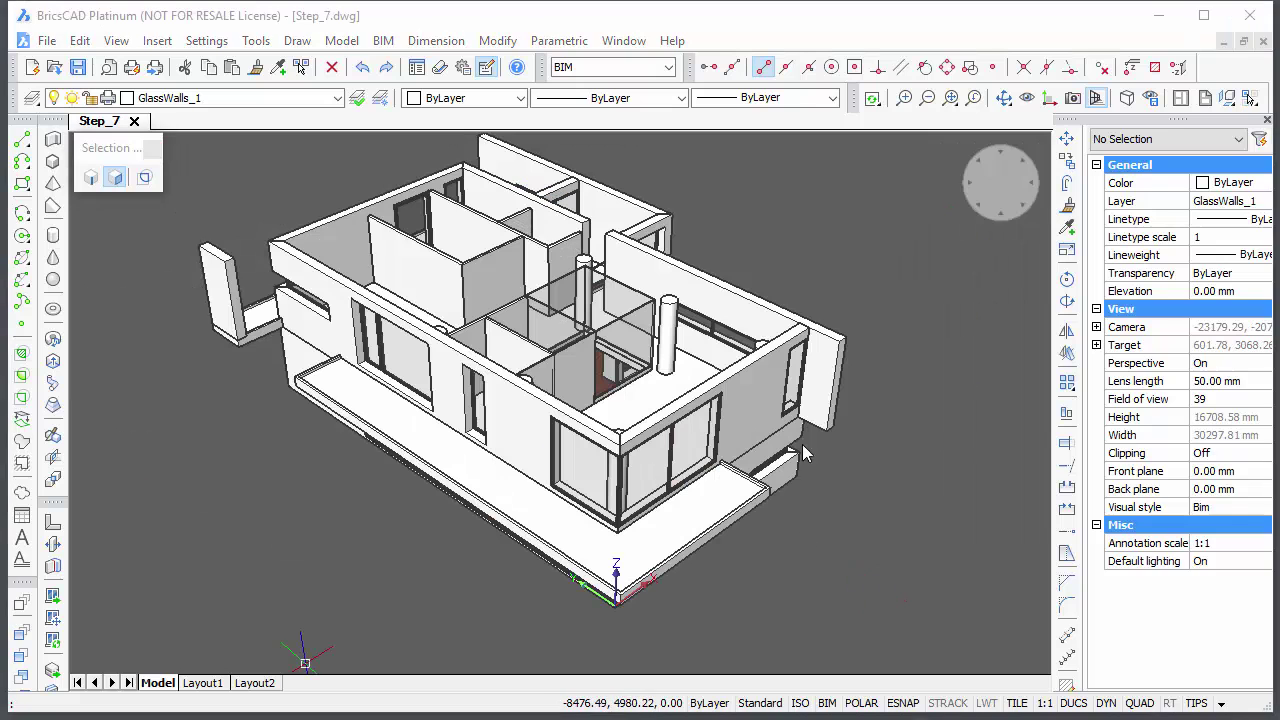
Change the right-wall narrow window's FD frame depth from 10 to 340 in Properties
{"action": "left_click", "coordinate": [796, 385]}
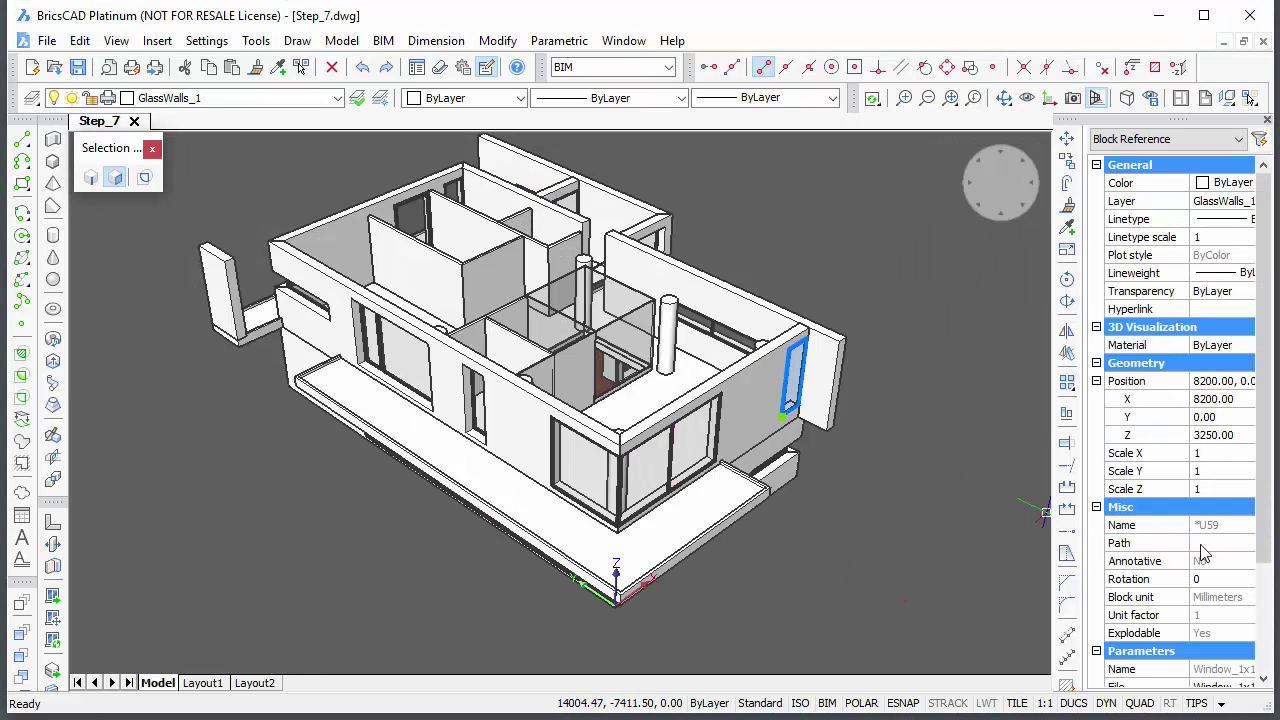
{"action": "scroll", "coordinate": [1265, 548], "scroll_direction": "down", "scroll_amount": 3}
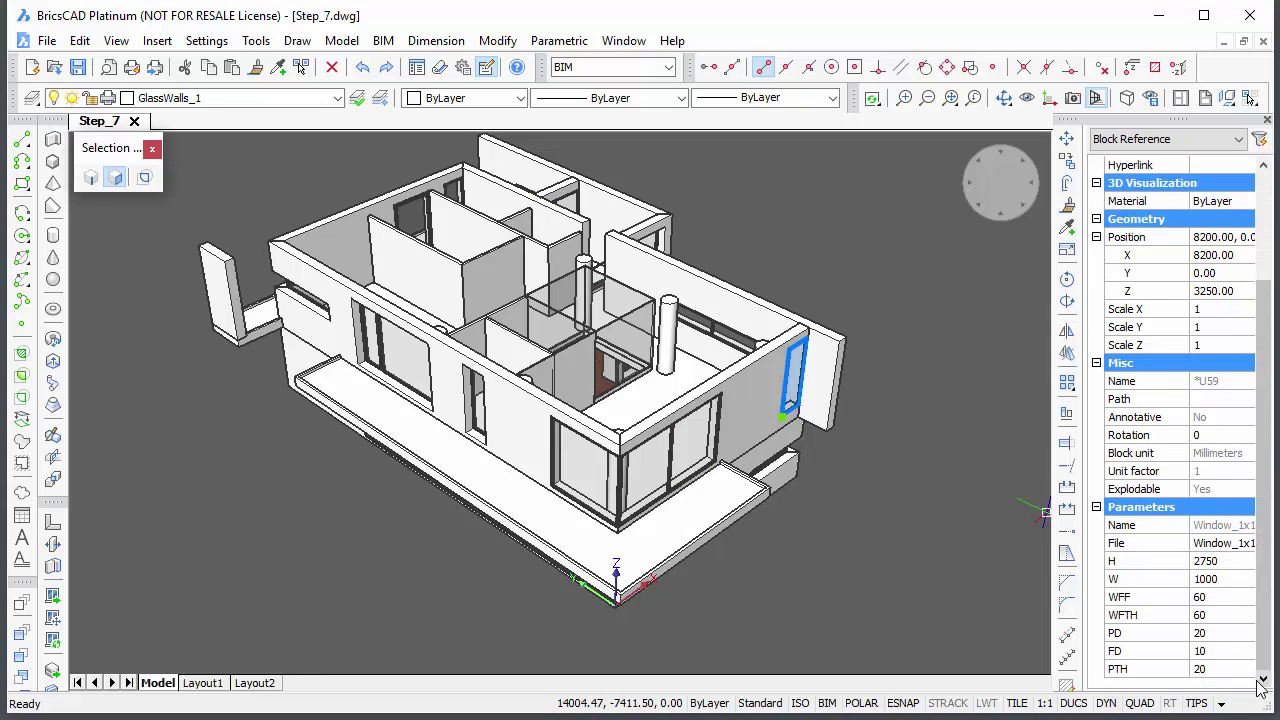
{"action": "left_click", "coordinate": [1224, 650]}
{"action": "type", "text": "340"}
{"action": "key", "text": "Return"}
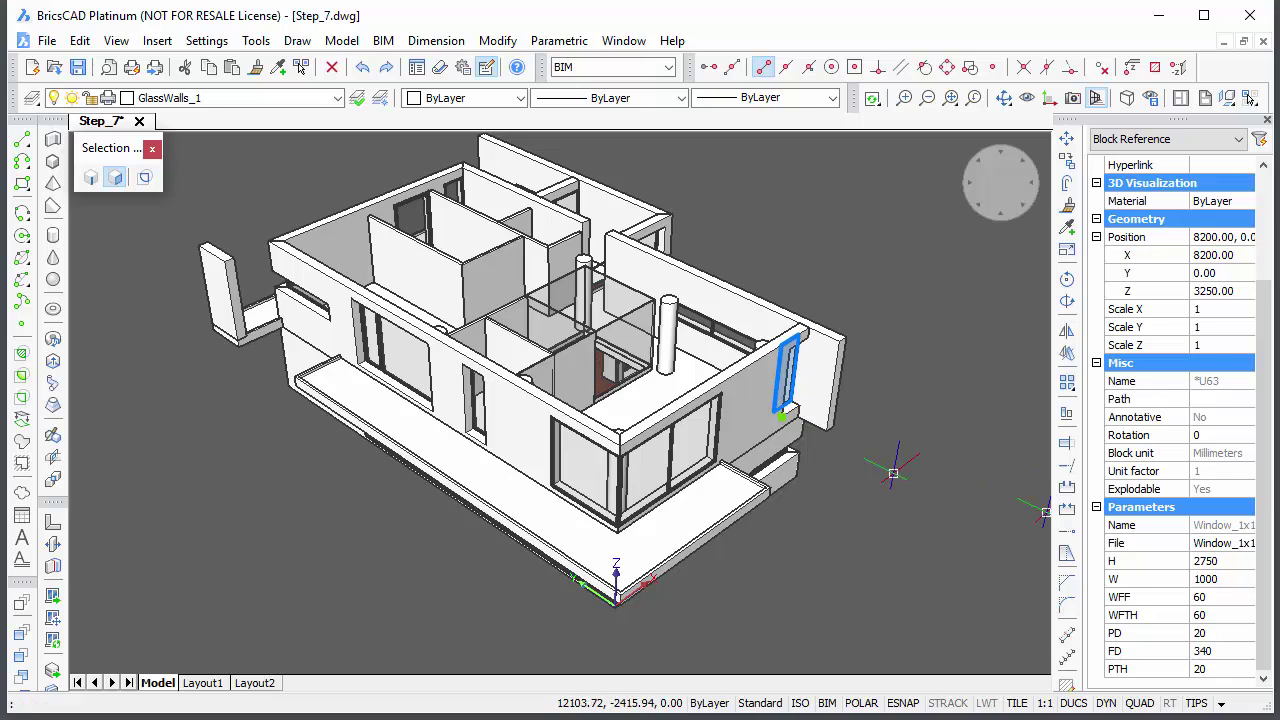
{"action": "key", "text": "Escape"}
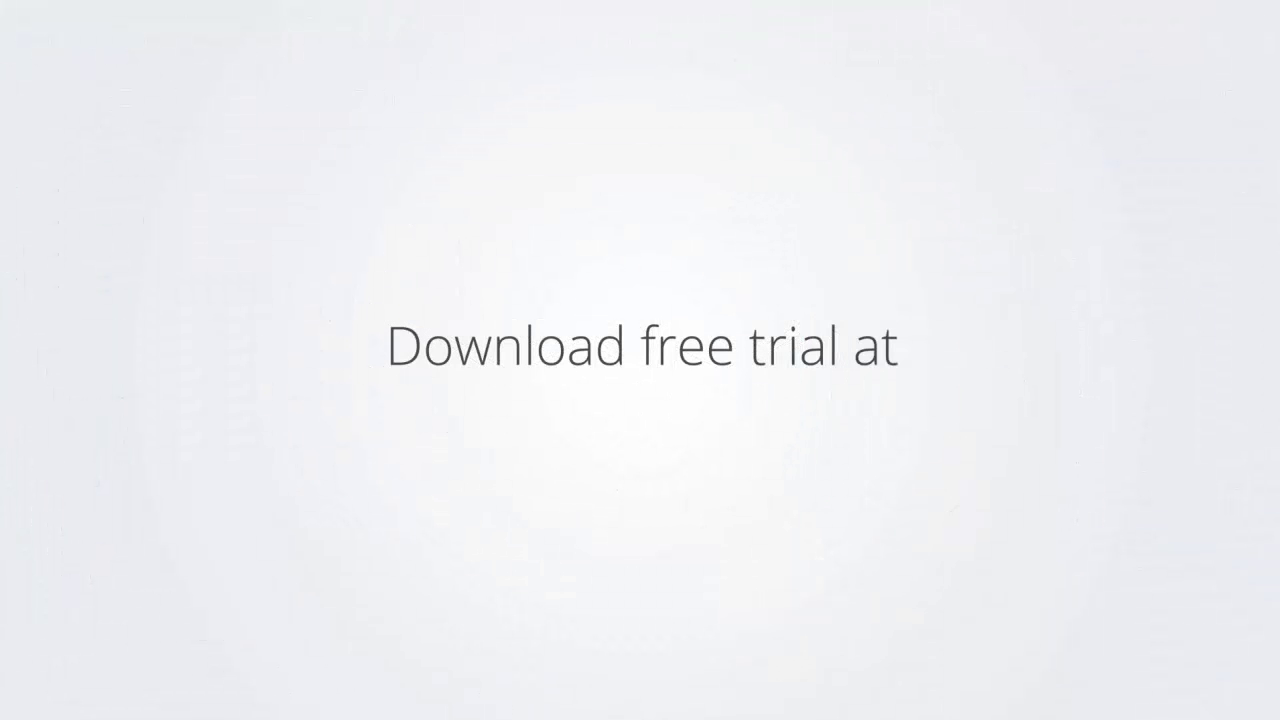